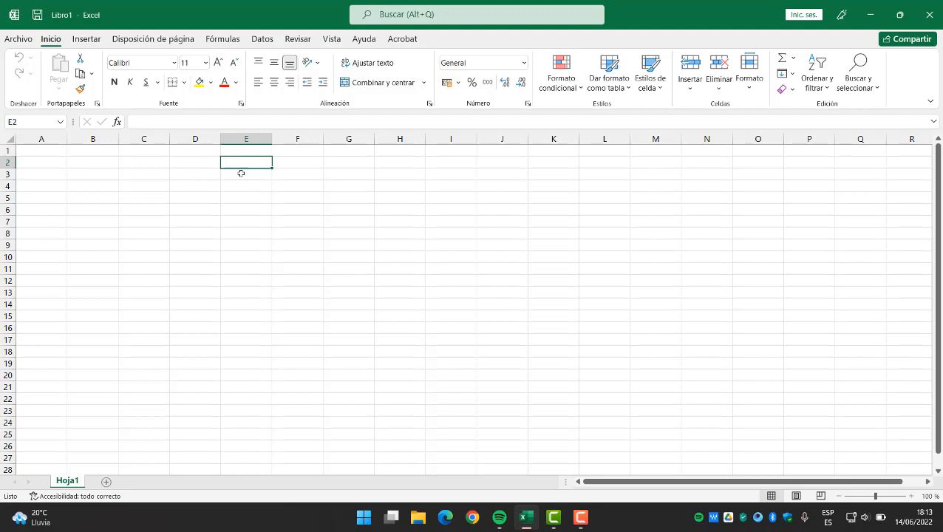
pyautogui.click(187, 160)
pyautogui.click(149, 164)
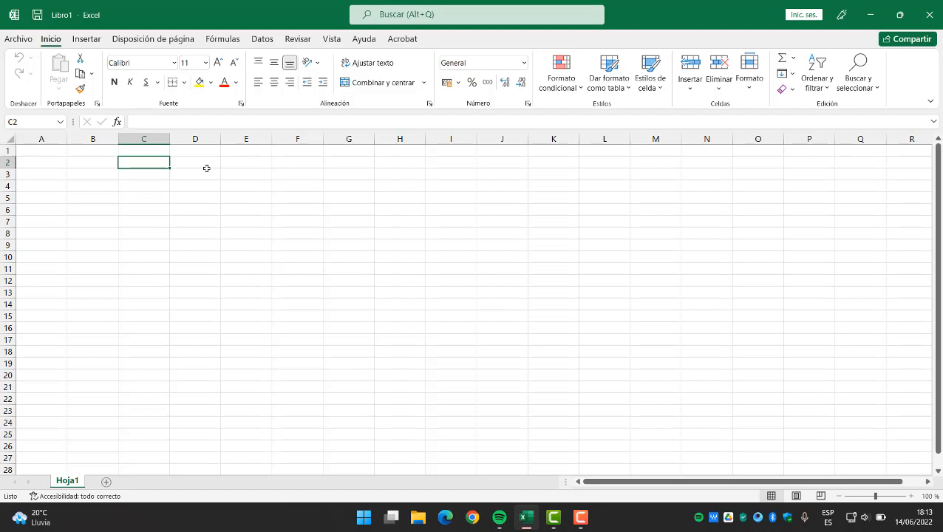
pyautogui.click(223, 197)
pyautogui.click(235, 166)
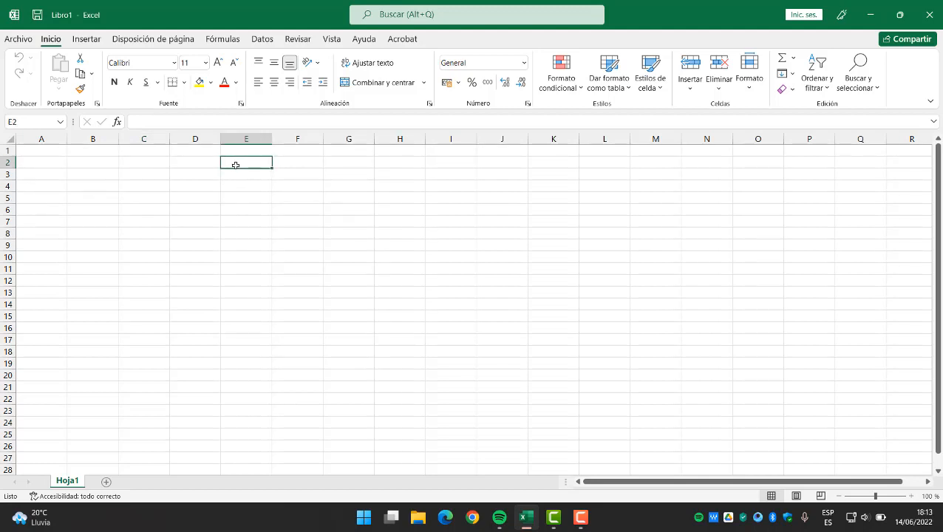
pyautogui.click(201, 172)
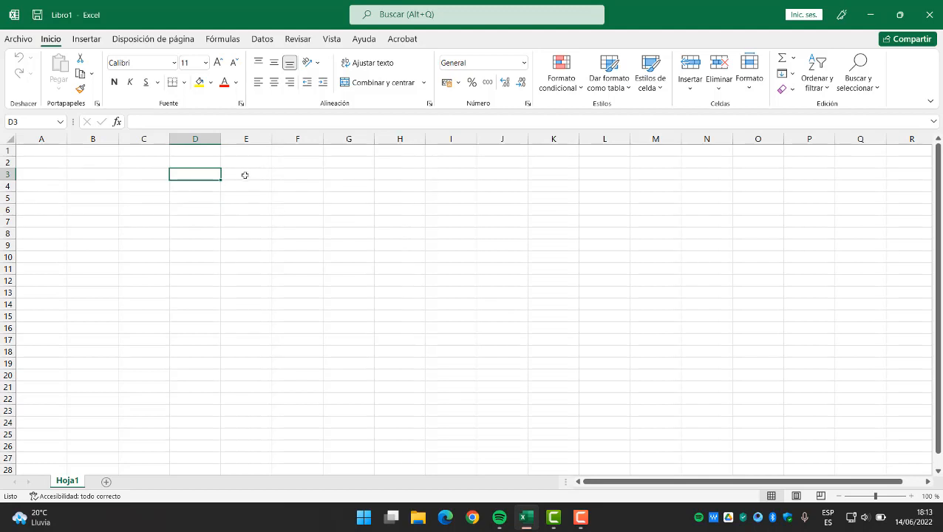
pyautogui.click(245, 175)
pyautogui.click(250, 162)
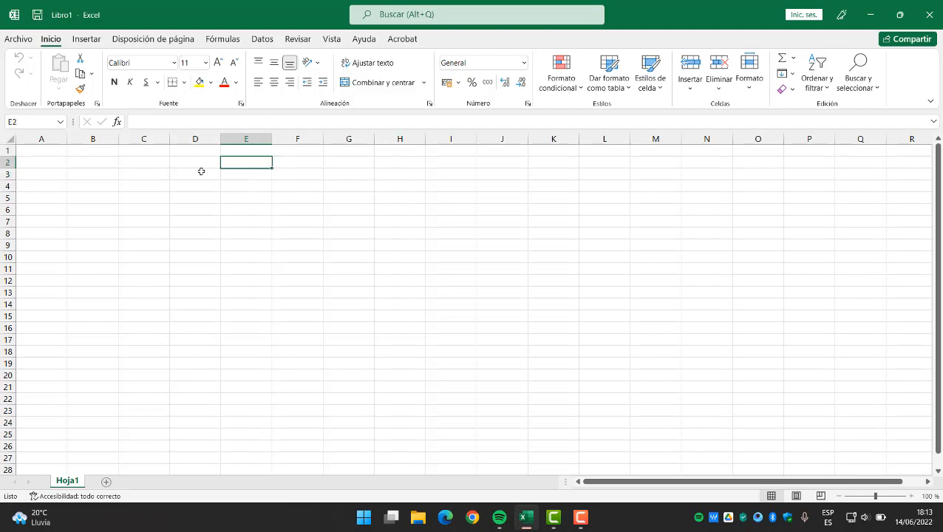
pyautogui.click(199, 173)
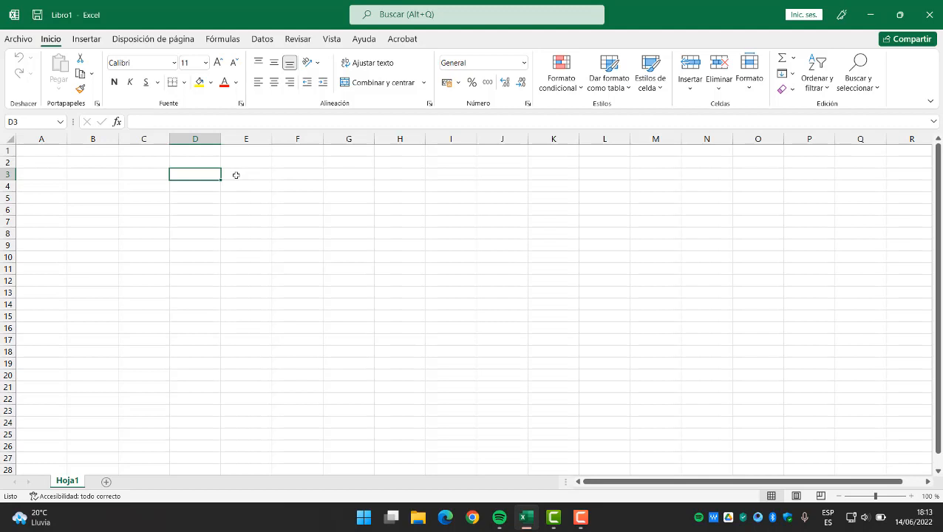
pyautogui.click(200, 163)
pyautogui.click(255, 176)
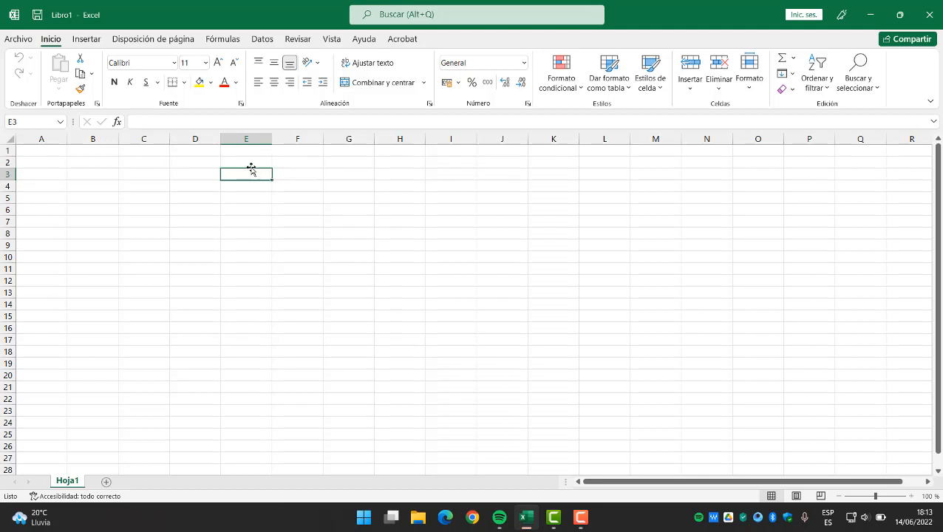
pyautogui.click(214, 173)
pyautogui.click(252, 175)
pyautogui.click(292, 166)
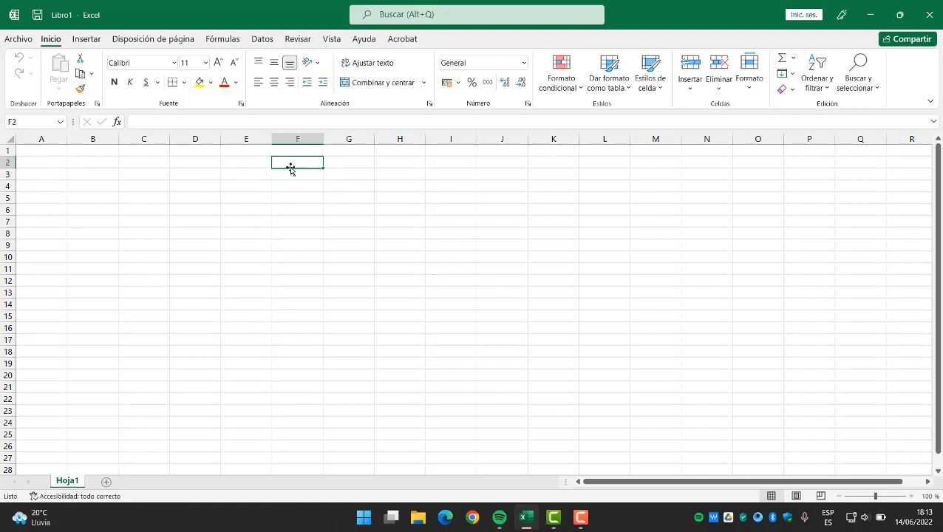
pyautogui.click(250, 166)
pyautogui.click(199, 164)
pyautogui.click(199, 173)
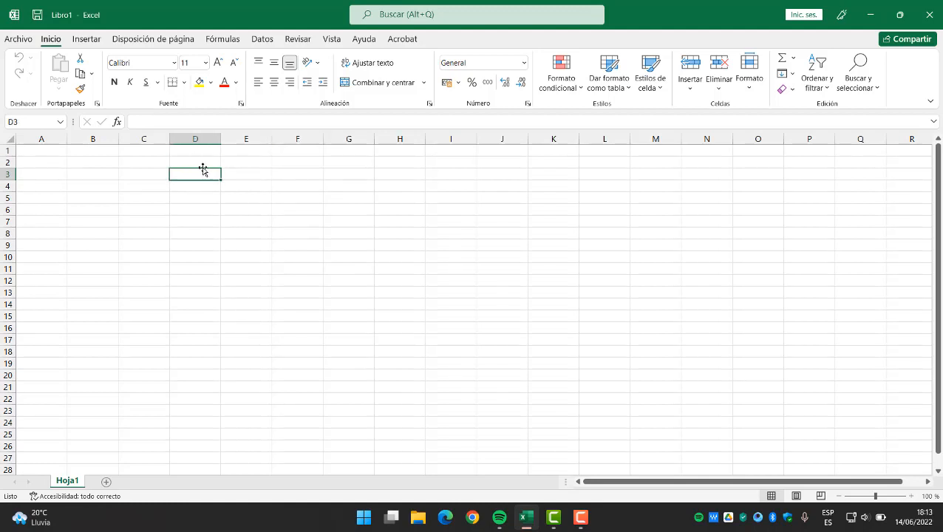
pyautogui.click(289, 172)
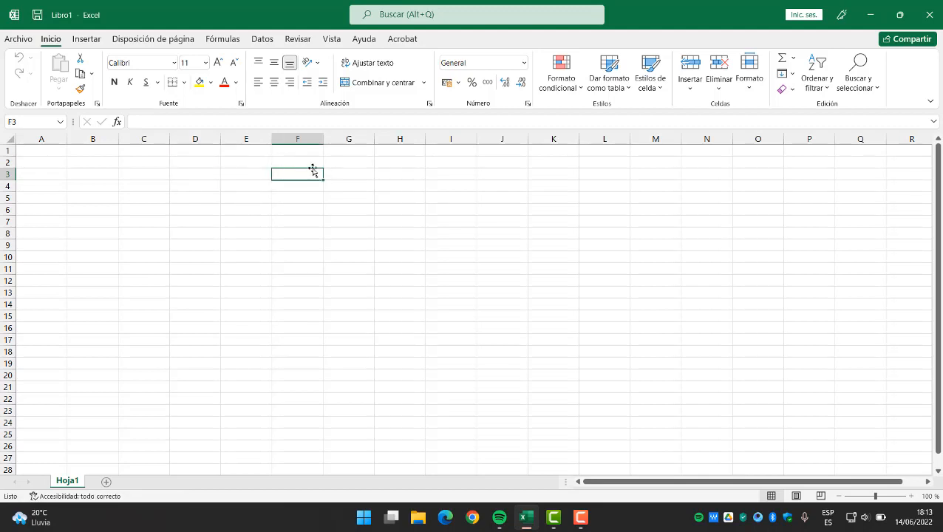
pyautogui.click(317, 163)
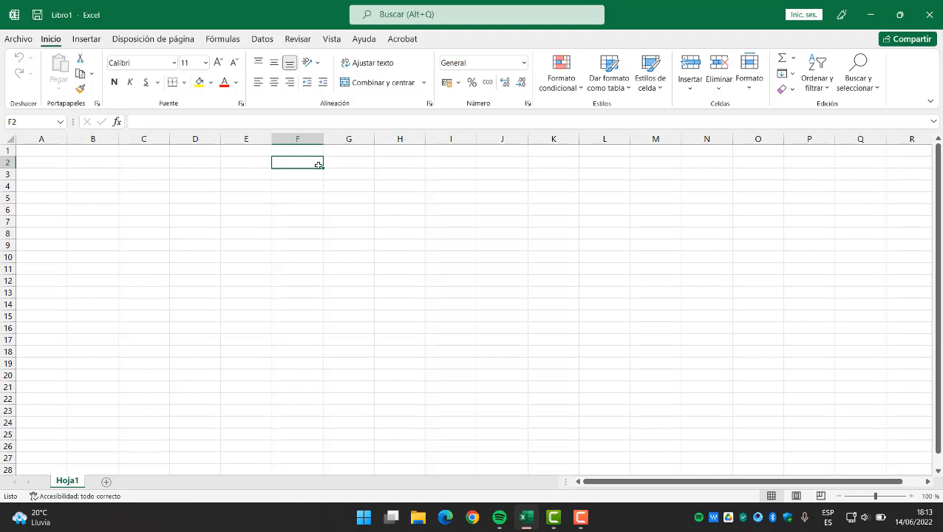
pyautogui.click(335, 164)
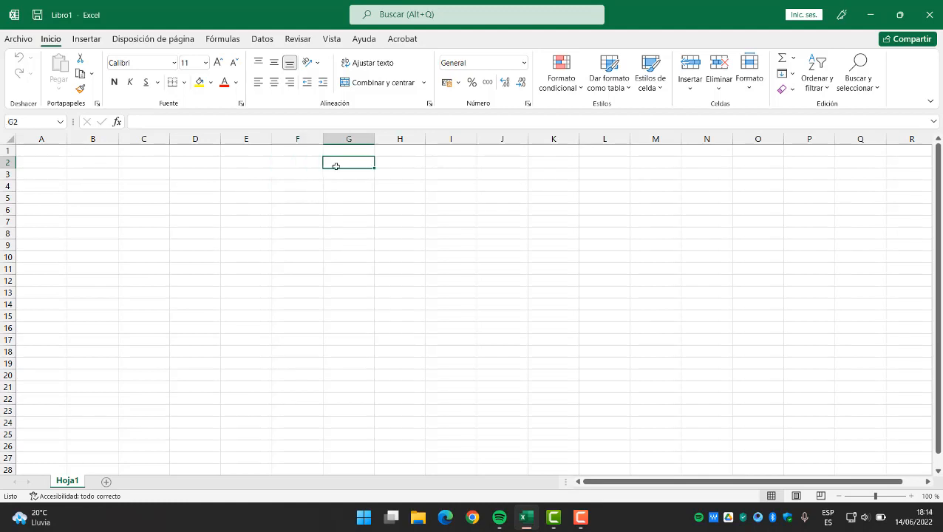
pyautogui.click(299, 165)
pyautogui.click(299, 170)
pyautogui.click(299, 164)
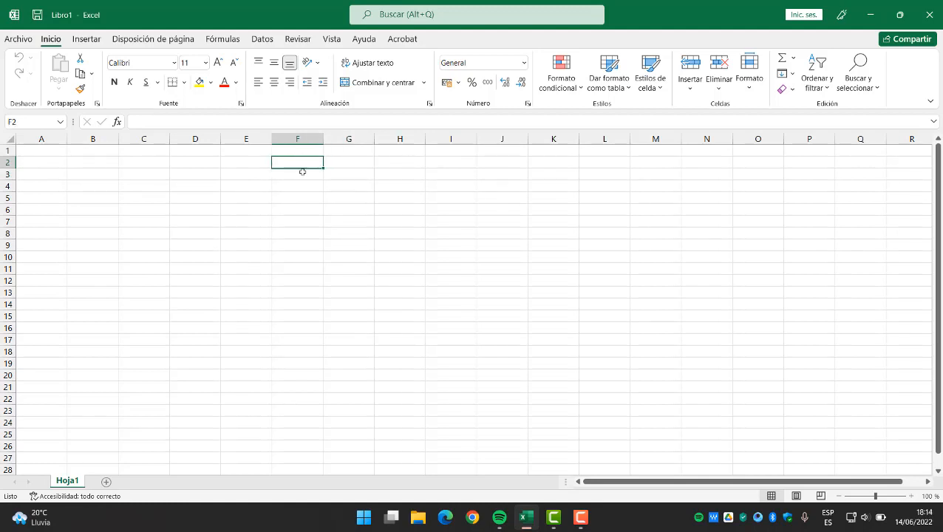
pyautogui.click(302, 172)
pyautogui.click(303, 164)
pyautogui.click(310, 176)
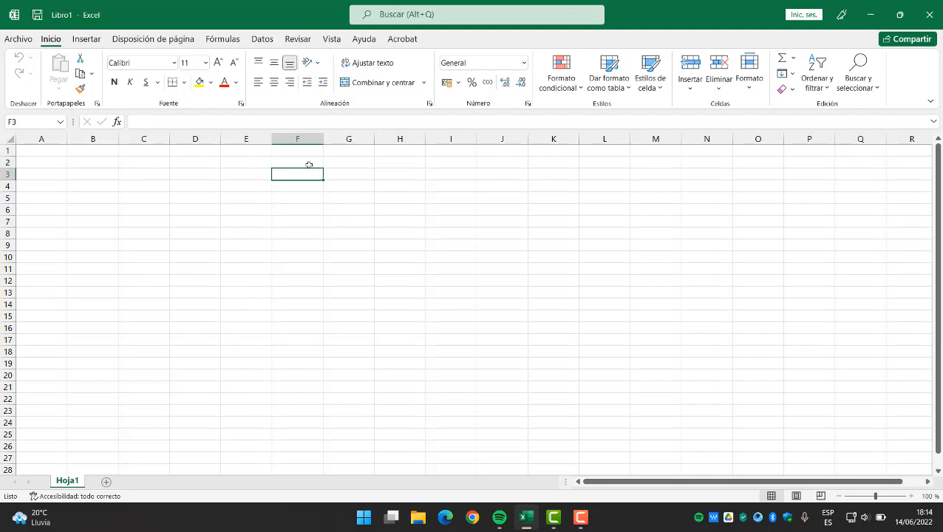
pyautogui.click(309, 164)
pyautogui.click(309, 175)
pyautogui.click(224, 174)
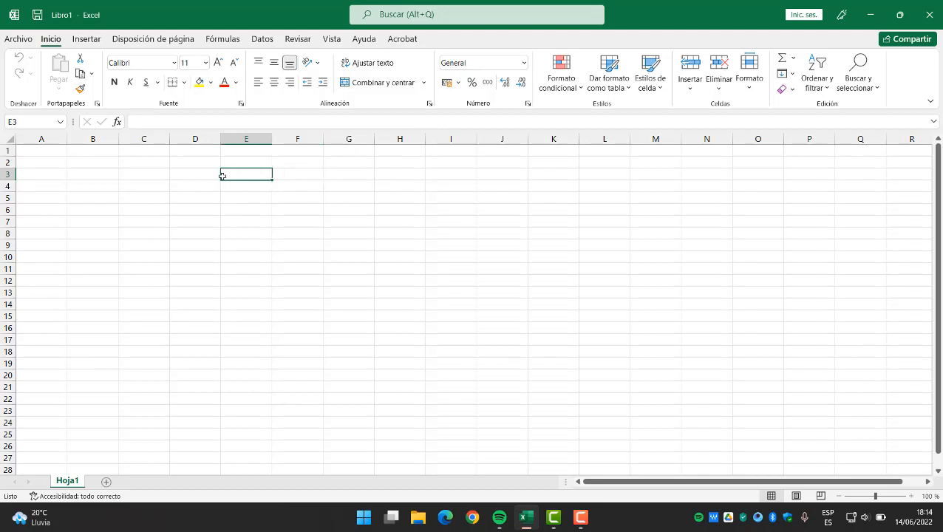
pyautogui.click(185, 175)
pyautogui.click(196, 163)
pyautogui.click(274, 162)
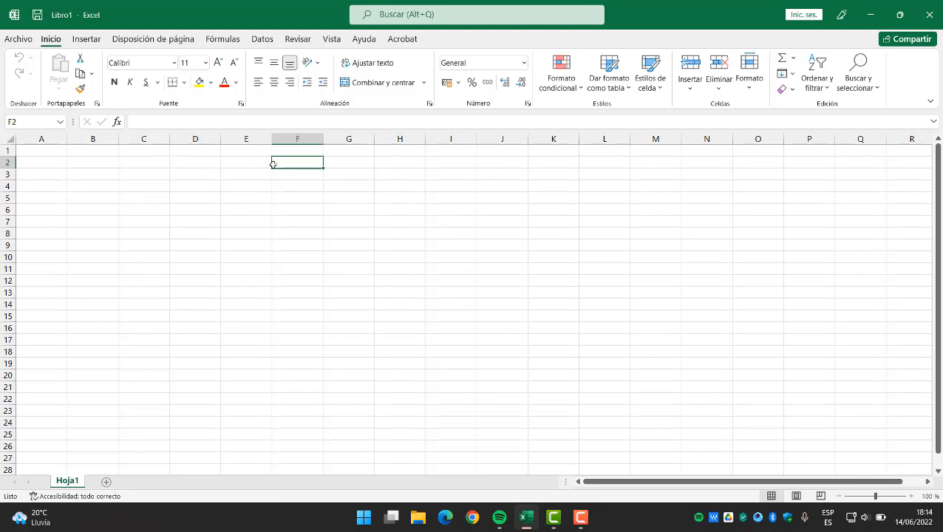
pyautogui.click(340, 163)
pyautogui.click(289, 176)
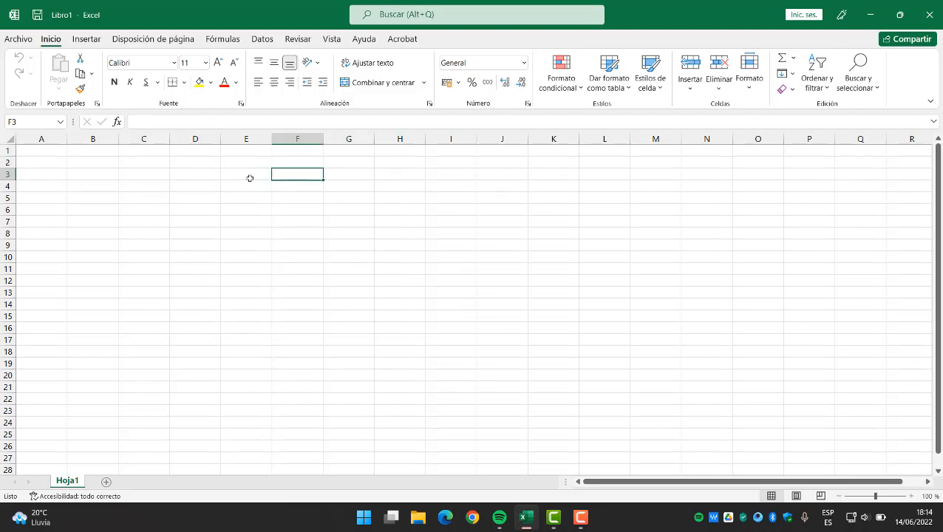
pyautogui.click(249, 175)
pyautogui.click(201, 175)
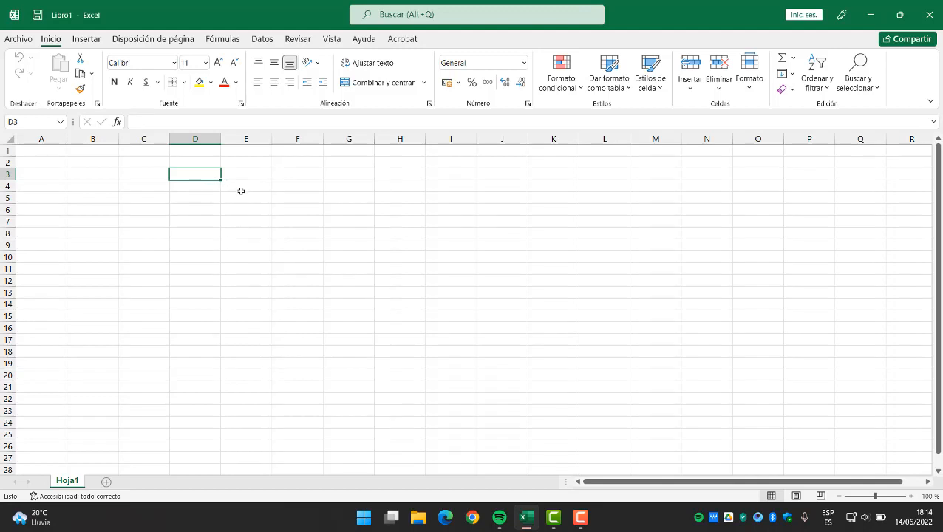
# Look through the workbook's Información, Compartir and Exportar pages, and the list of available number formats.
pyautogui.click(16, 40)
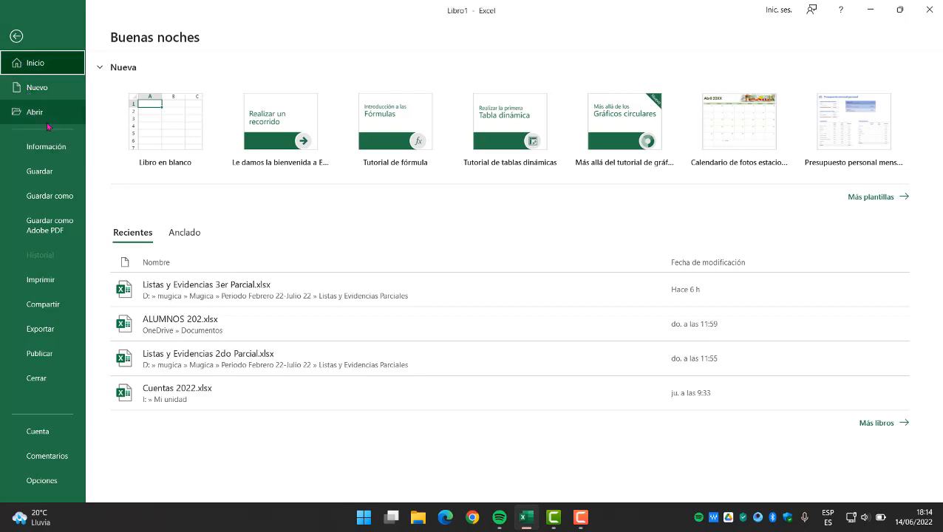
pyautogui.click(62, 147)
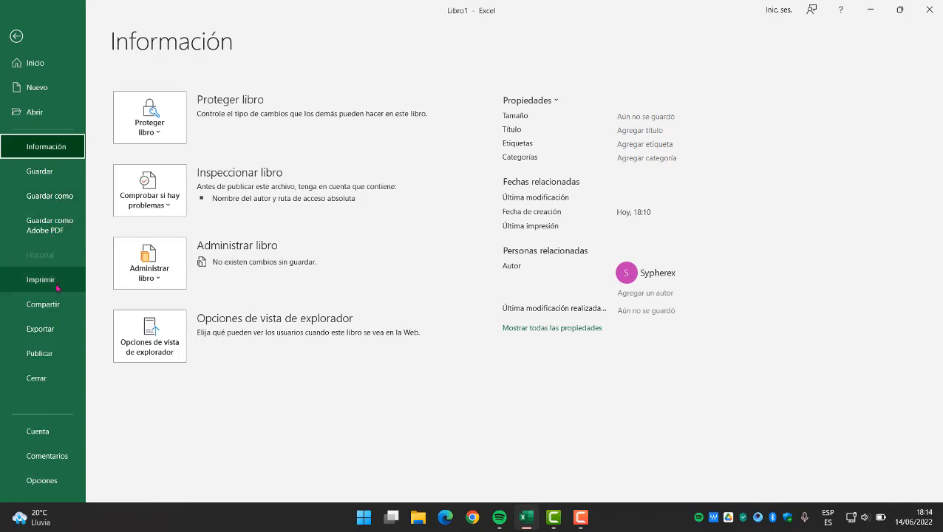
pyautogui.click(64, 310)
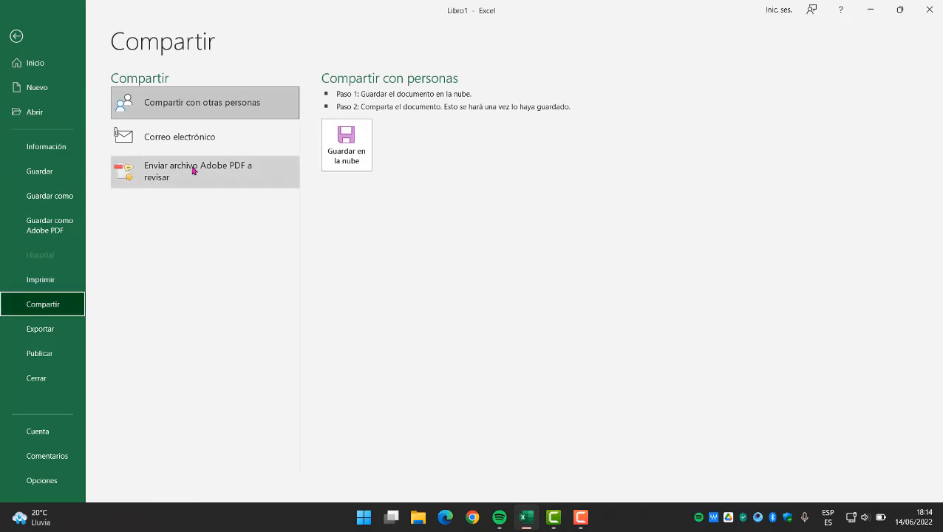
pyautogui.click(52, 332)
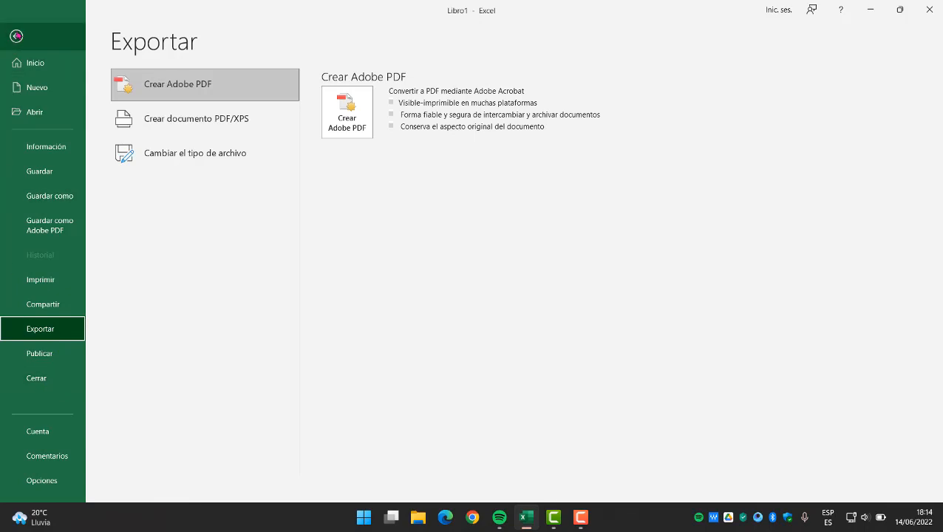
pyautogui.click(16, 37)
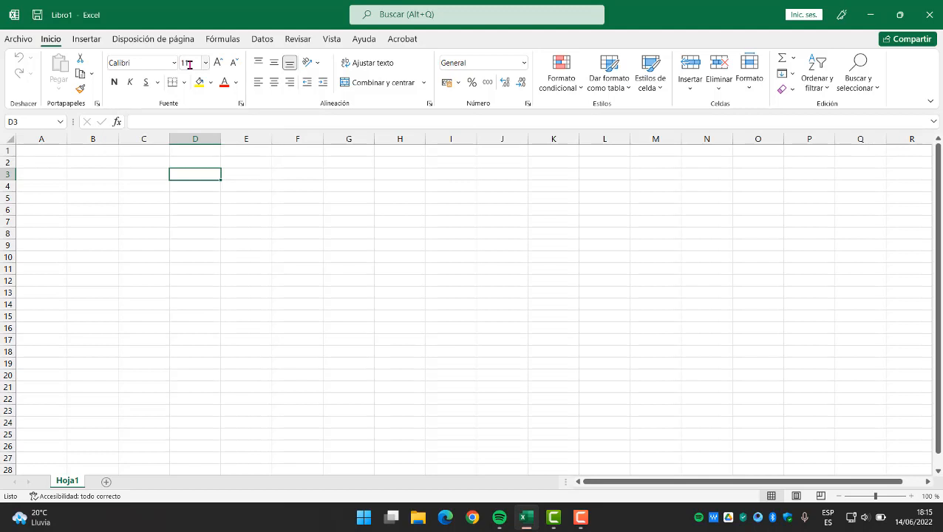
pyautogui.click(523, 65)
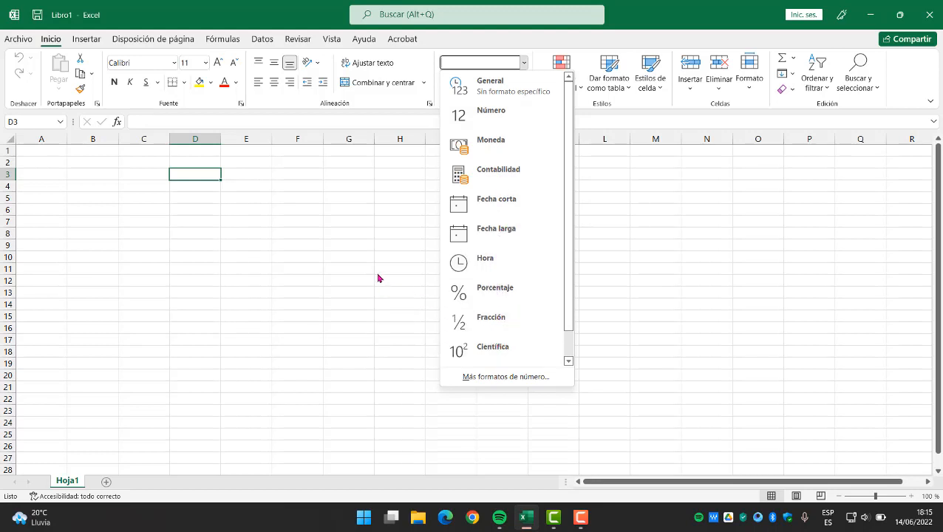
pyautogui.click(337, 226)
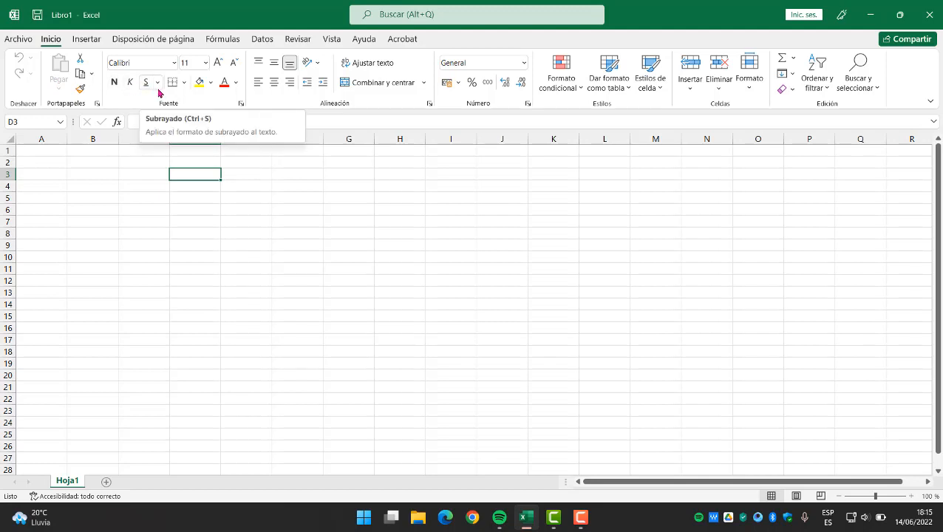
# Apply all borders (Todos los bordes) to the cell range D3:F6.
pyautogui.moveTo(205, 173); pyautogui.dragTo(311, 214)
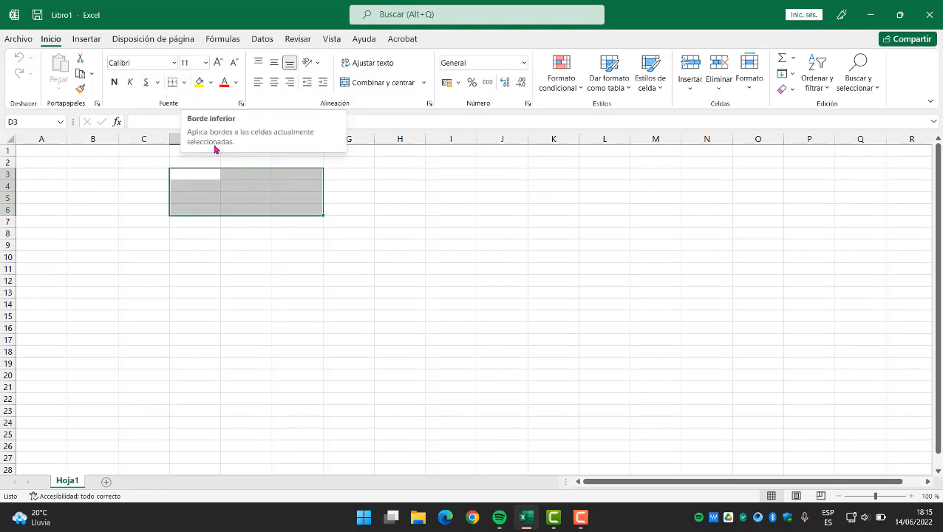
pyautogui.moveTo(191, 175); pyautogui.dragTo(284, 214)
pyautogui.click(183, 83)
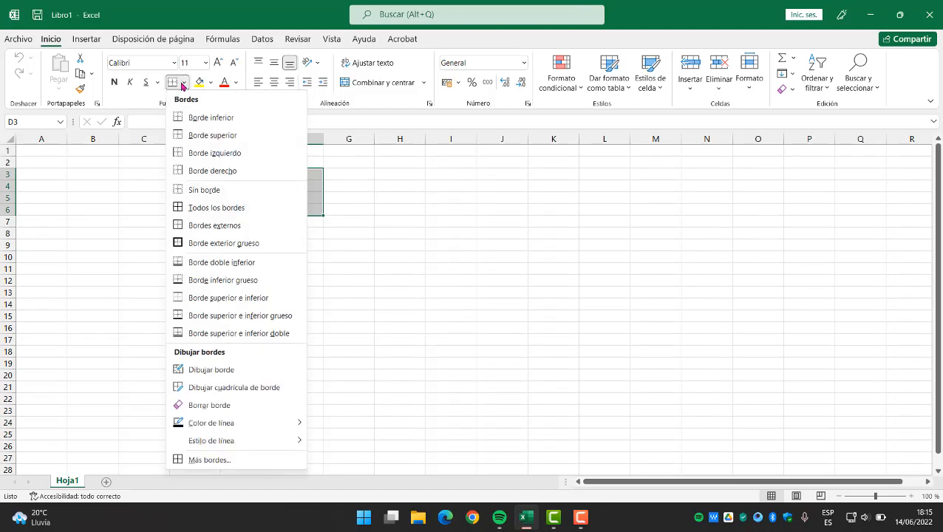
pyautogui.click(198, 211)
pyautogui.click(348, 232)
# Remove the borders from the cell range D3:F6 with the Sin borde option.
pyautogui.click(194, 174)
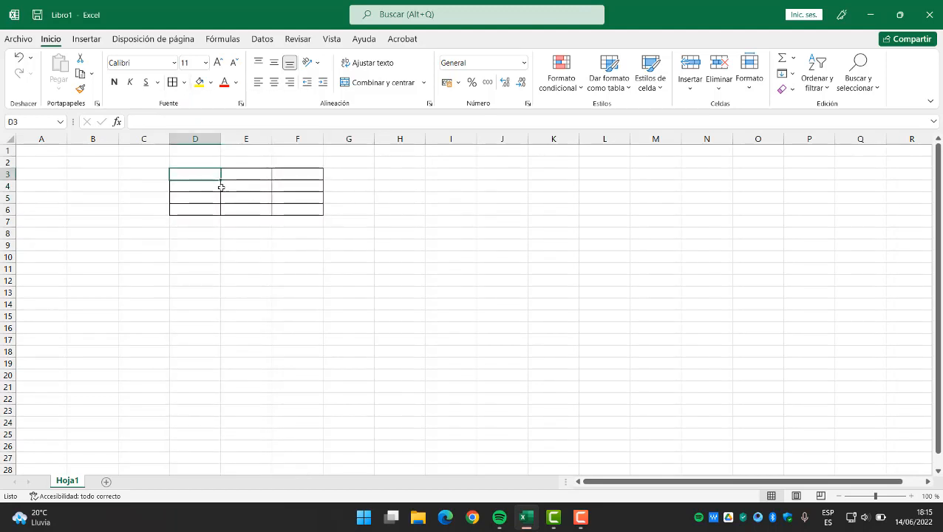
pyautogui.moveTo(221, 187); pyautogui.dragTo(297, 210)
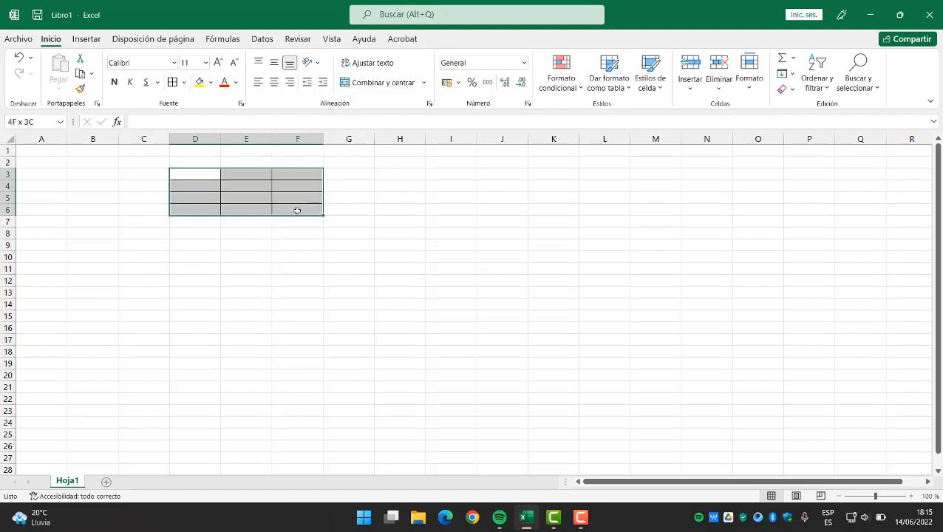
pyautogui.click(184, 83)
pyautogui.click(207, 190)
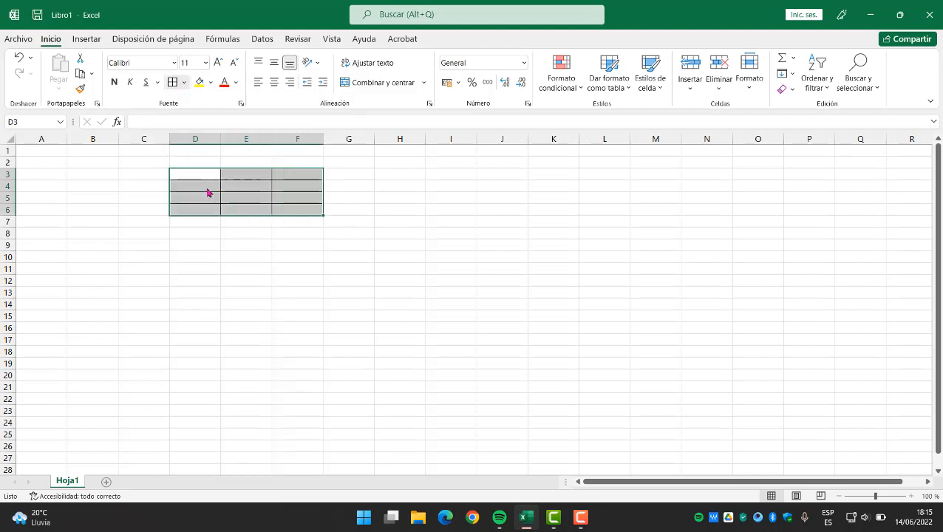
pyautogui.click(231, 139)
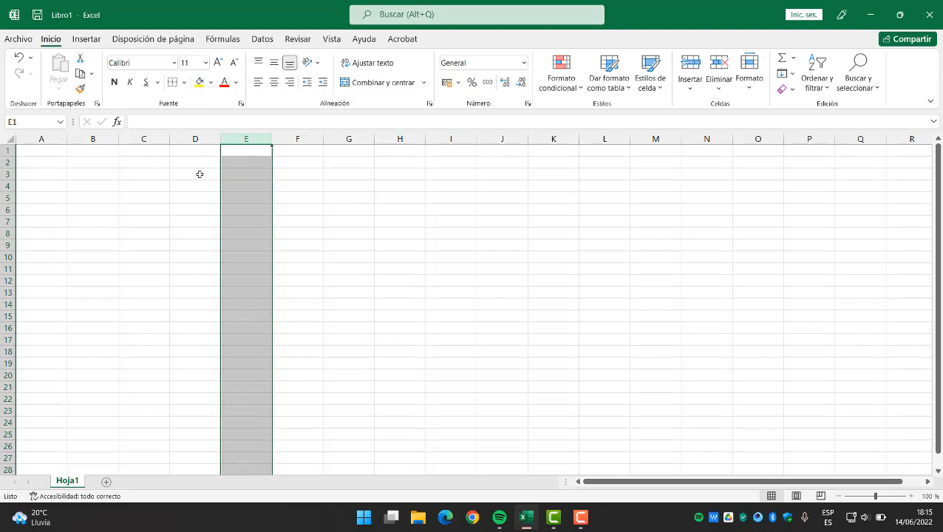
# Fill the cell range D3:F6 with a light blue theme colour.
pyautogui.moveTo(199, 174); pyautogui.dragTo(299, 211)
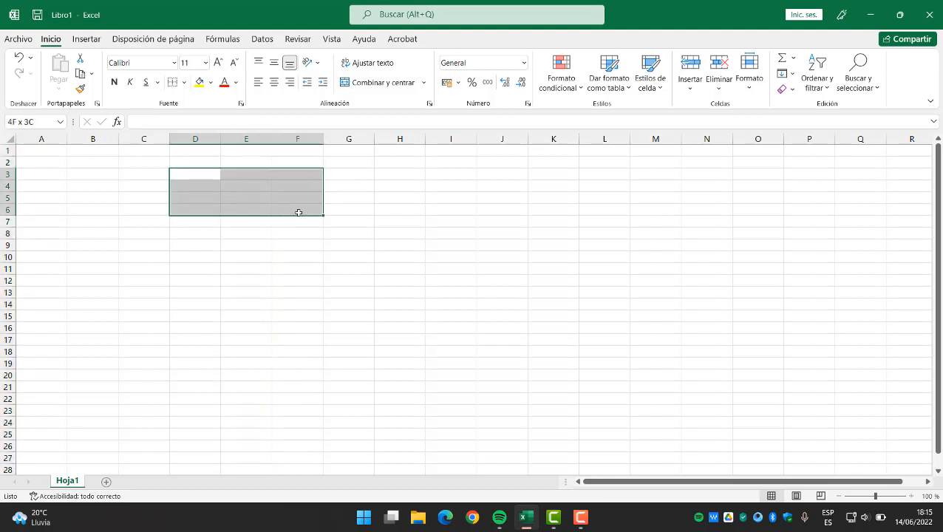
pyautogui.click(210, 84)
pyautogui.click(241, 152)
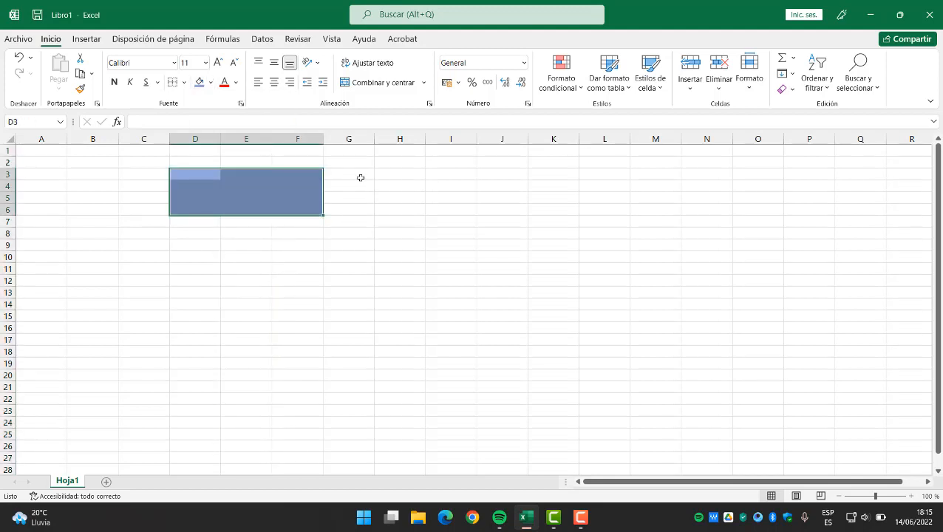
pyautogui.click(360, 177)
# Fill the cells E2:E6 with the darkest green theme colour.
pyautogui.moveTo(253, 164); pyautogui.dragTo(249, 210)
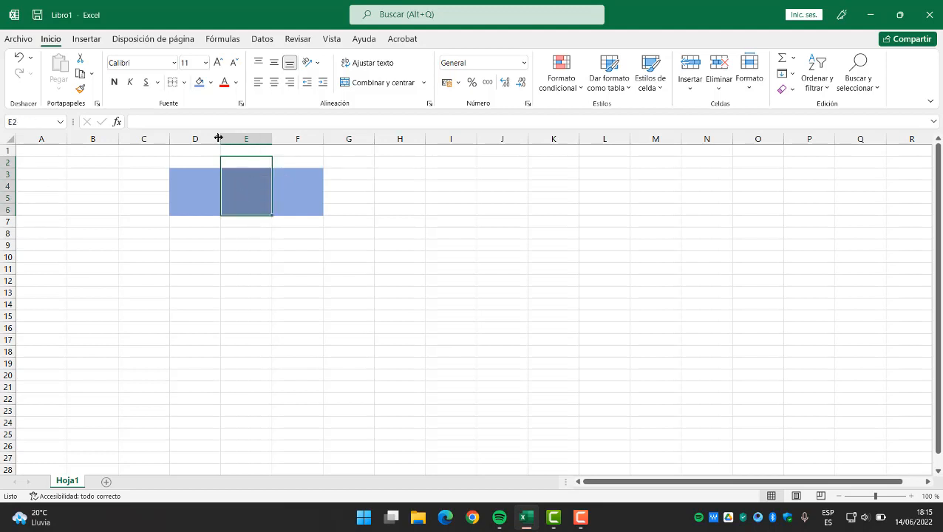
pyautogui.click(211, 84)
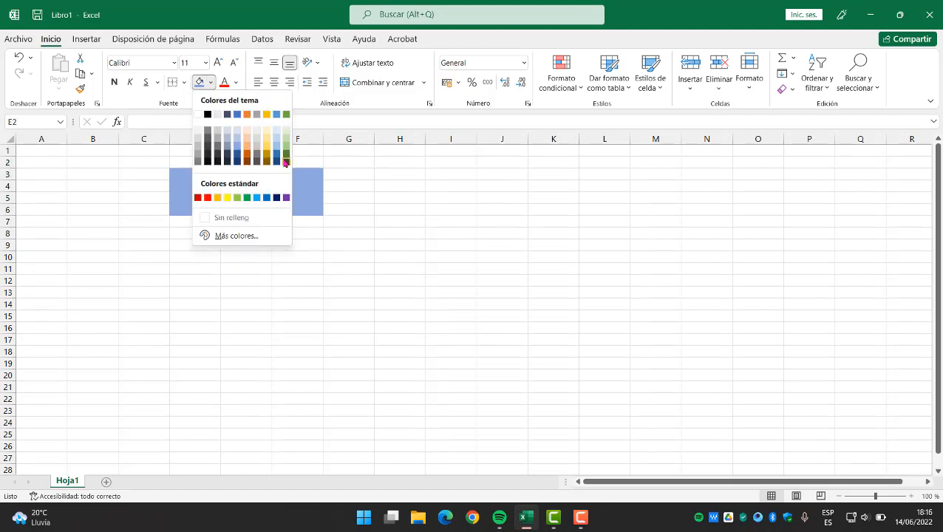
pyautogui.click(286, 162)
pyautogui.click(380, 187)
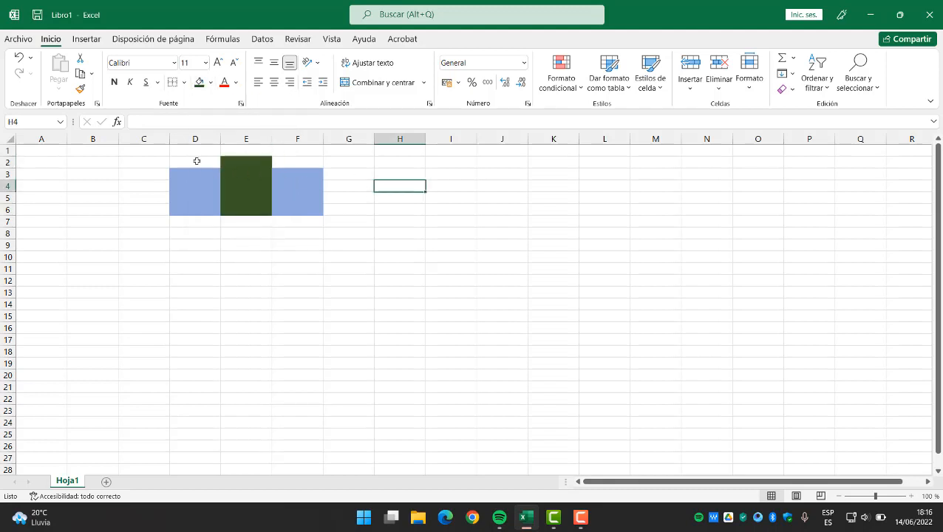
# Remove the fill colour from the cell range D2:F6 with the Sin relleno option.
pyautogui.moveTo(192, 159); pyautogui.dragTo(311, 212)
pyautogui.click(212, 84)
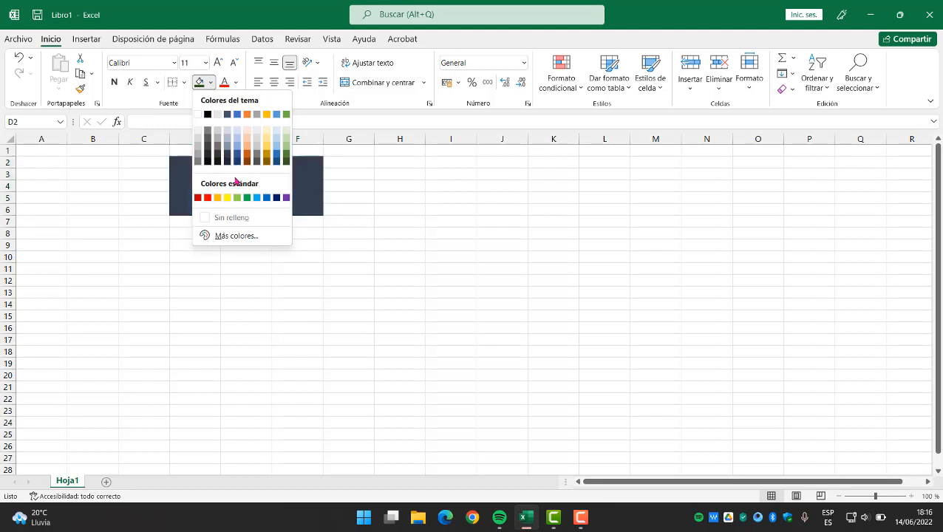
pyautogui.click(243, 219)
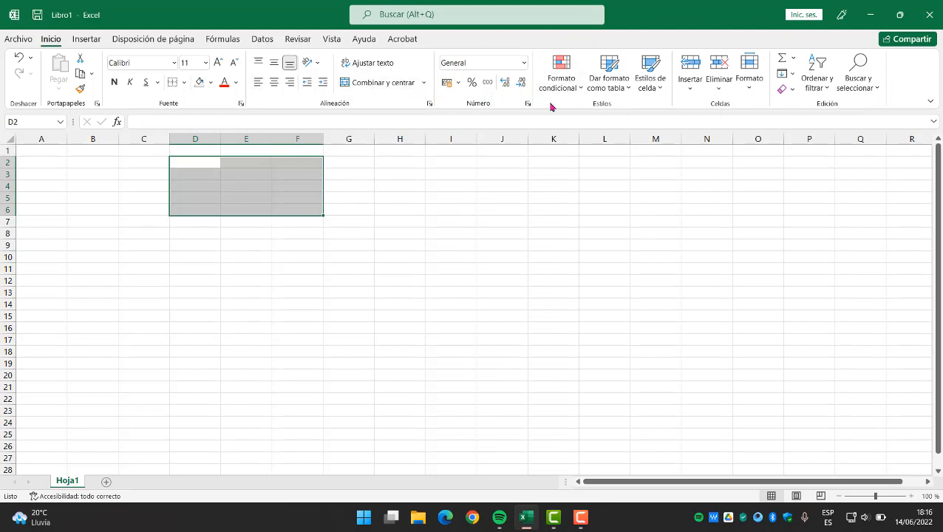
pyautogui.click(352, 178)
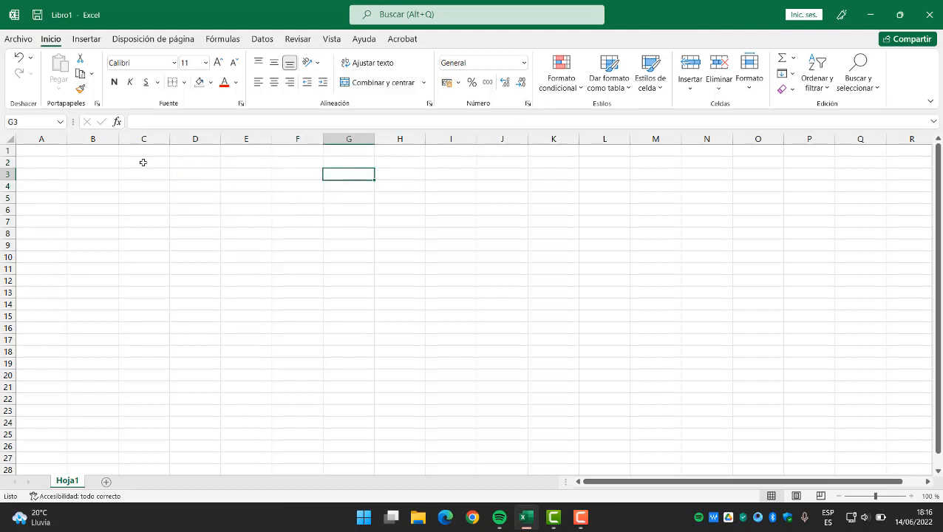
# Fill cell C2 with a dark orange theme colour.
pyautogui.click(97, 166)
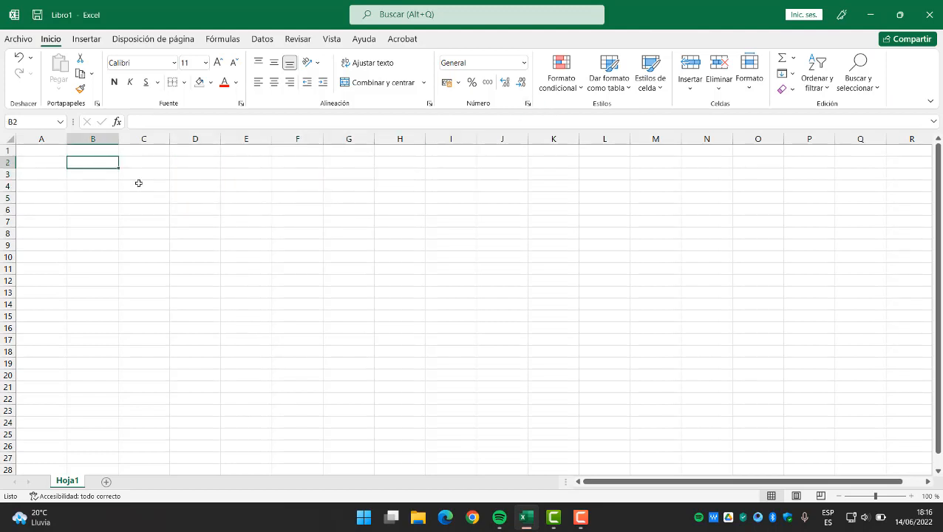
pyautogui.click(147, 164)
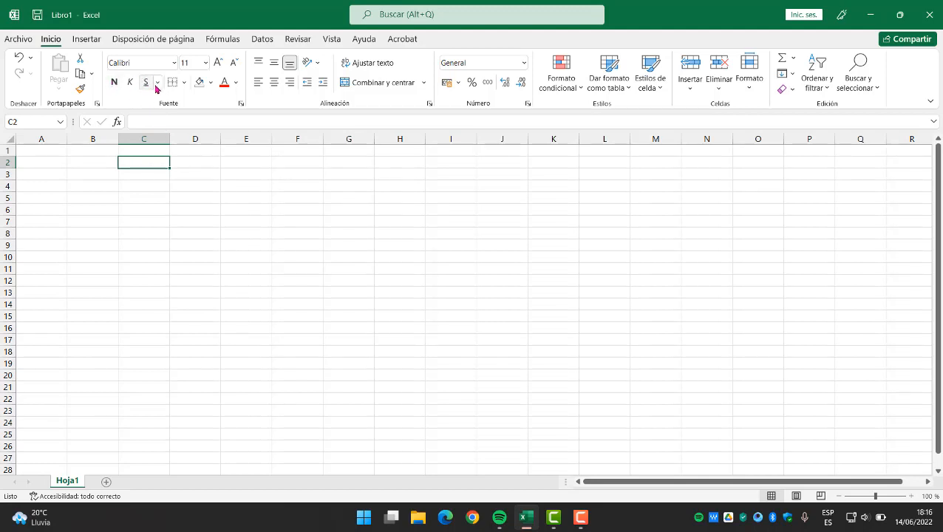
pyautogui.click(212, 84)
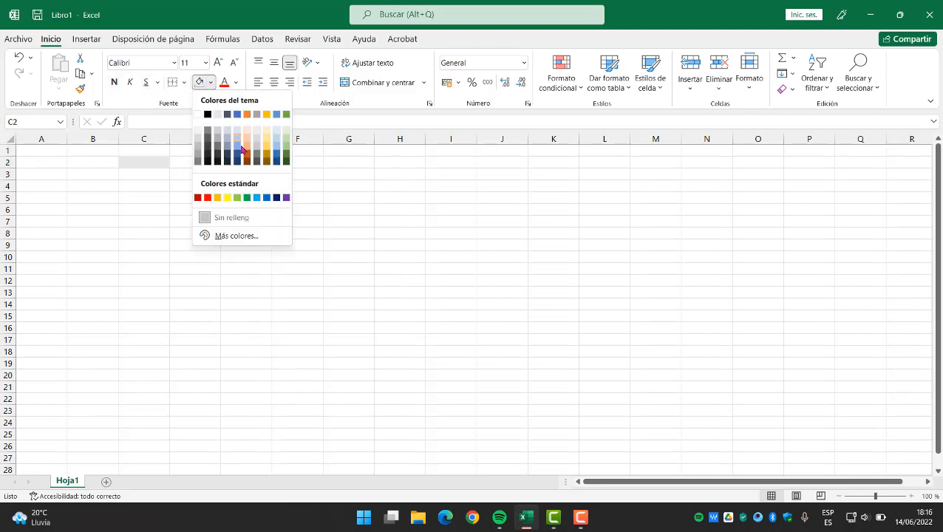
pyautogui.click(250, 158)
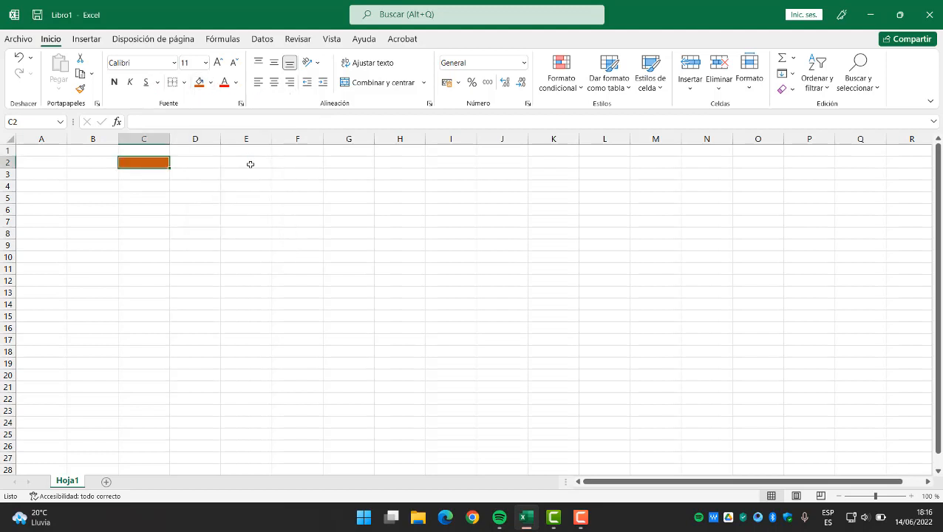
pyautogui.keyDown('shift'); pyautogui.click(200, 164); pyautogui.keyUp('shift')
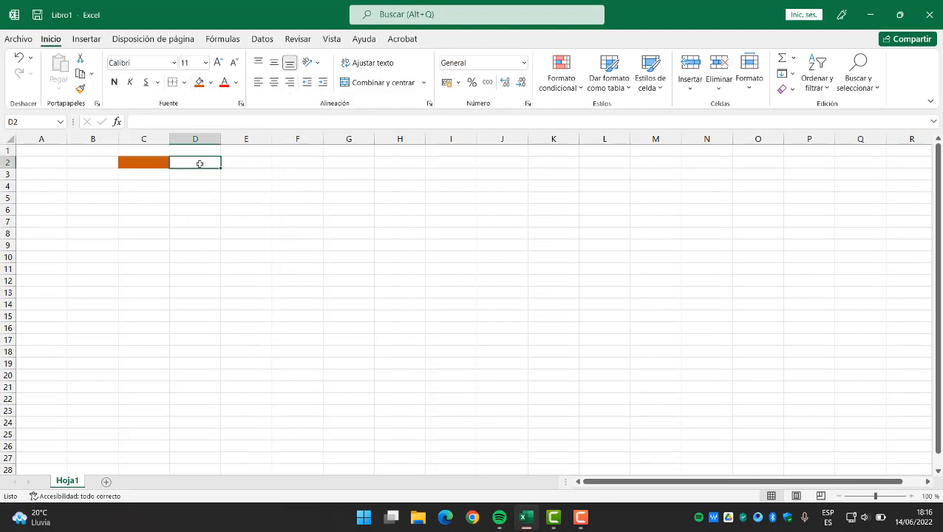
pyautogui.click(160, 161)
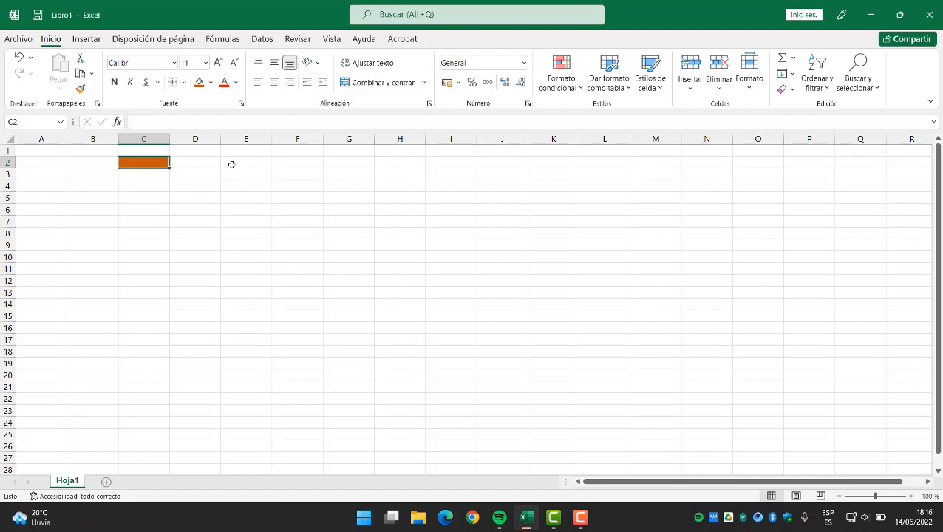
# Fill the cells E2:I2 with a dark gold theme colour.
pyautogui.moveTo(231, 164); pyautogui.dragTo(476, 168)
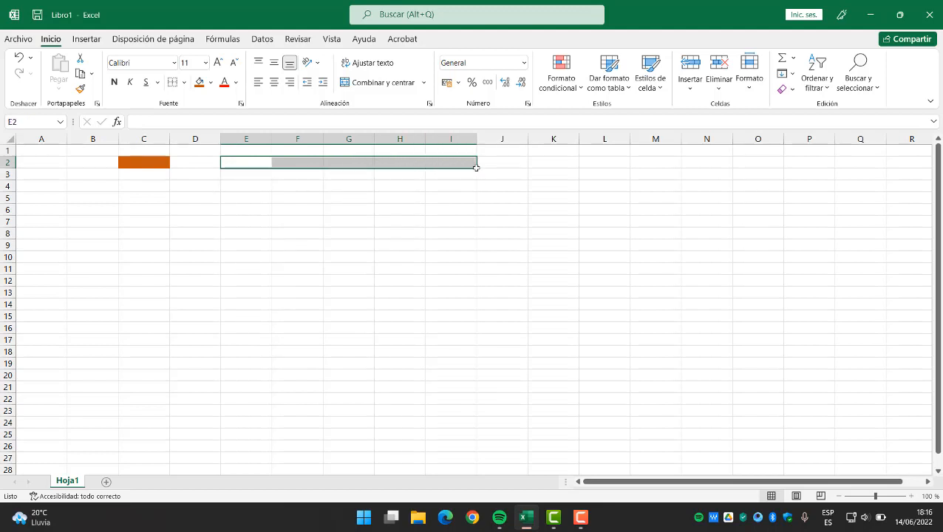
pyautogui.click(211, 83)
pyautogui.click(267, 153)
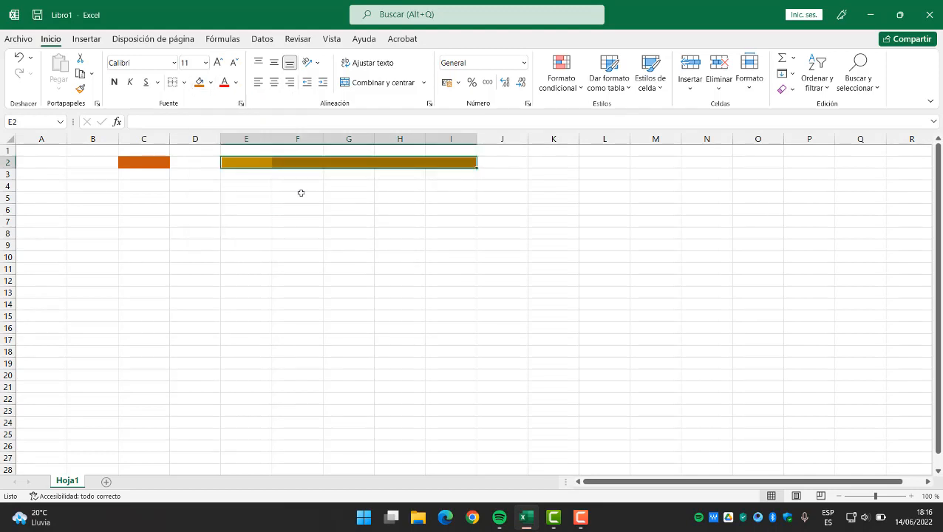
pyautogui.click(300, 197)
pyautogui.moveTo(248, 161); pyautogui.dragTo(469, 165)
pyautogui.click(348, 221)
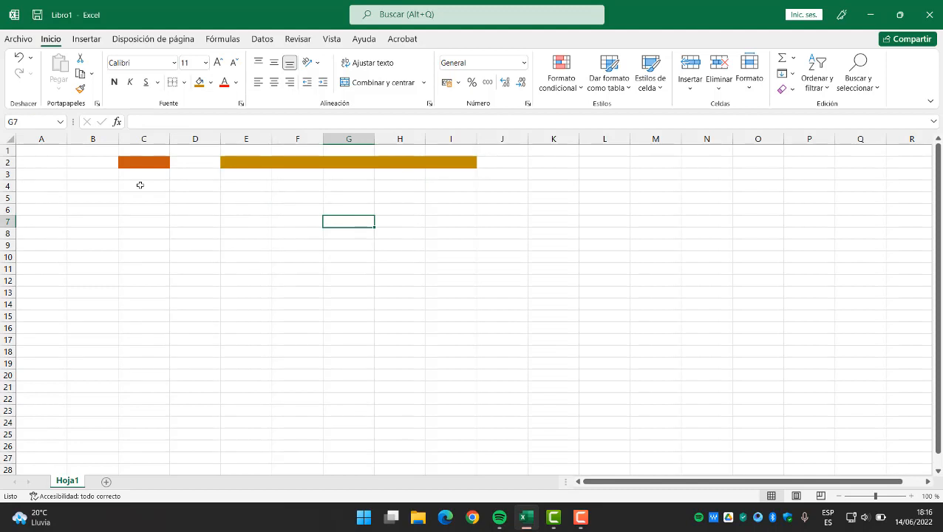
# Fill the cells C4:C9 with the standard purple colour.
pyautogui.click(139, 186)
pyautogui.moveTo(140, 186); pyautogui.dragTo(137, 251)
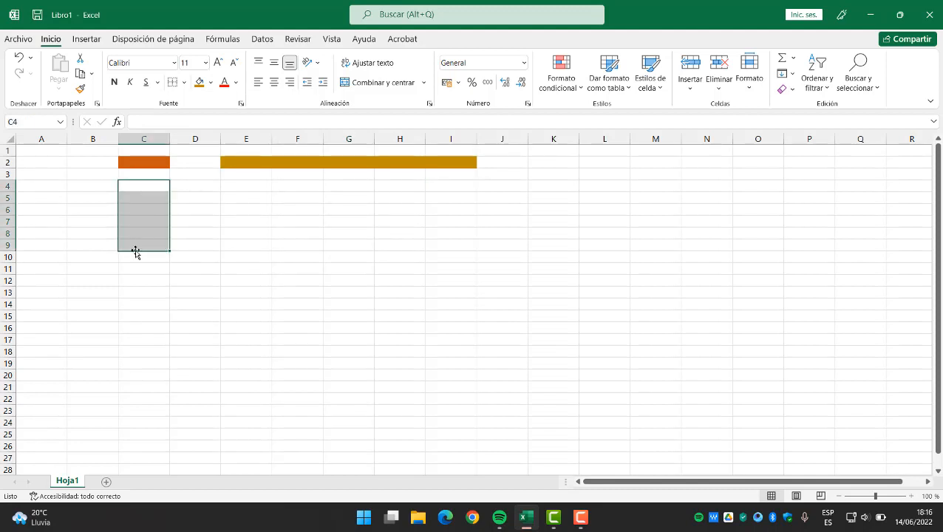
pyautogui.click(210, 83)
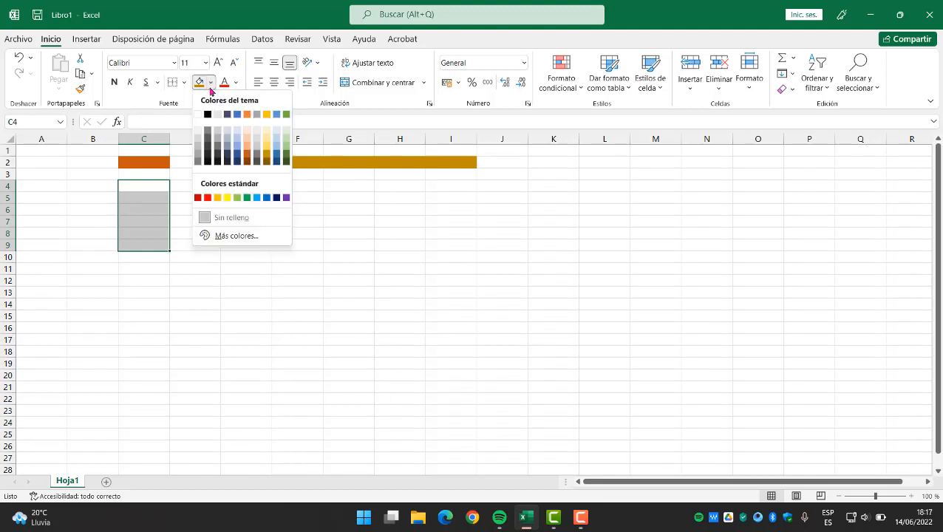
pyautogui.click(286, 197)
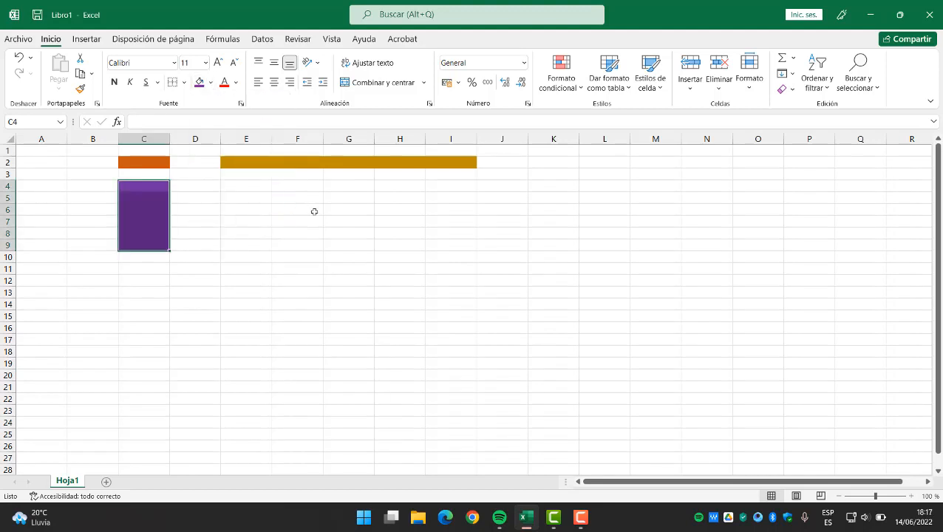
pyautogui.click(211, 228)
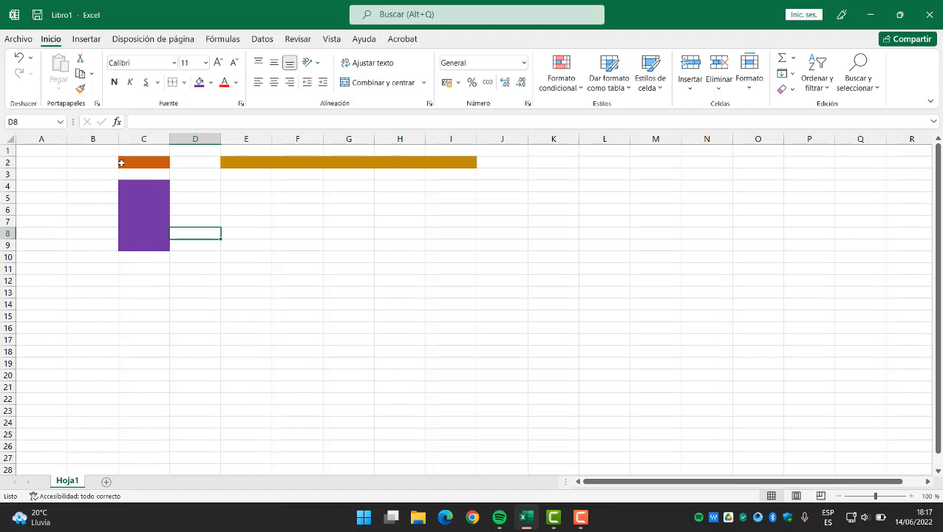
# Clear the fill colours from the cell range C2:I10 with the Sin relleno option.
pyautogui.moveTo(121, 163); pyautogui.dragTo(465, 260)
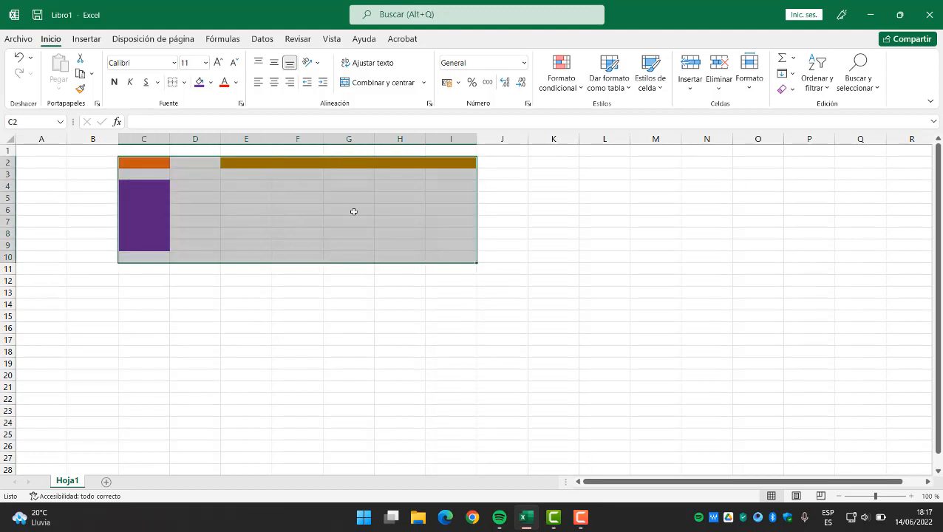
pyautogui.click(171, 80)
pyautogui.click(184, 83)
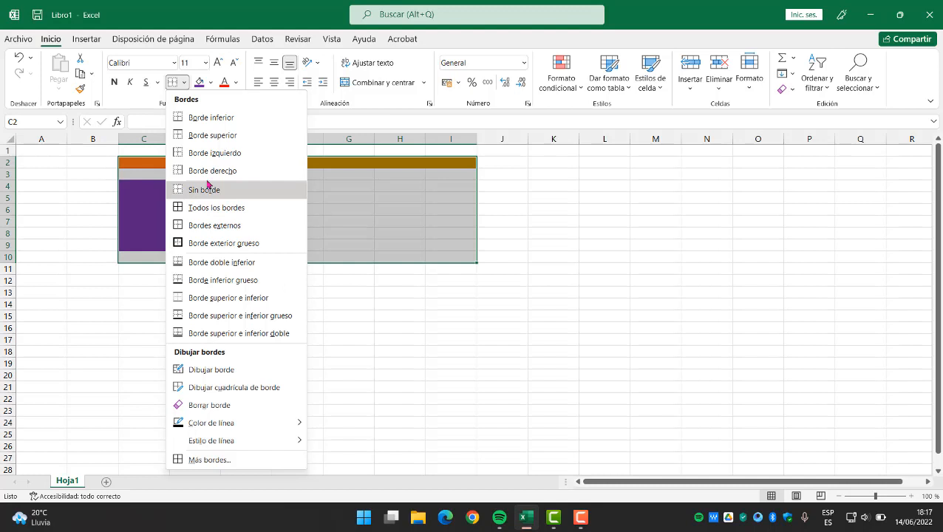
pyautogui.click(211, 83)
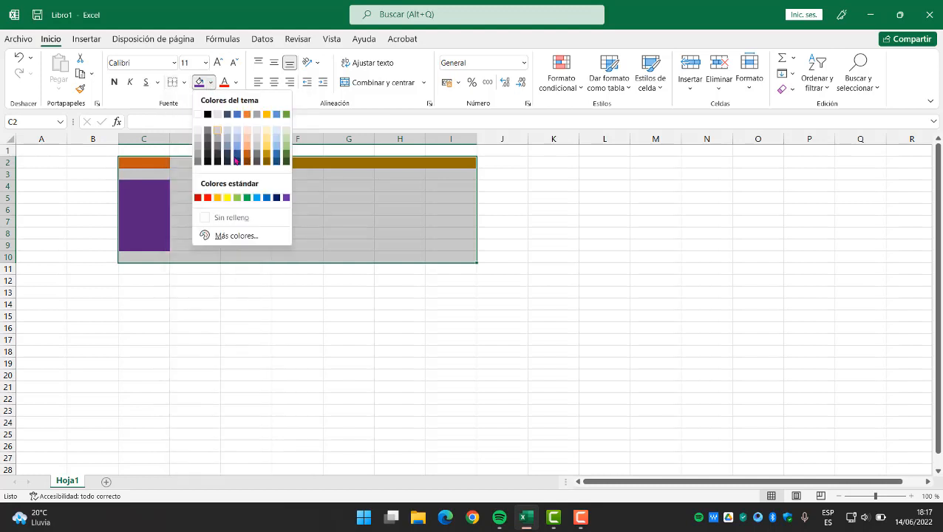
pyautogui.click(235, 219)
pyautogui.click(335, 212)
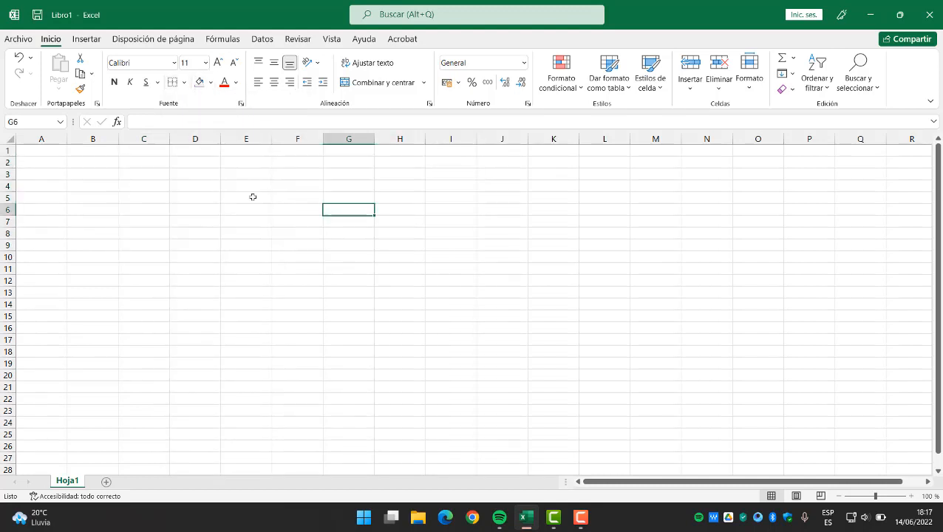
pyautogui.click(138, 164)
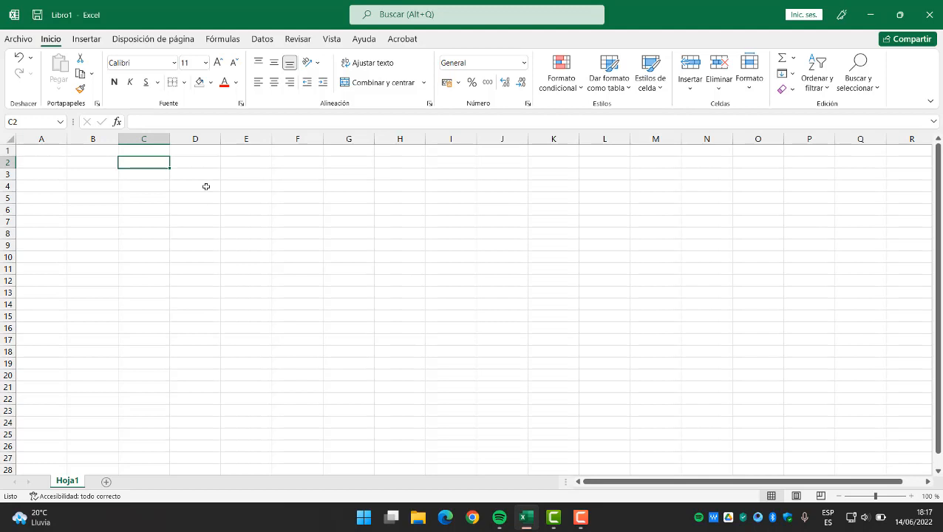
# Open the recent workbook Listas y Evidencias 3er Parcial.xlsx and show its PARA 602 sheet.
pyautogui.click(18, 39)
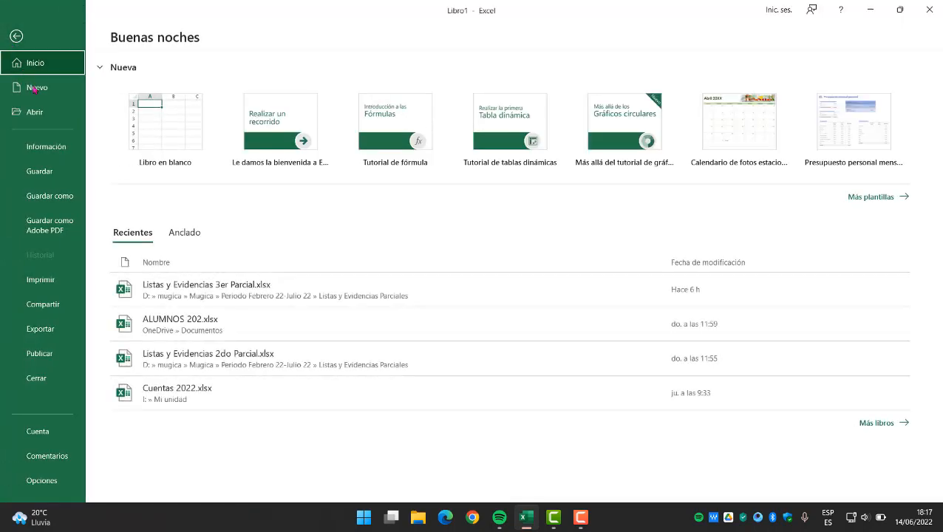
pyautogui.click(199, 299)
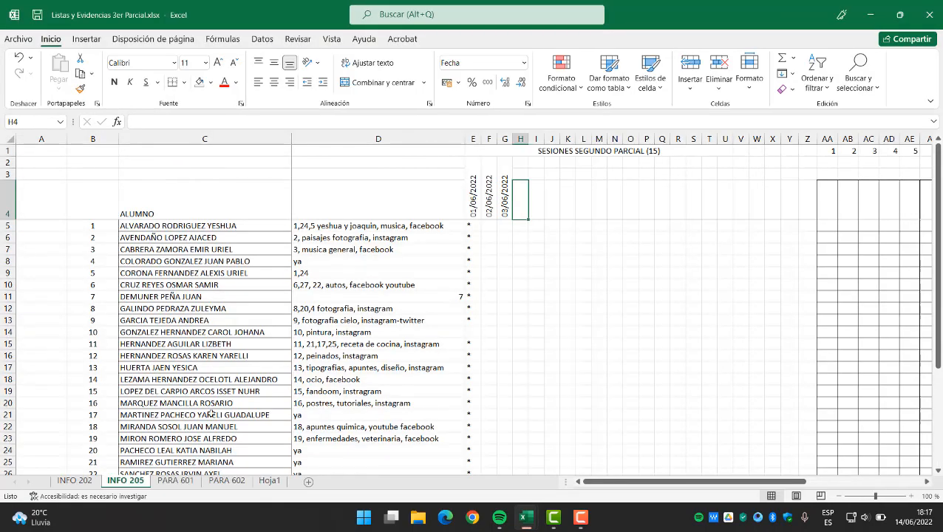
pyautogui.click(216, 482)
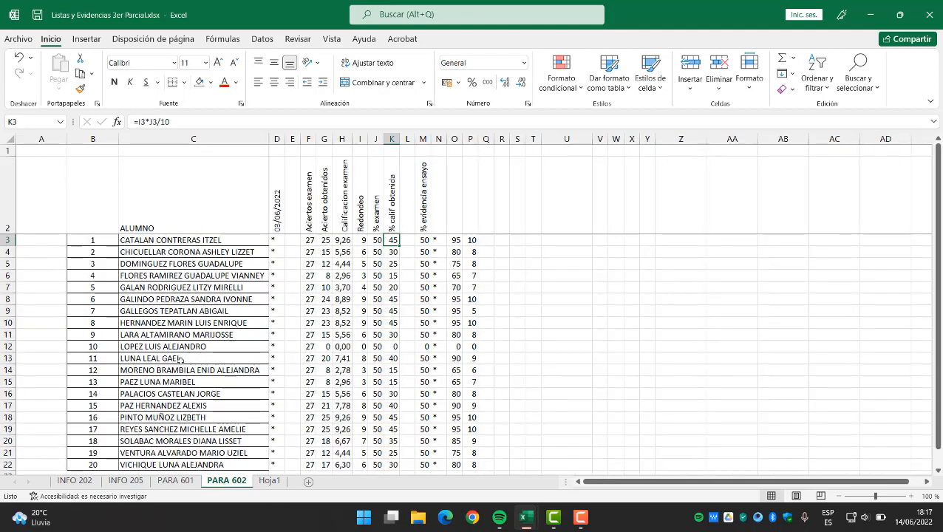
# Copy the student names in C3:C22 of the PARA 602 sheet.
pyautogui.click(145, 241)
pyautogui.moveTo(149, 274); pyautogui.dragTo(178, 395)
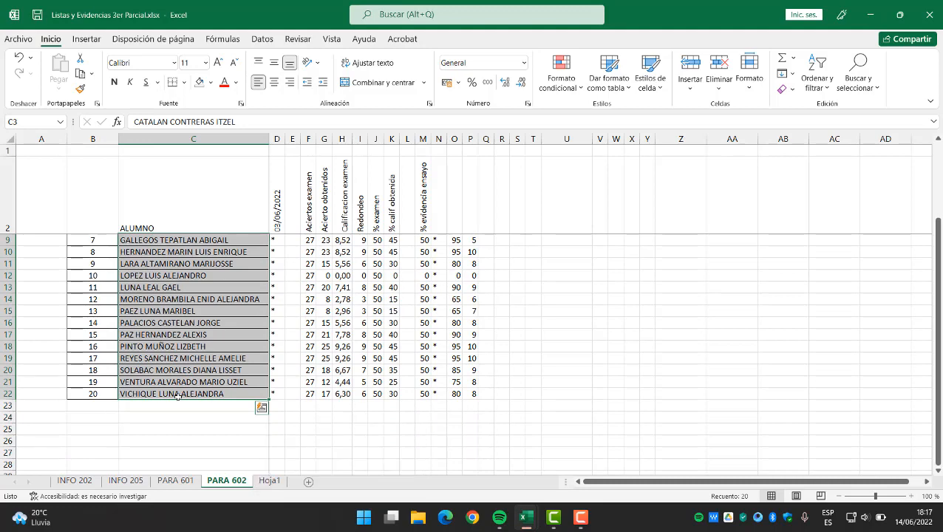
pyautogui.hotkey('ctrl', 'c')
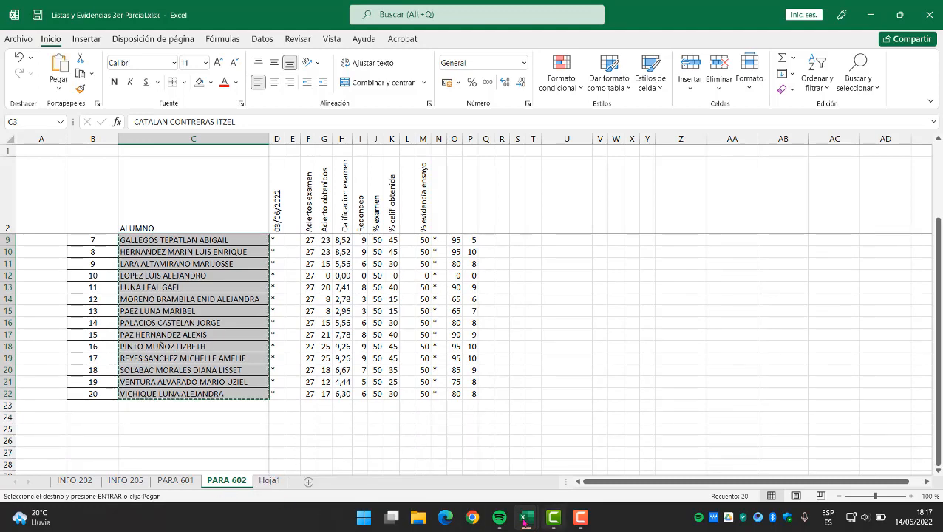
# Switch to the Libro1 workbook, paste the copied student names starting at D2 and autofit the width of column D.
pyautogui.click(526, 517)
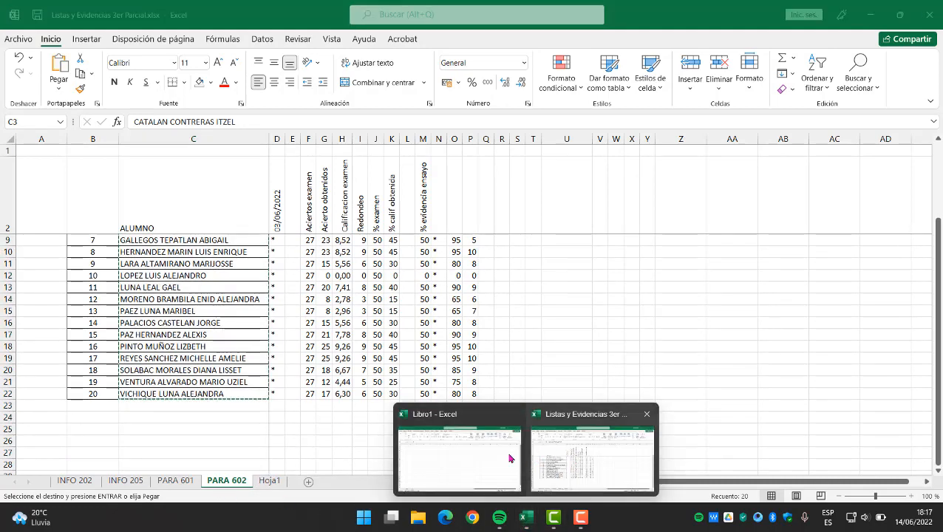
pyautogui.click(460, 458)
pyautogui.click(184, 164)
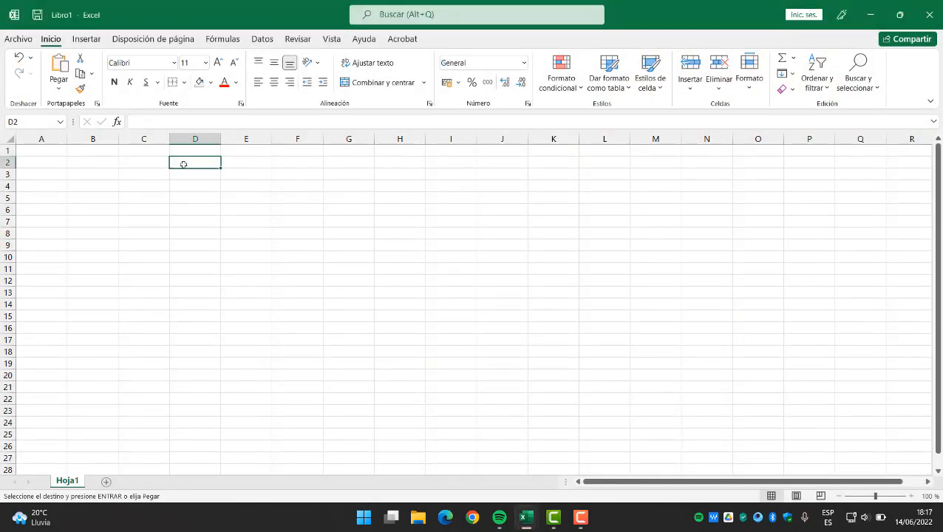
pyautogui.hotkey('ctrl', 'v')
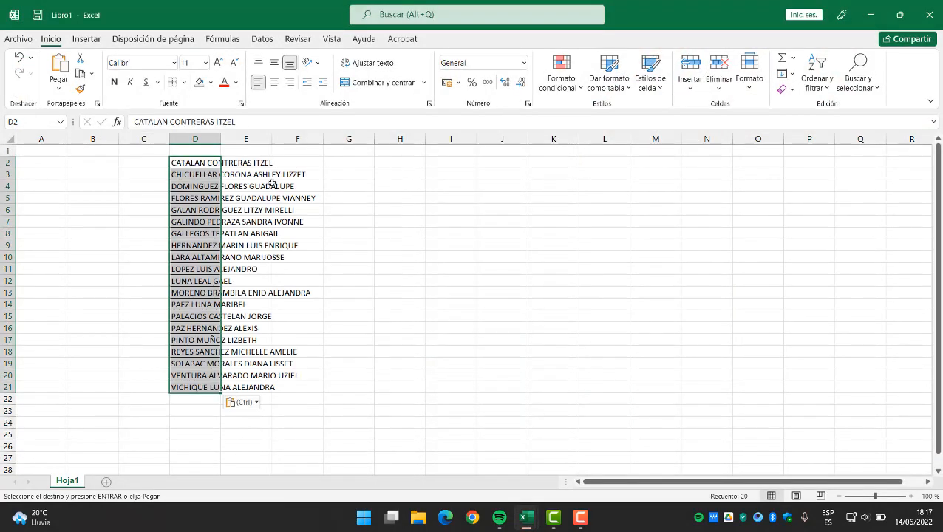
pyautogui.doubleClick(220, 139)
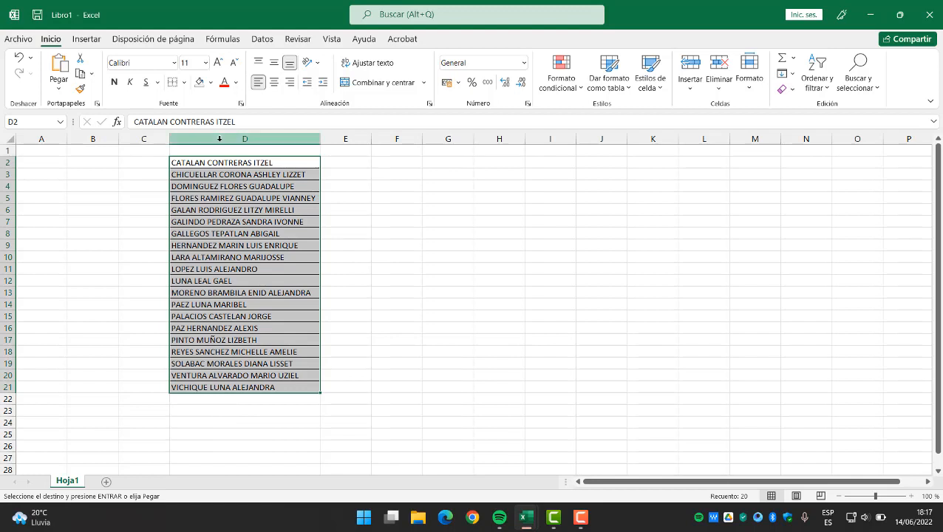
pyautogui.click(305, 185)
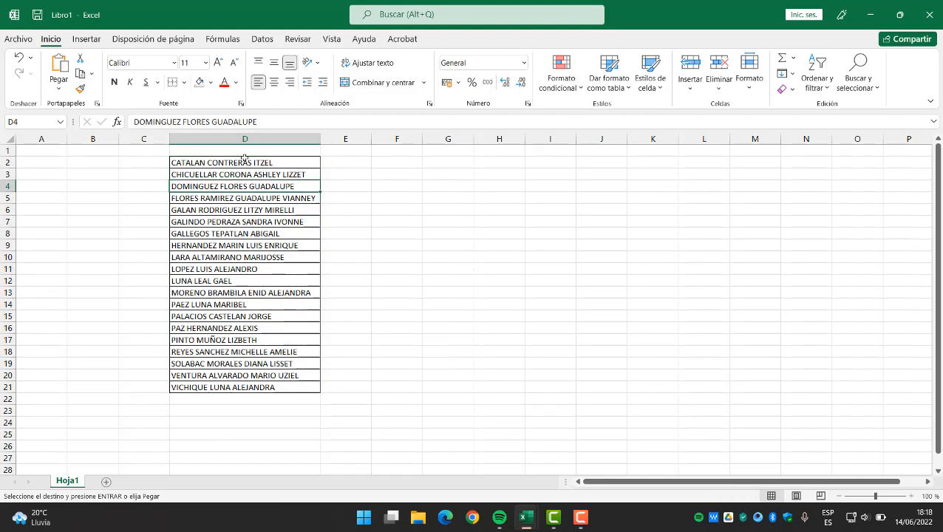
# Try to paste a copy of the name list D2:D21 starting at cell D5, and undo it.
pyautogui.moveTo(245, 158); pyautogui.dragTo(277, 387)
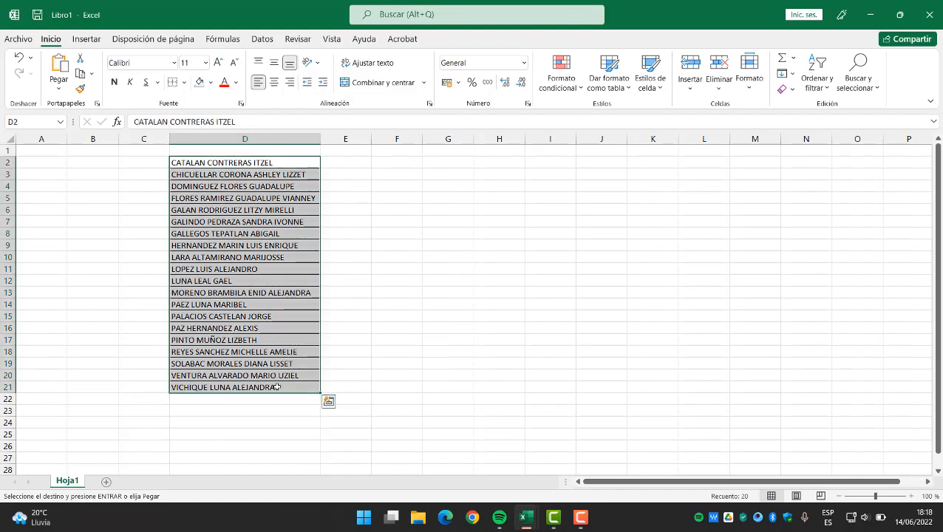
pyautogui.hotkey('ctrl', 'c')
pyautogui.click(228, 187)
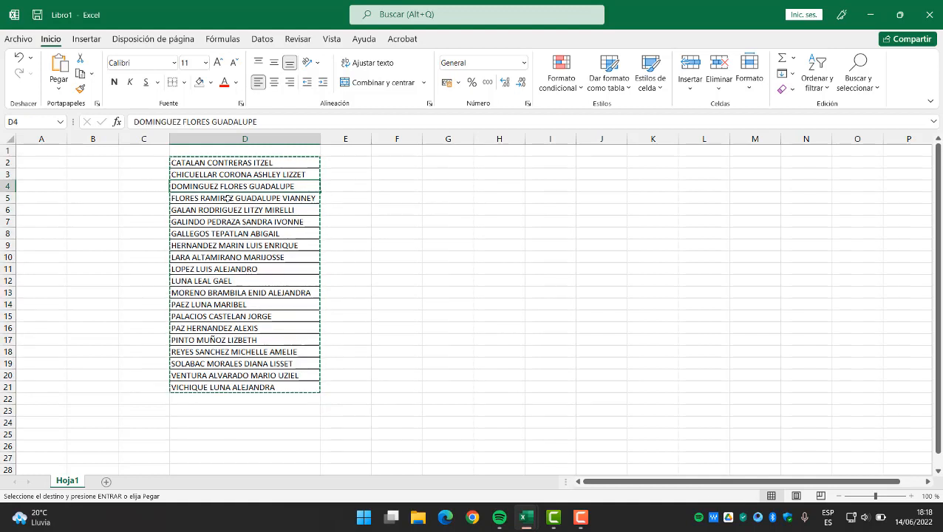
pyautogui.click(229, 198)
pyautogui.hotkey('ctrl', 'v')
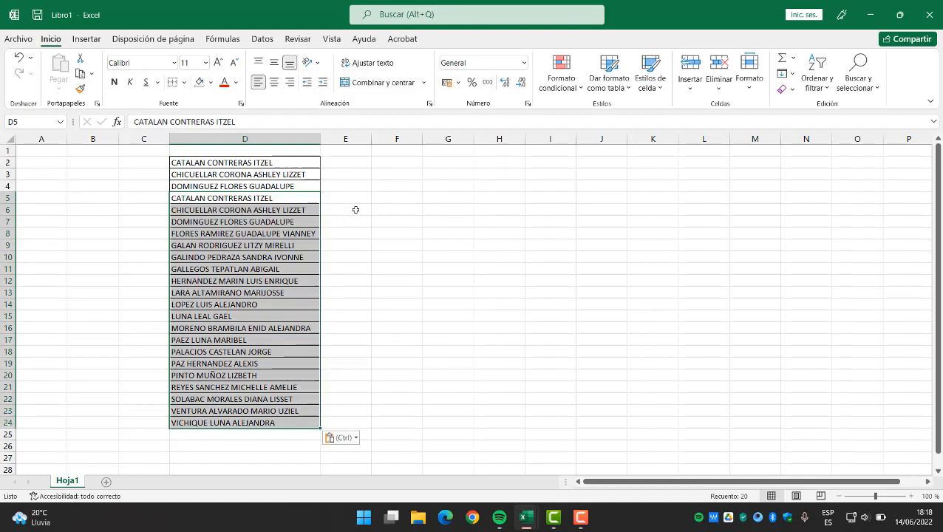
pyautogui.hotkey('ctrl', 'z')
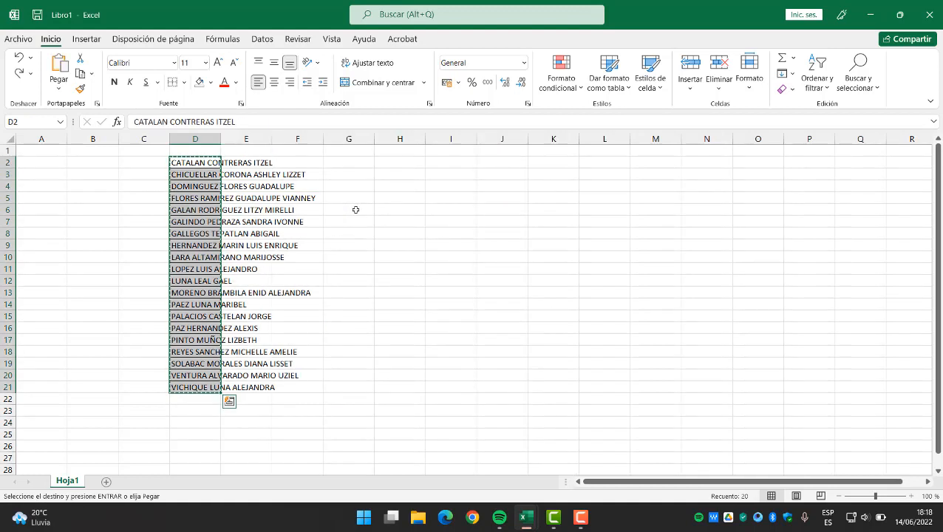
# Undo the paste at D2, paste the copied student names starting at E4 and autofit the width of column E.
pyautogui.hotkey('ctrl', 'z')
pyautogui.click(259, 184)
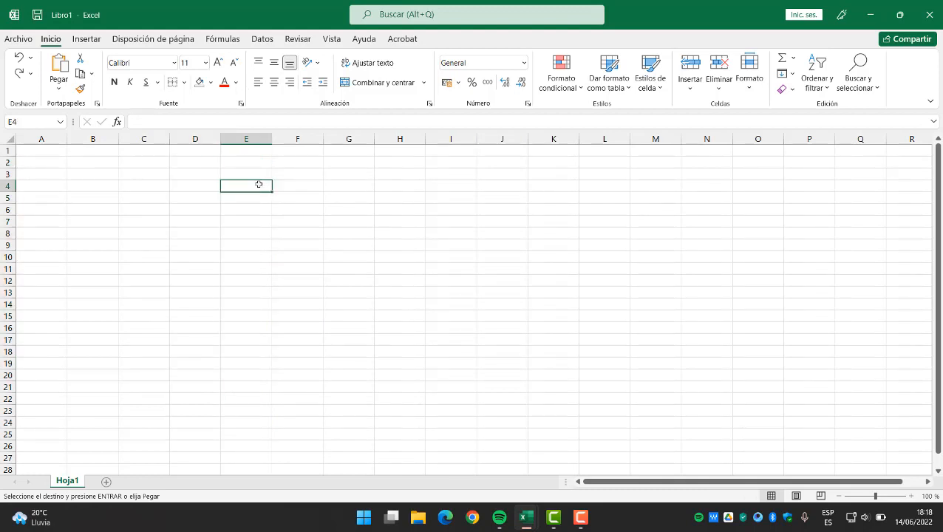
pyautogui.hotkey('ctrl', 'v')
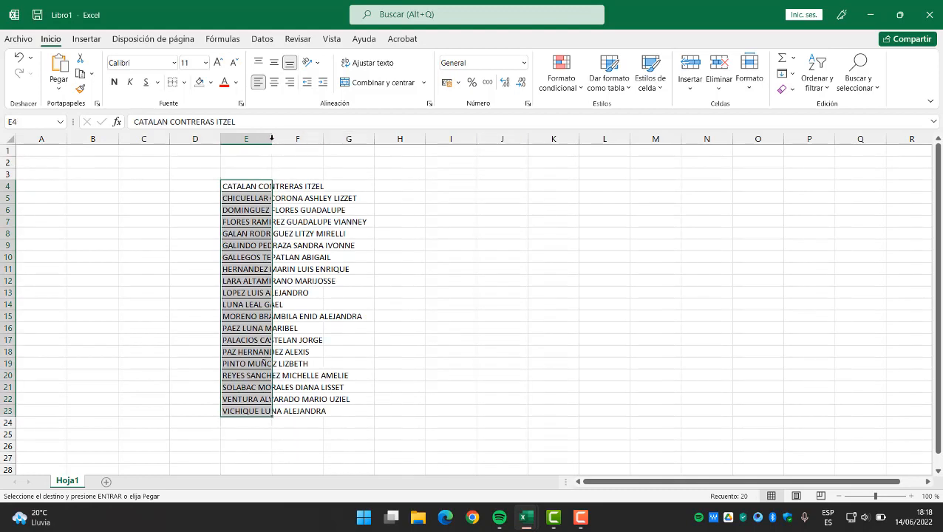
pyautogui.doubleClick(271, 139)
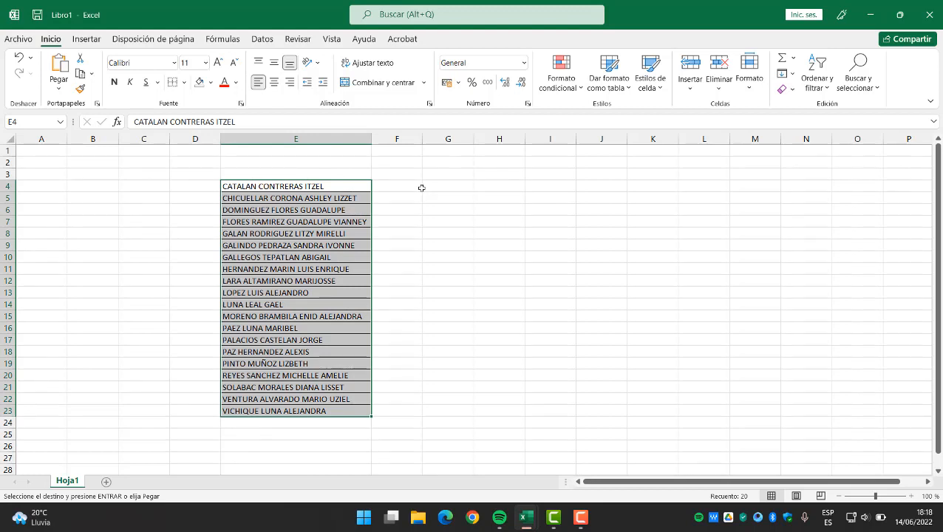
pyautogui.click(400, 188)
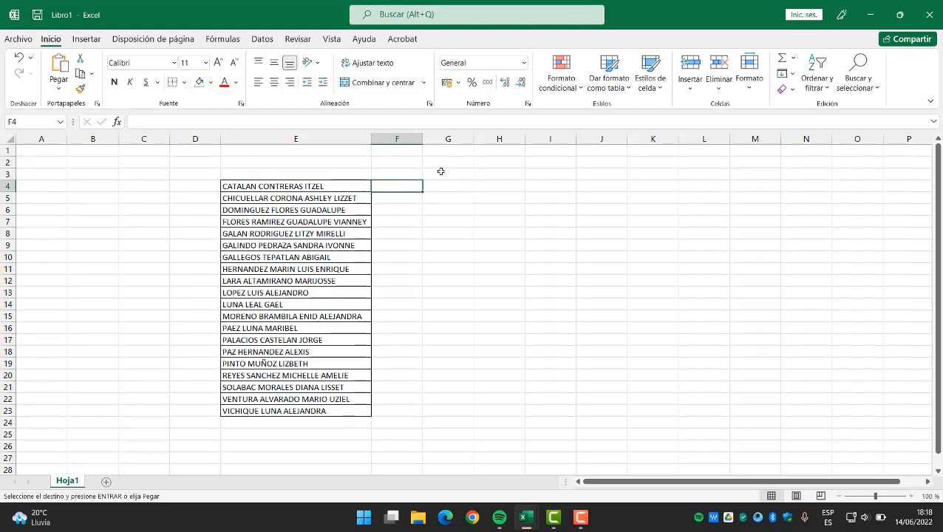
pyautogui.click(397, 166)
pyautogui.click(395, 177)
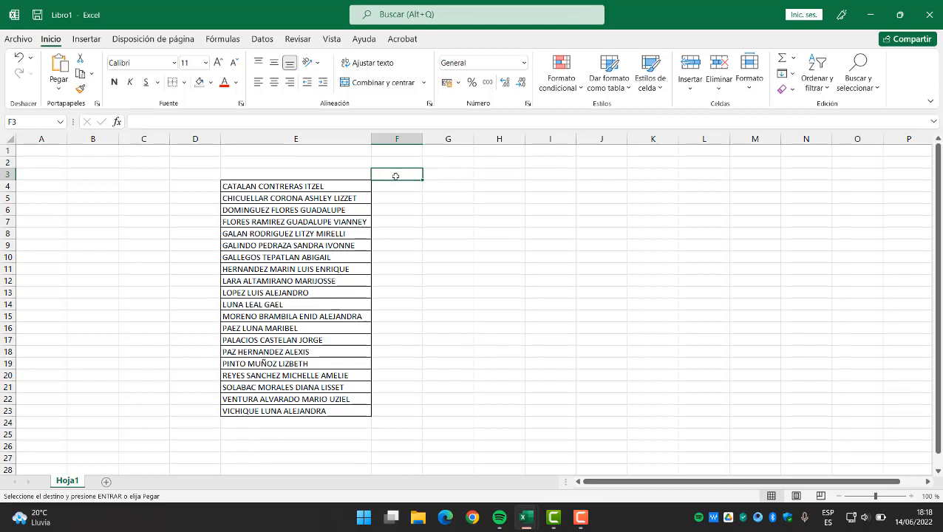
pyautogui.click(41, 139)
pyautogui.moveTo(43, 140); pyautogui.dragTo(912, 140)
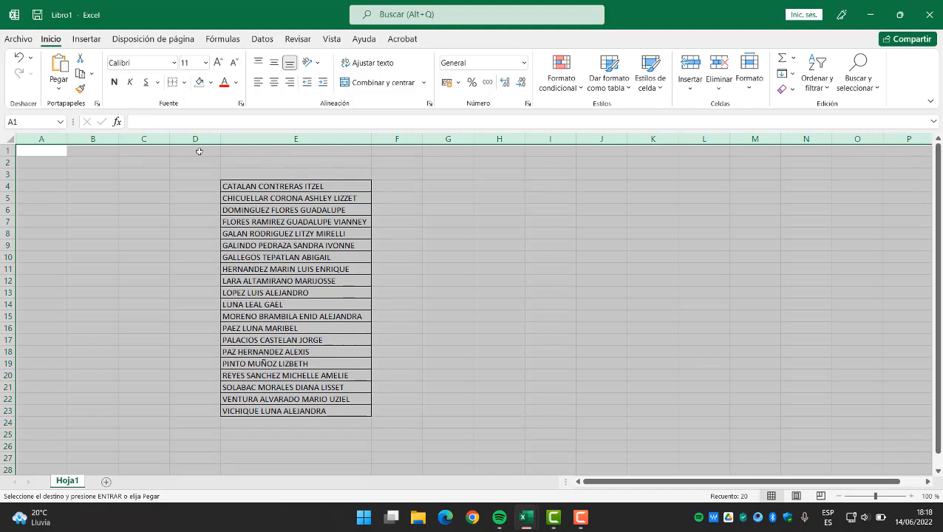
pyautogui.click(90, 173)
pyautogui.moveTo(59, 136); pyautogui.dragTo(16, 116)
pyautogui.click(77, 164)
pyautogui.click(72, 196)
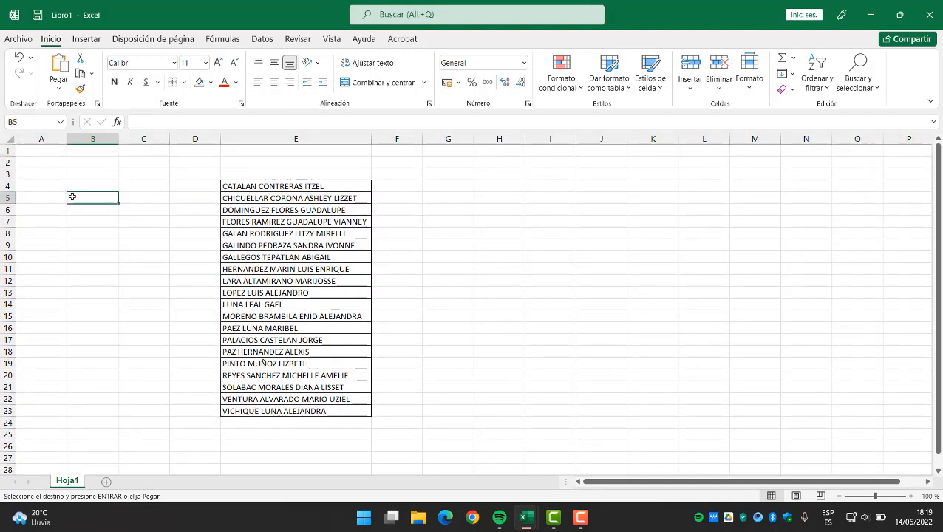
pyautogui.click(405, 172)
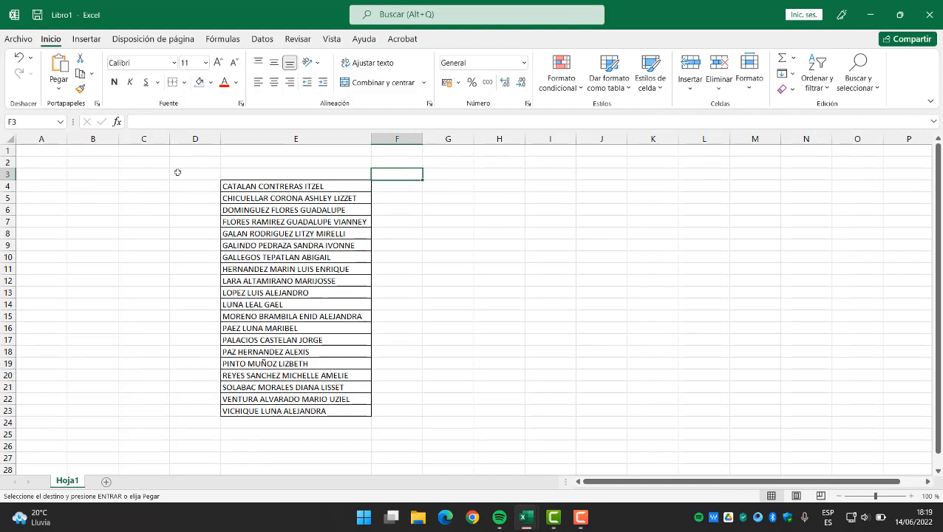
pyautogui.click(96, 178)
pyautogui.click(135, 177)
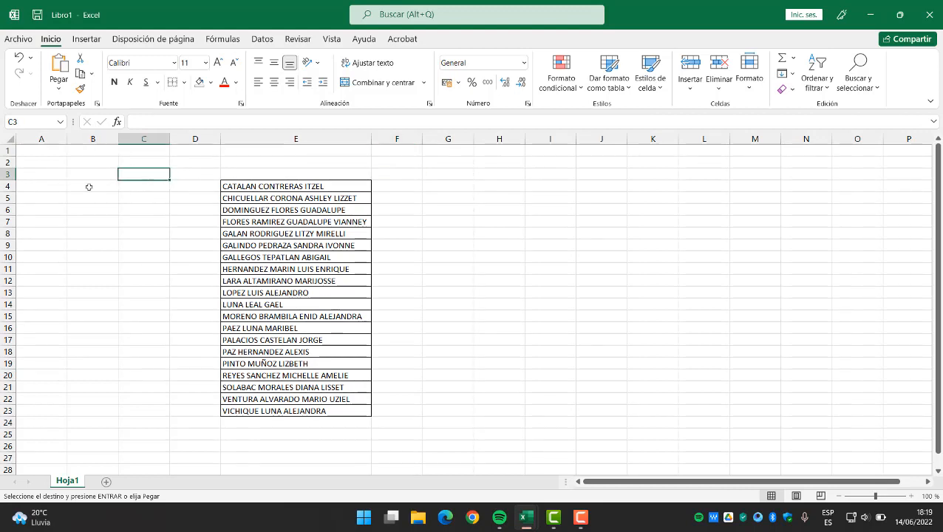
# Fill cell B3 with a light gold theme colour.
pyautogui.click(80, 175)
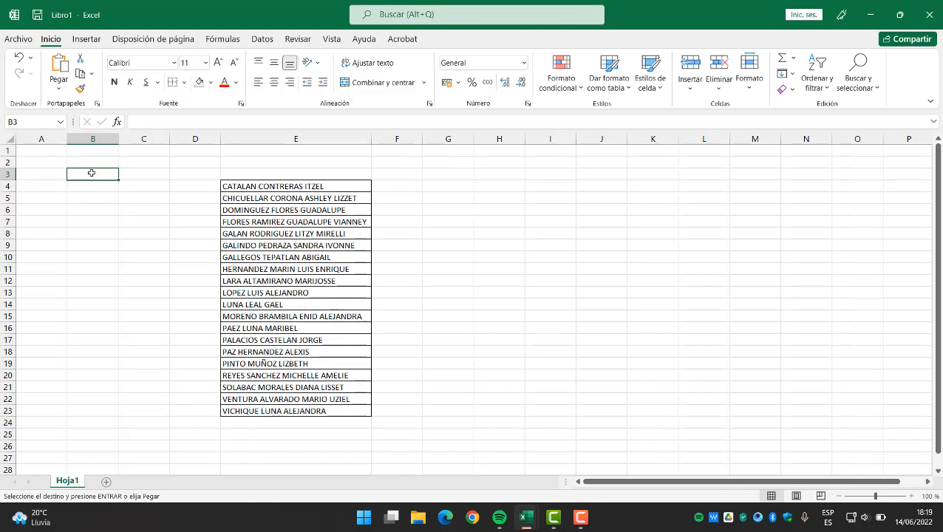
pyautogui.click(210, 82)
pyautogui.click(267, 146)
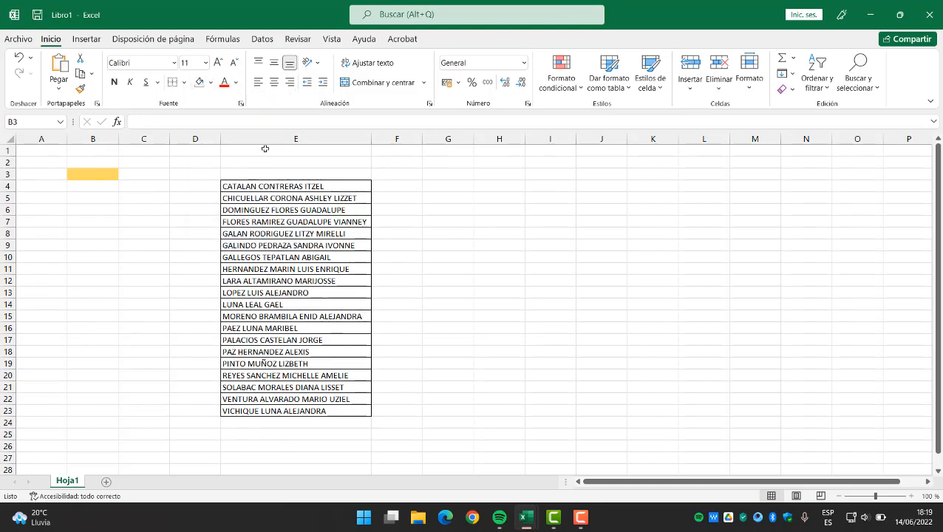
pyautogui.click(146, 193)
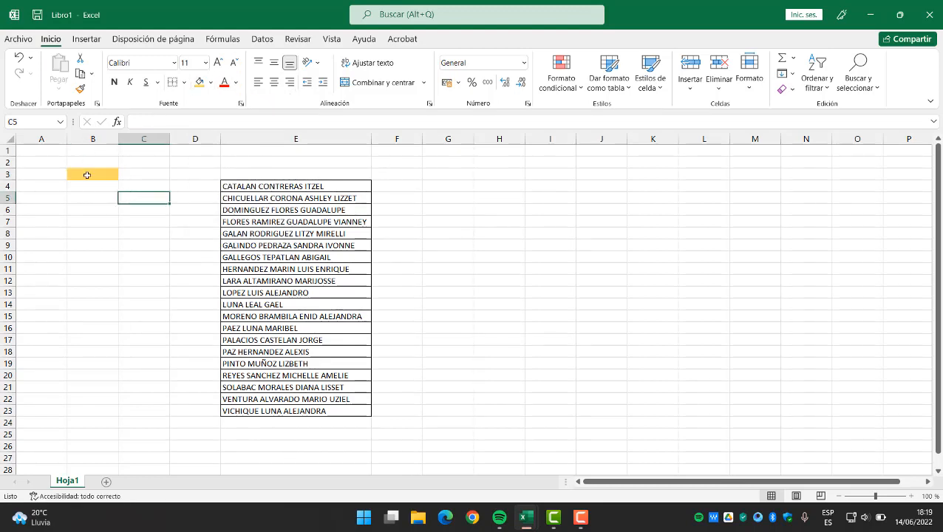
pyautogui.click(87, 176)
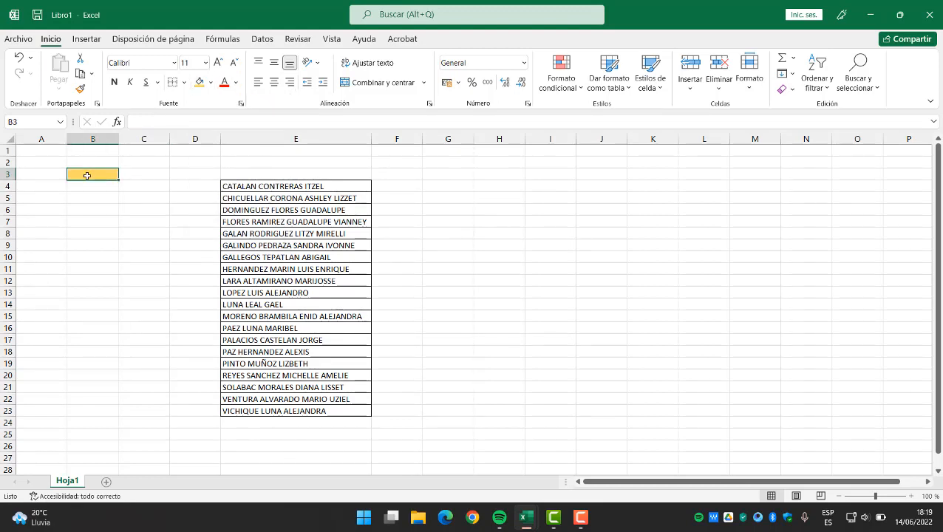
# Fill cell C3 with the darkest orange theme colour.
pyautogui.click(141, 178)
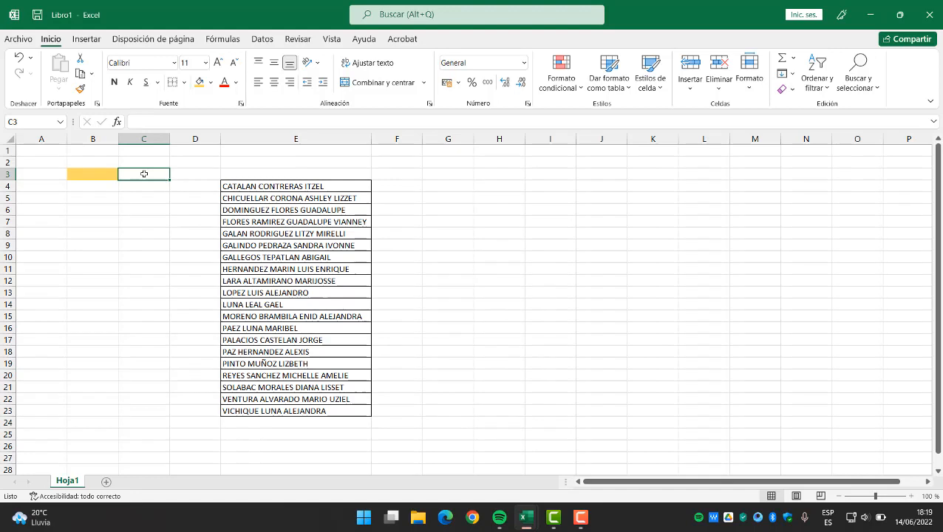
pyautogui.click(211, 86)
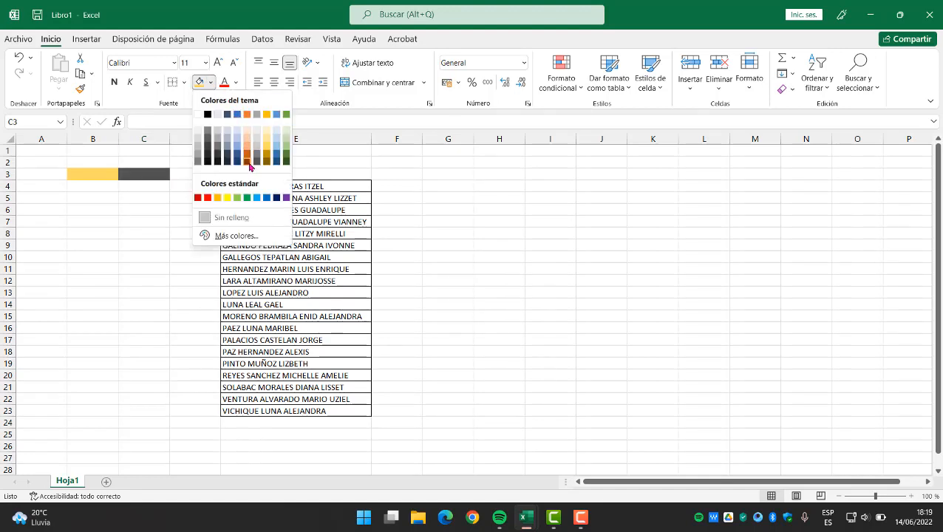
pyautogui.click(250, 165)
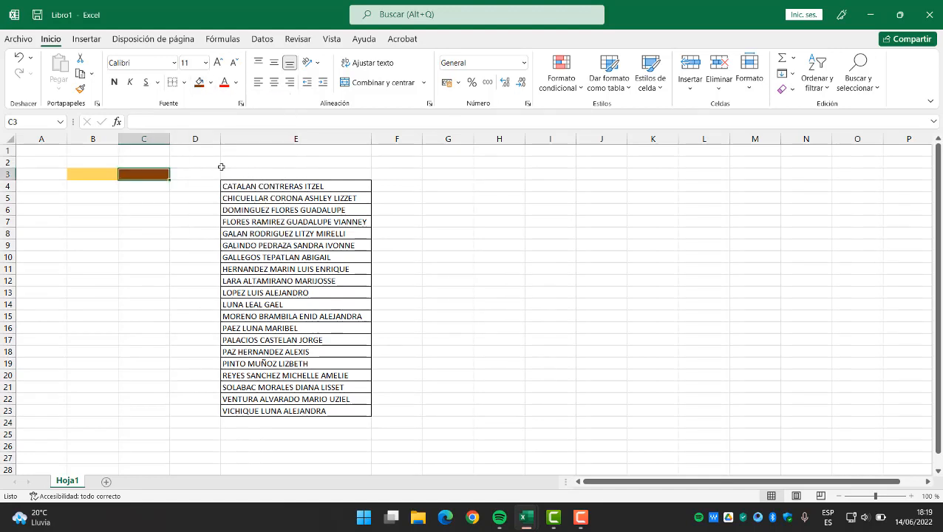
# Fill cell B5 with the standard light green colour.
pyautogui.click(90, 197)
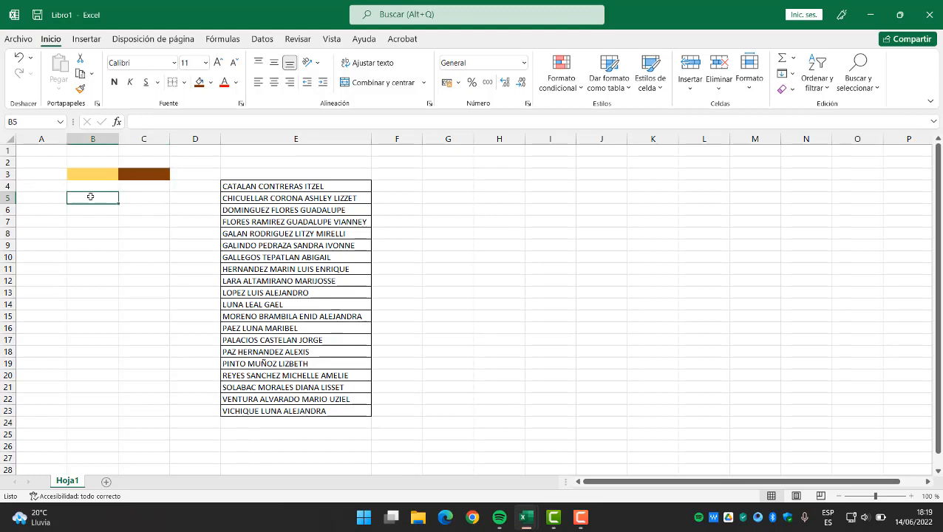
pyautogui.click(211, 82)
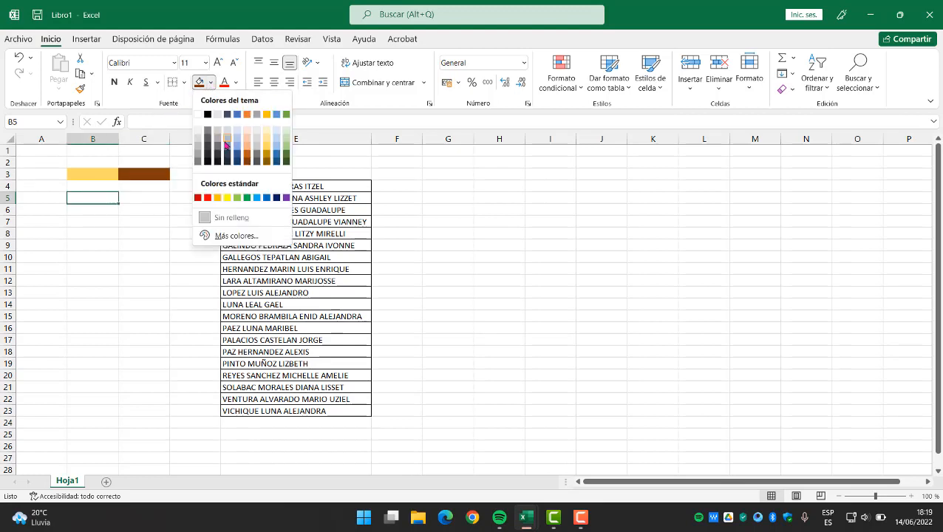
pyautogui.click(236, 197)
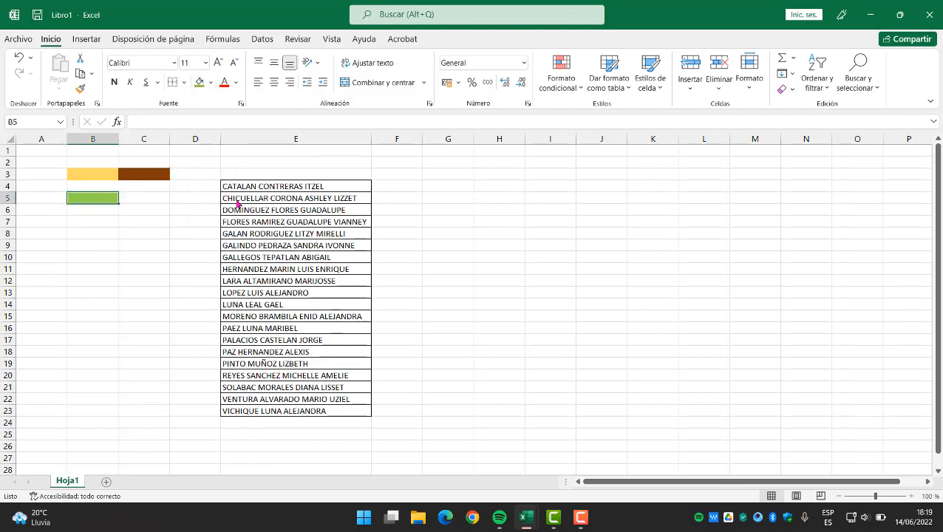
pyautogui.click(155, 199)
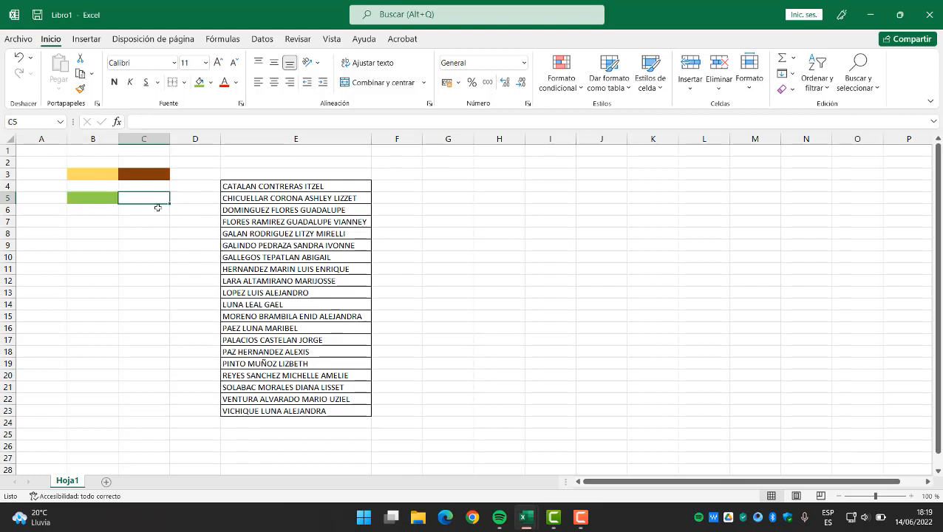
pyautogui.click(107, 195)
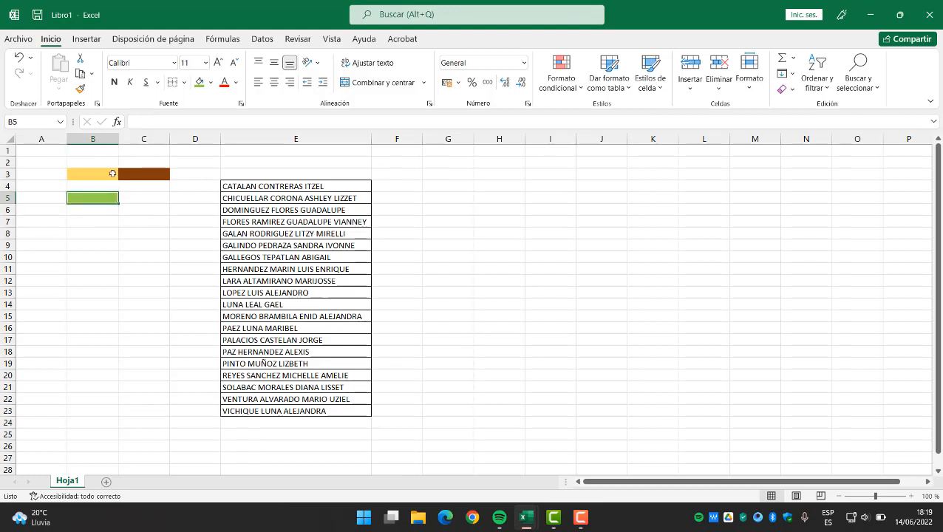
pyautogui.click(112, 173)
pyautogui.click(143, 172)
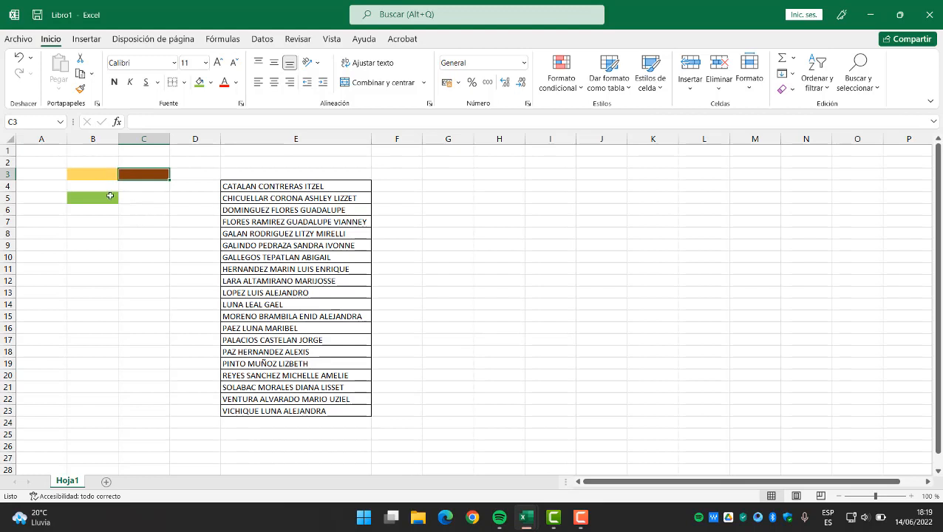
pyautogui.click(109, 194)
pyautogui.click(102, 170)
pyautogui.click(145, 174)
pyautogui.click(90, 169)
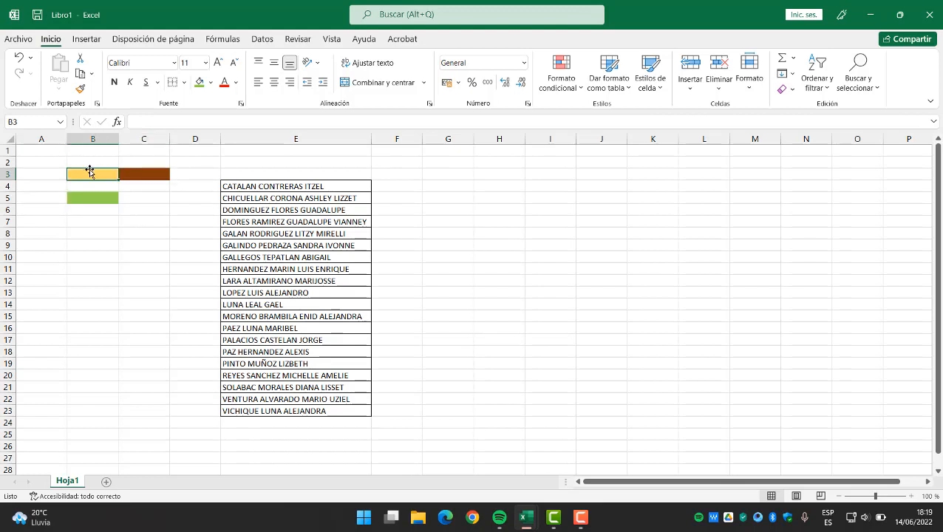
pyautogui.click(142, 170)
# Remove the fill colour from the range B3:C5.
pyautogui.moveTo(96, 173); pyautogui.dragTo(135, 197)
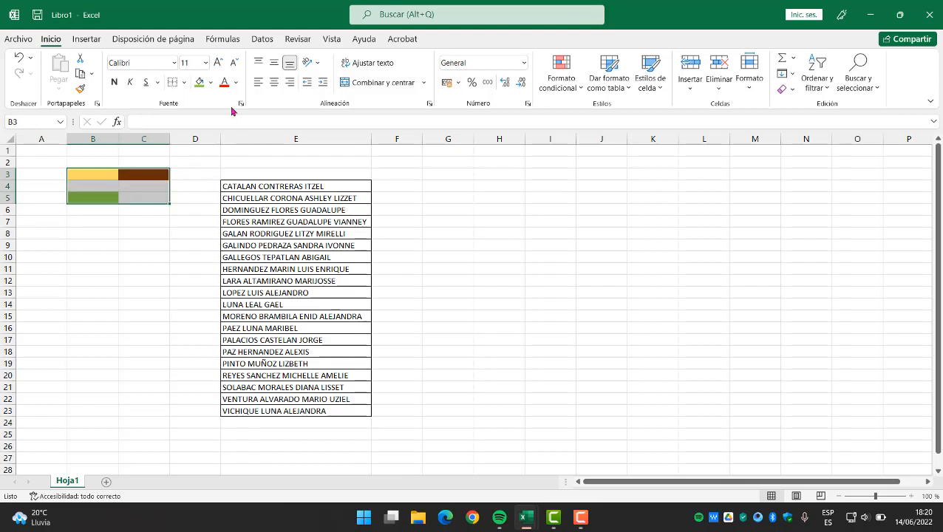
pyautogui.click(211, 83)
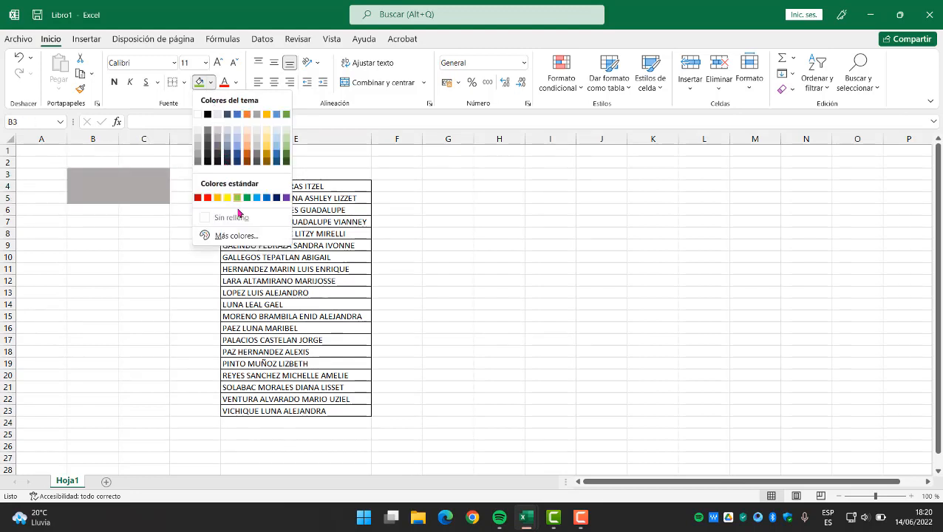
pyautogui.click(236, 218)
pyautogui.click(508, 209)
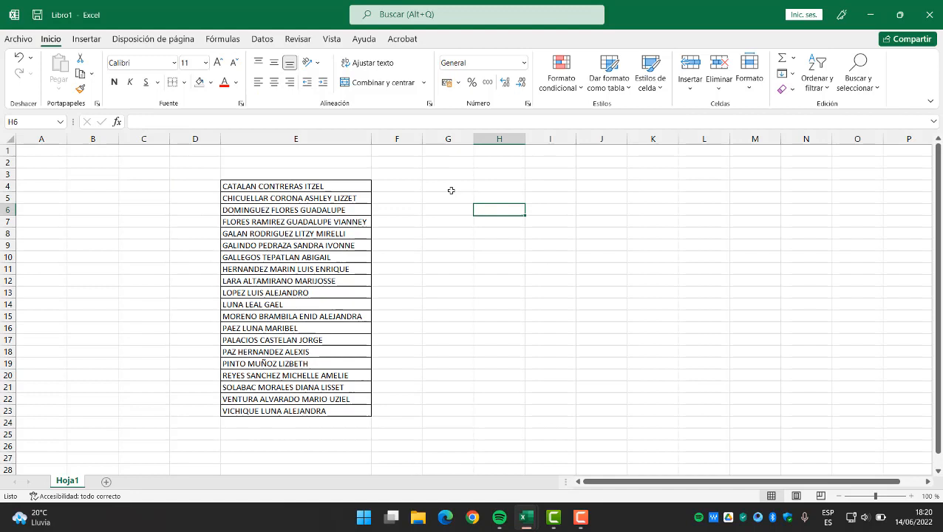
# Enter the heading Calificacion 1 in cell F3, beside the name list.
pyautogui.click(401, 174)
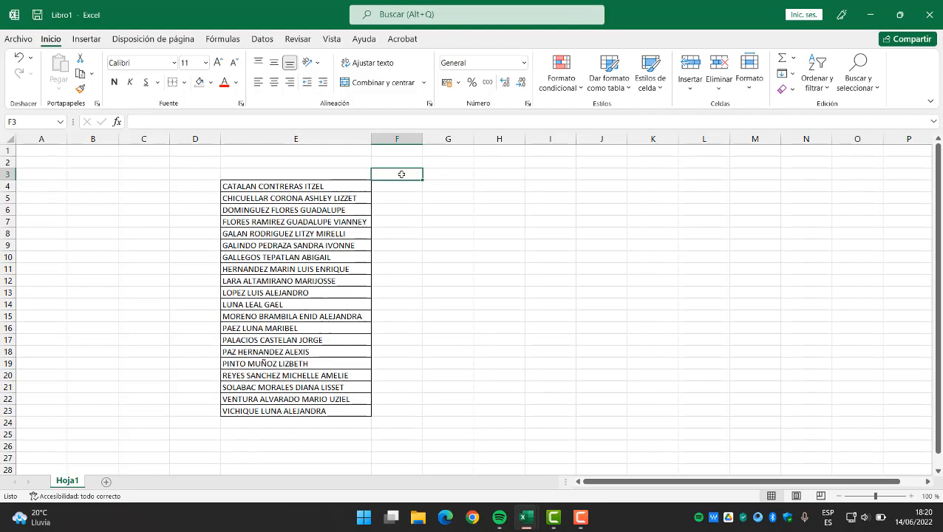
pyautogui.write('Calific')
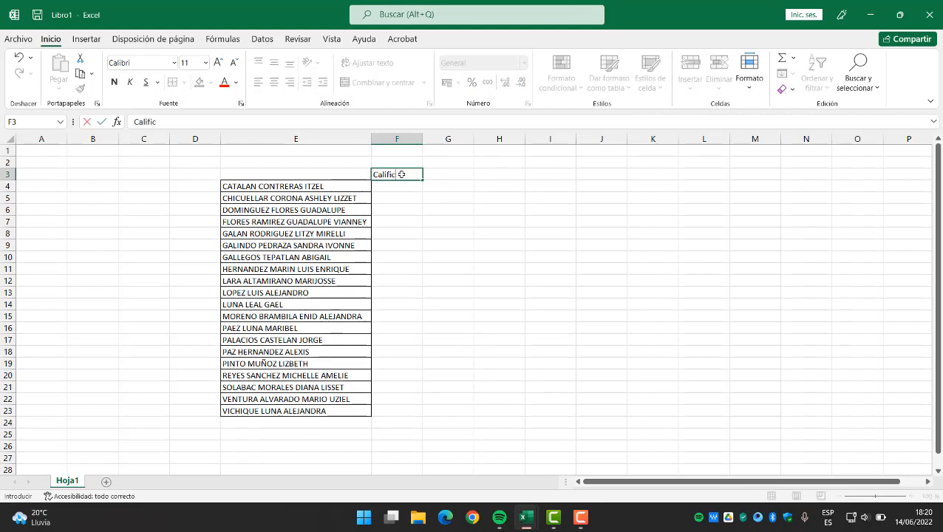
pyautogui.write('acion 1')
pyautogui.press('Tab')
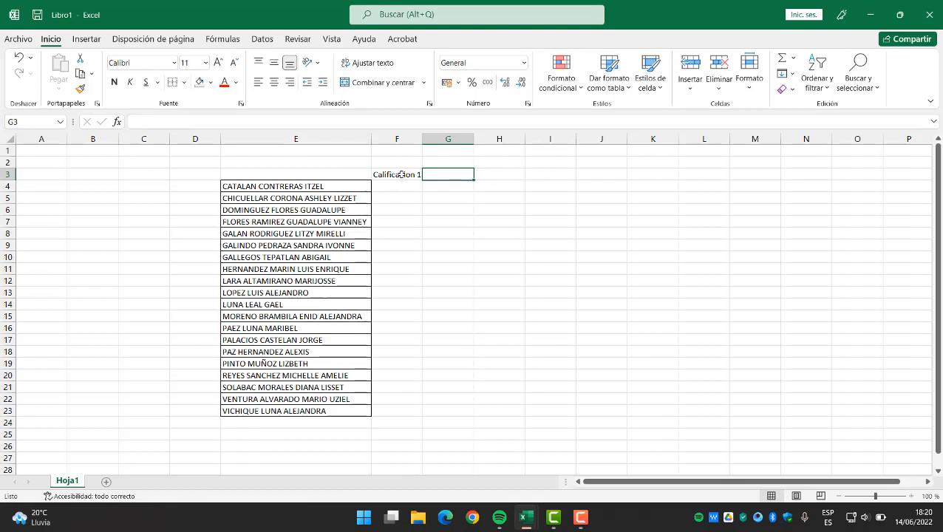
# Enter the heading Calificación 2 in cell G3.
pyautogui.write('Calii')
pyautogui.press('BackSpace')
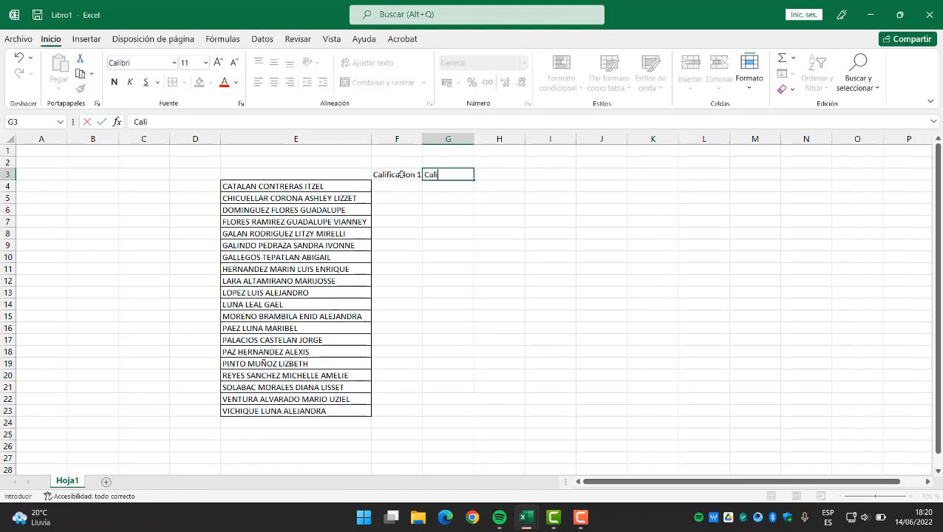
pyautogui.write('ficación 3')
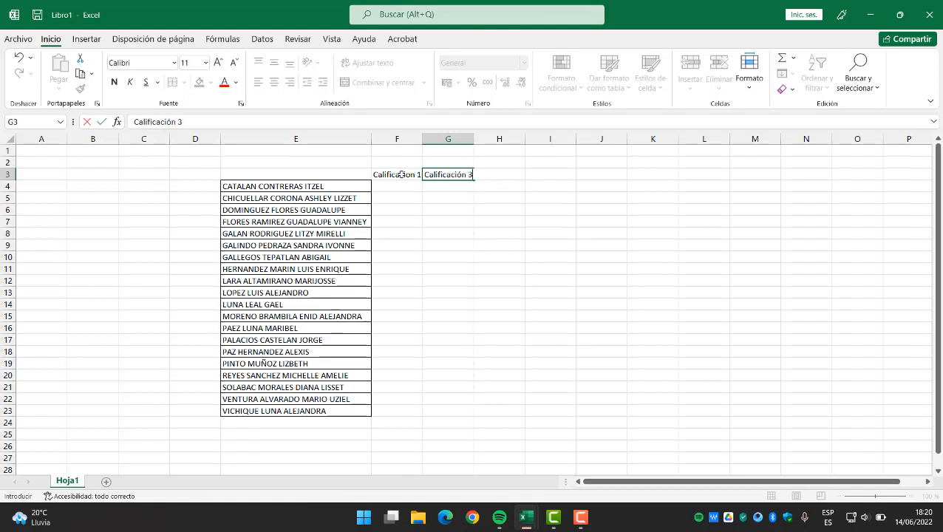
pyautogui.press('BackSpace')
pyautogui.write('2')
pyautogui.press('Tab')
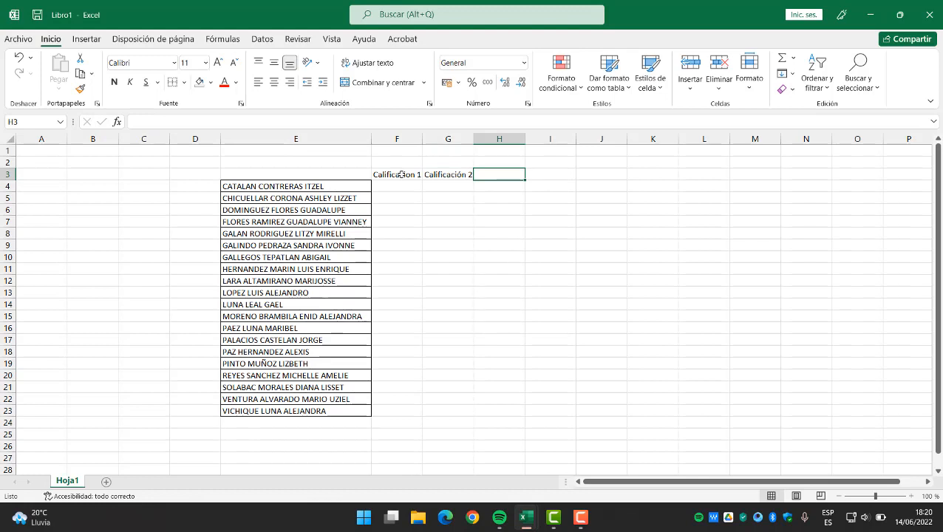
# Enter the headings Calificación 3 in cell H3 and Calificación 4 in cell I3.
pyautogui.write('Calificaci')
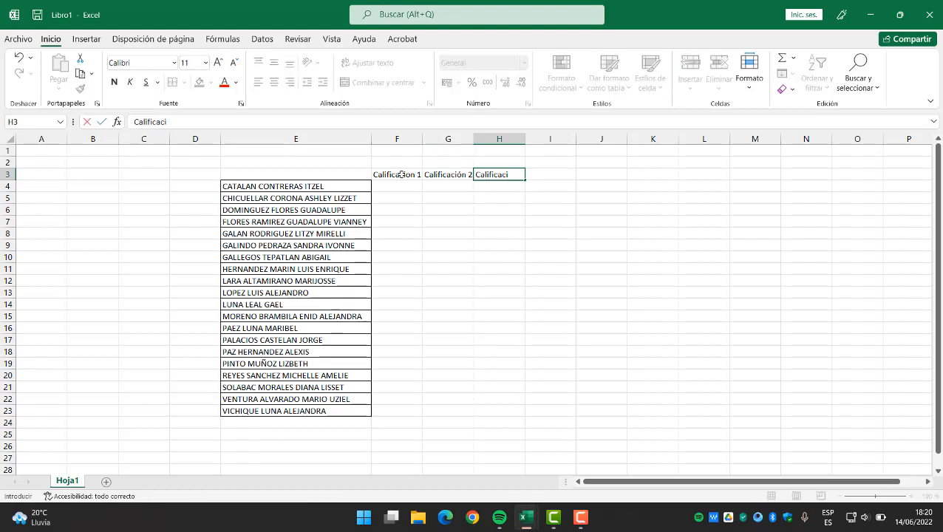
pyautogui.write('ón 3')
pyautogui.press('Tab')
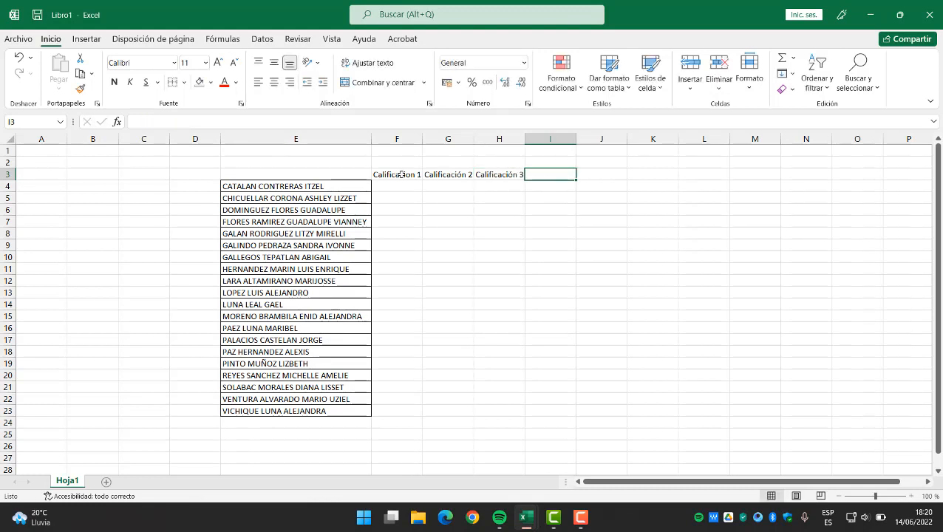
pyautogui.write('Califica')
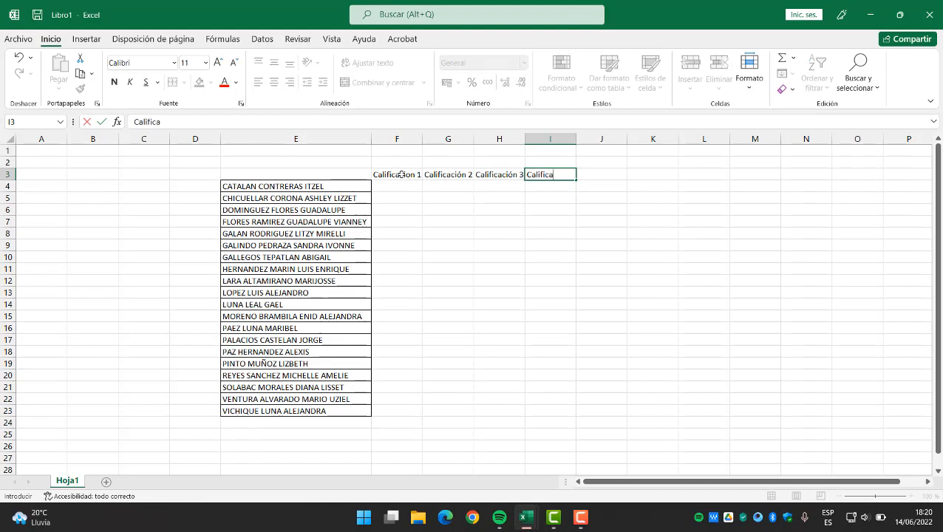
pyautogui.write('ción 4')
pyautogui.press('Tab')
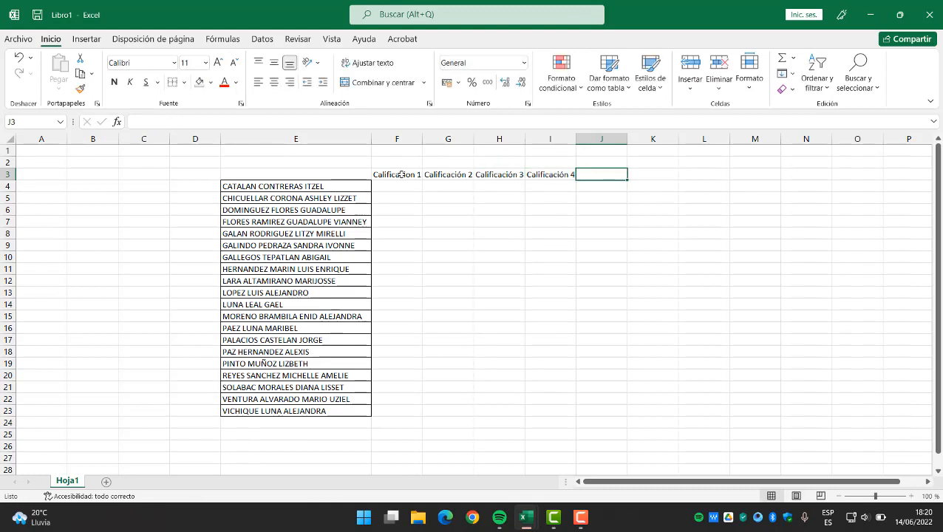
# Enter the heading Calificación 5 in cell J3.
pyautogui.write('Car')
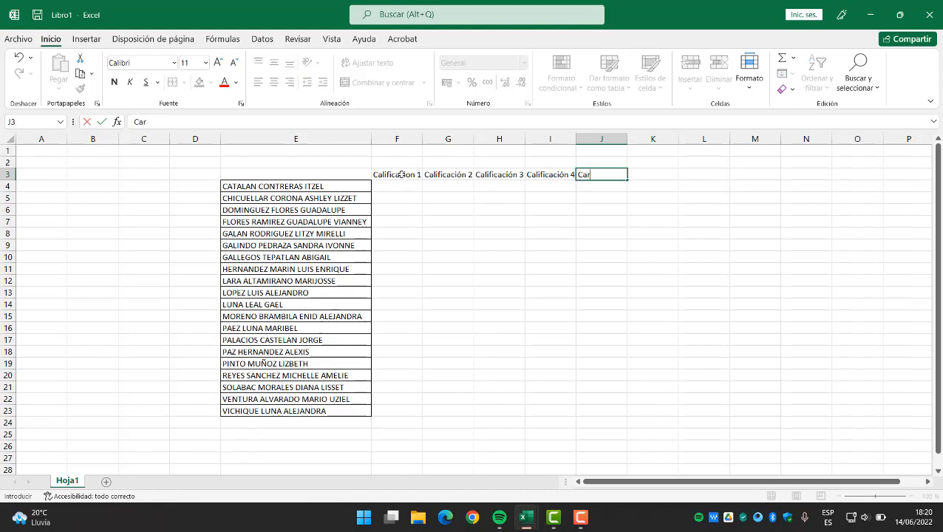
pyautogui.press('BackSpace')
pyautogui.write('lificación 4')
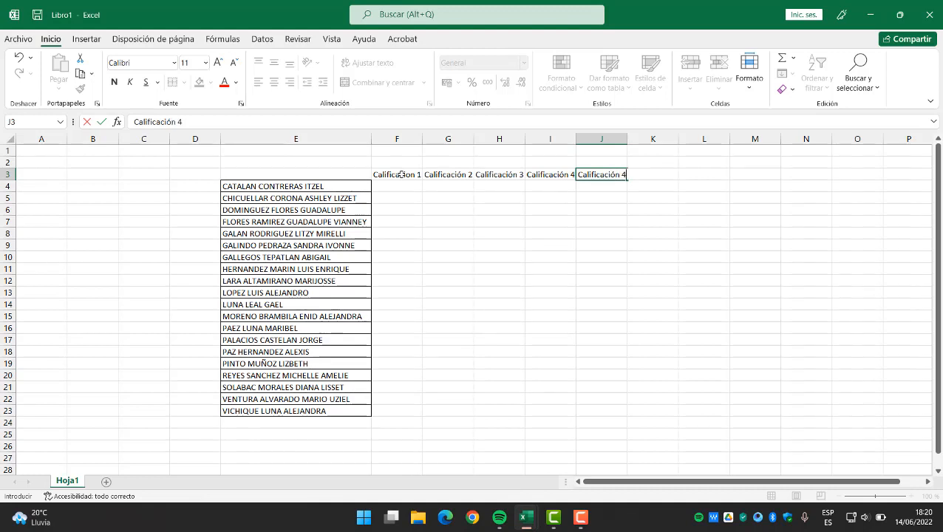
pyautogui.press('BackSpace')
pyautogui.write('5')
pyautogui.press('Tab')
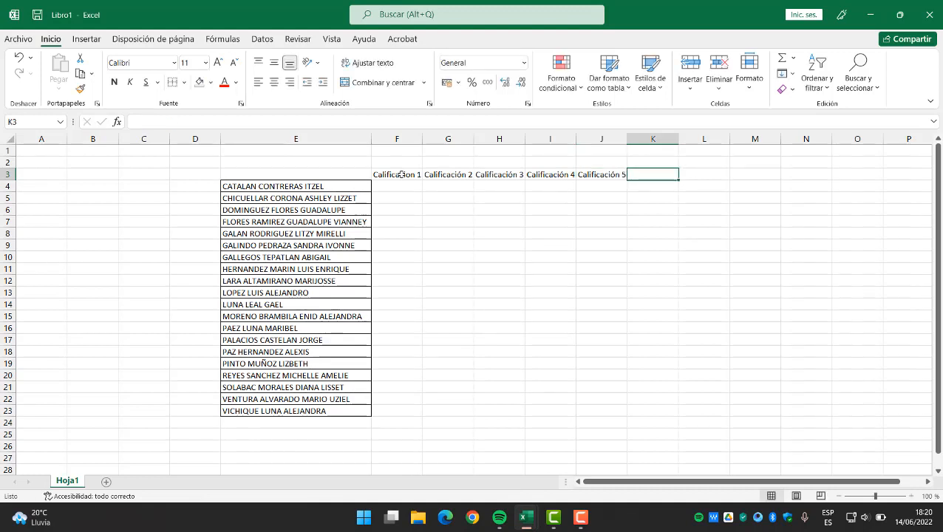
# Apply all borders and a light blue theme fill to the grade headings in F3:J3.
pyautogui.moveTo(400, 175); pyautogui.dragTo(603, 178)
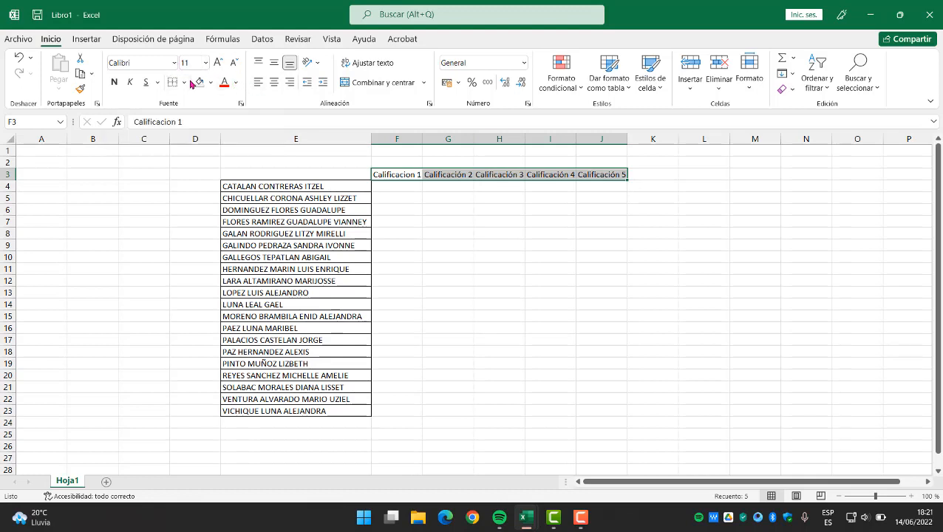
pyautogui.click(184, 82)
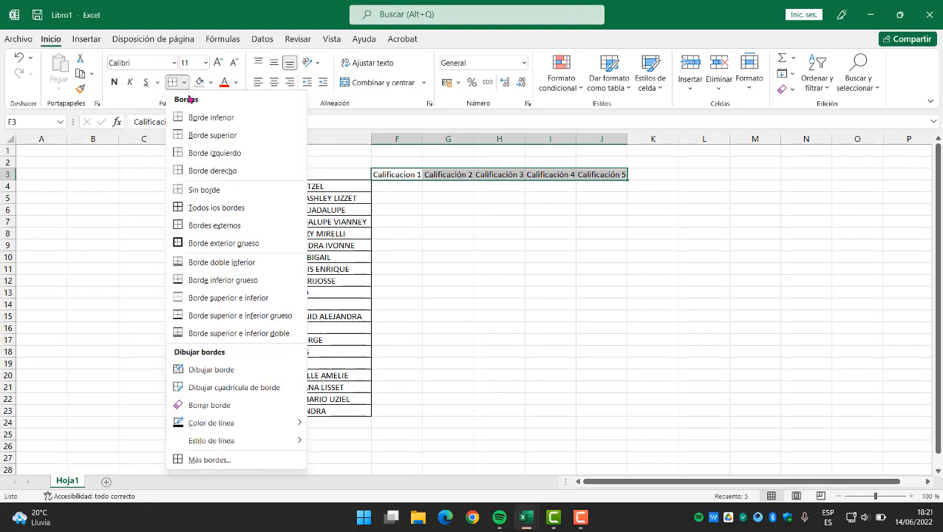
pyautogui.click(199, 210)
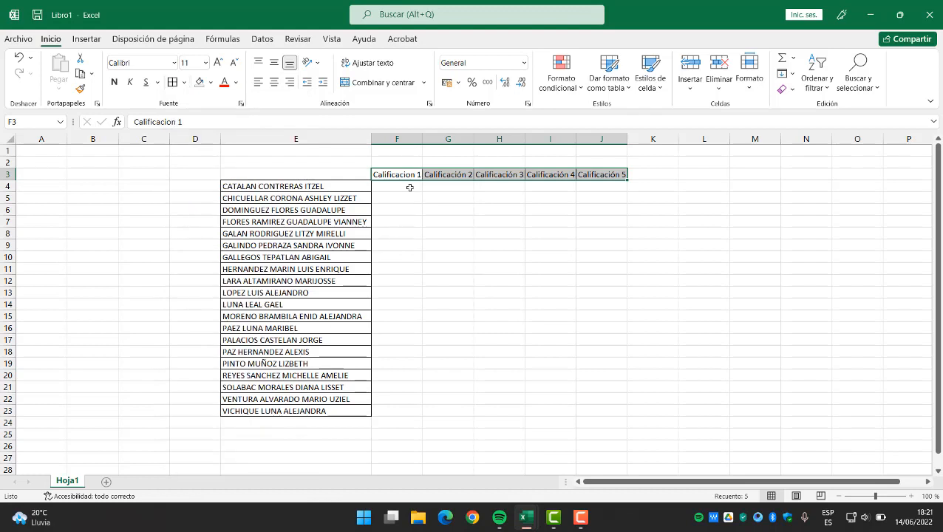
pyautogui.click(212, 84)
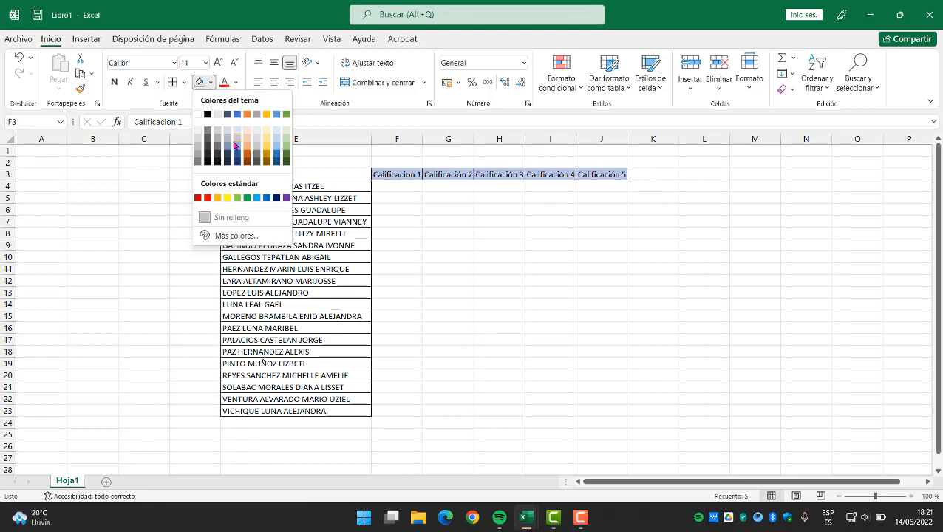
pyautogui.click(235, 146)
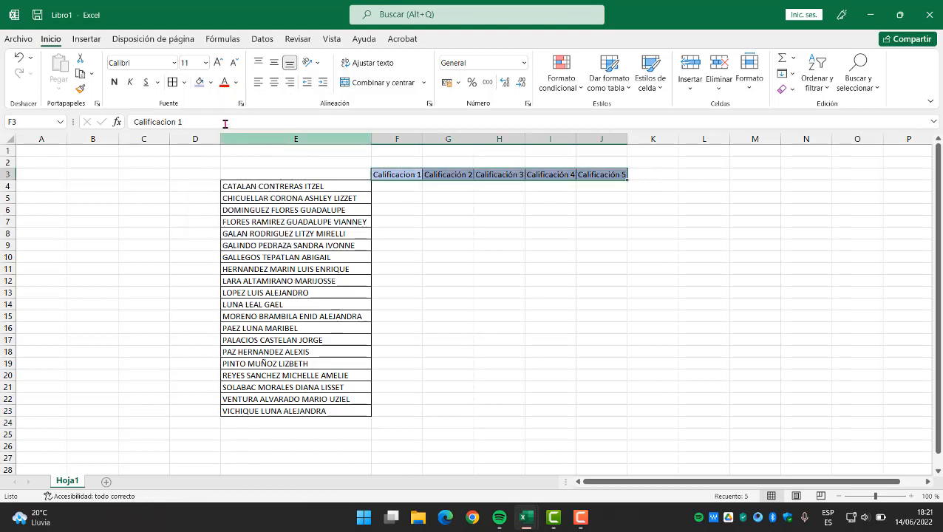
# Make the grade headings in F3:J3 bold and set their font size to 14.
pyautogui.click(115, 84)
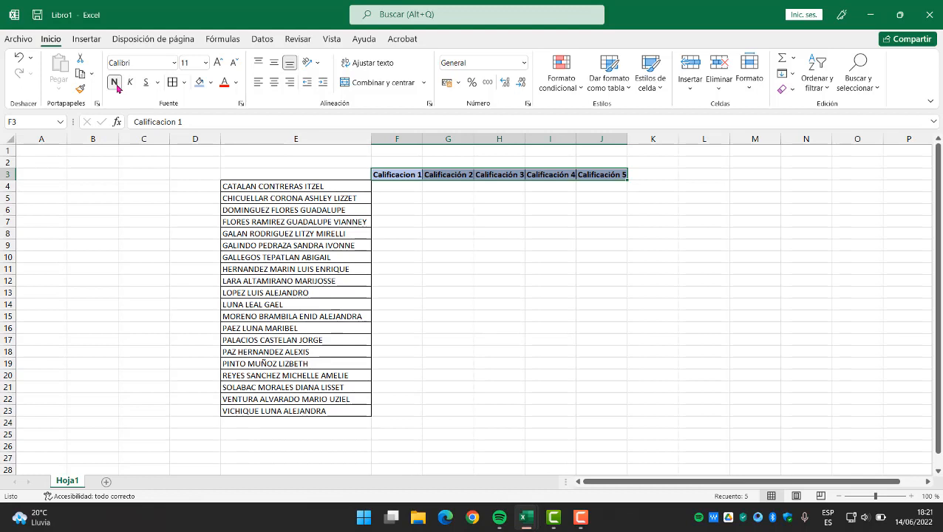
pyautogui.click(206, 64)
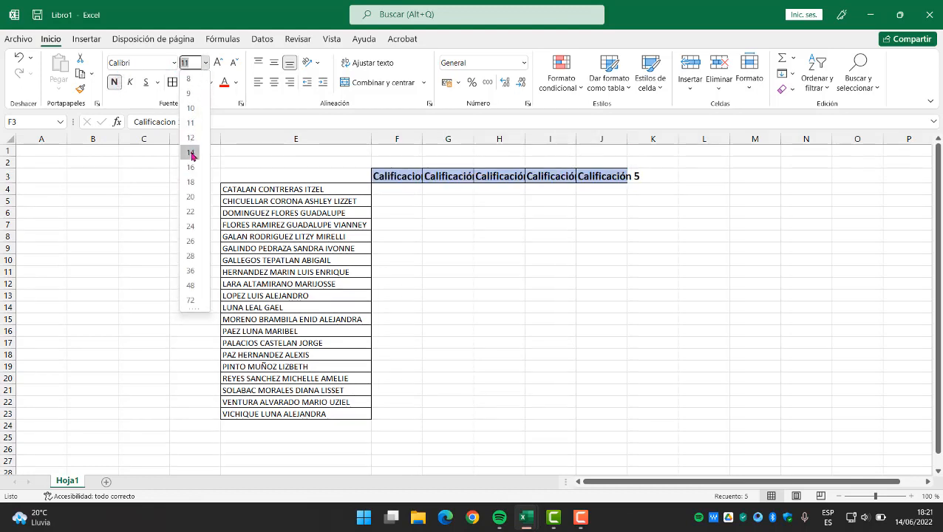
pyautogui.click(191, 154)
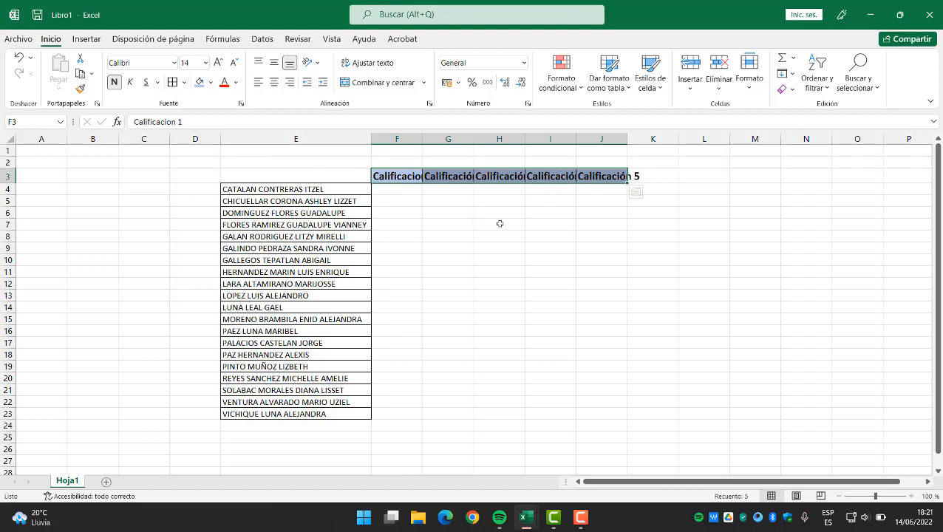
# Autofit the widths of columns F through J to their grade headings.
pyautogui.click(417, 196)
pyautogui.click(410, 178)
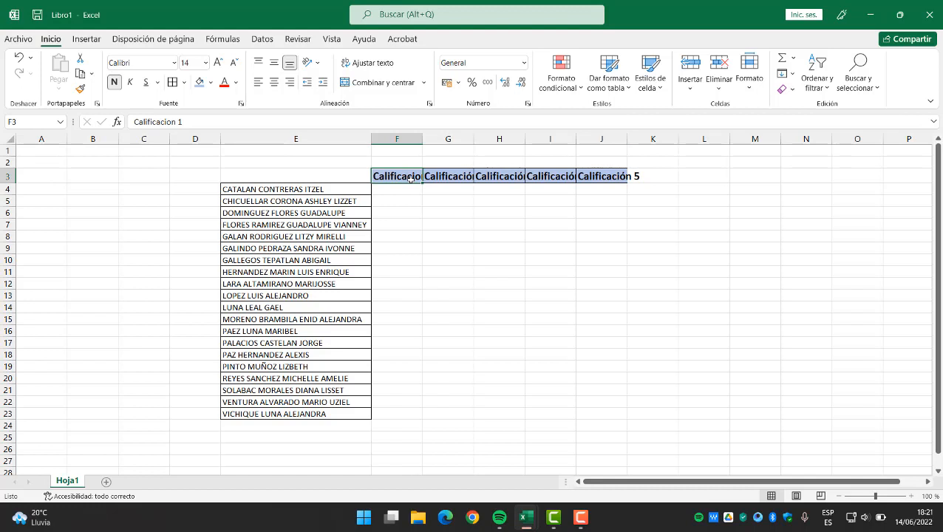
pyautogui.click(440, 218)
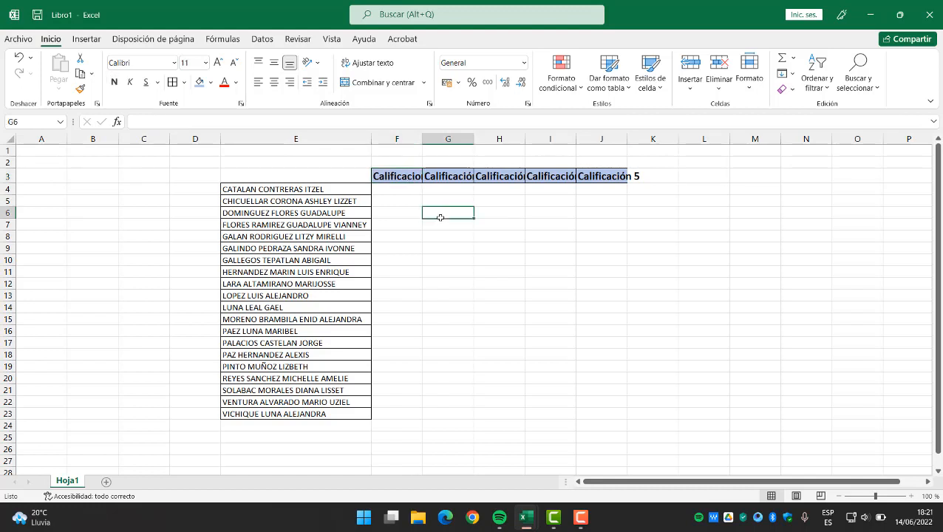
pyautogui.click(404, 178)
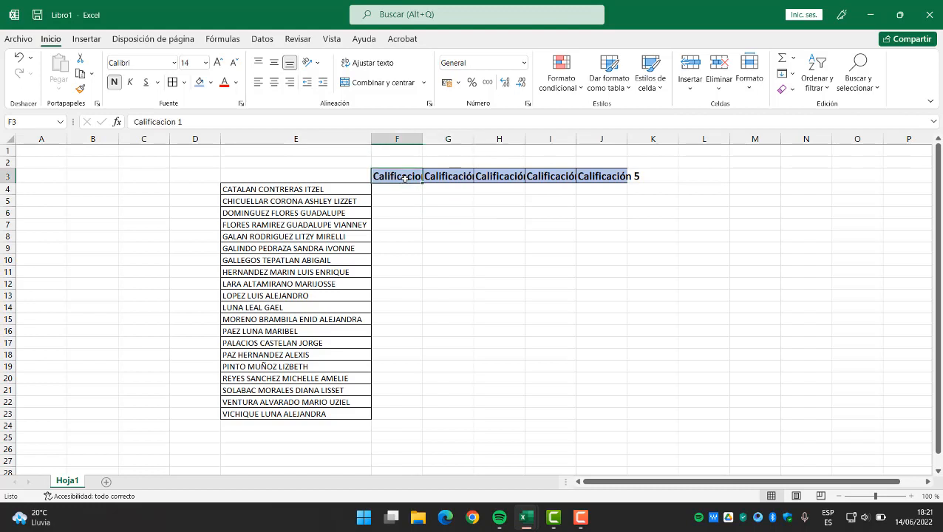
pyautogui.doubleClick(422, 139)
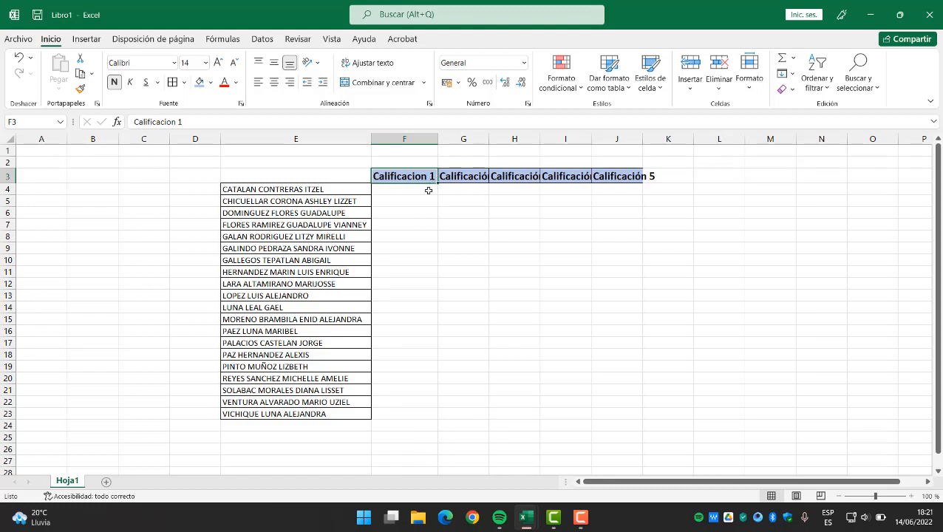
pyautogui.click(431, 188)
pyautogui.click(427, 178)
pyautogui.click(460, 179)
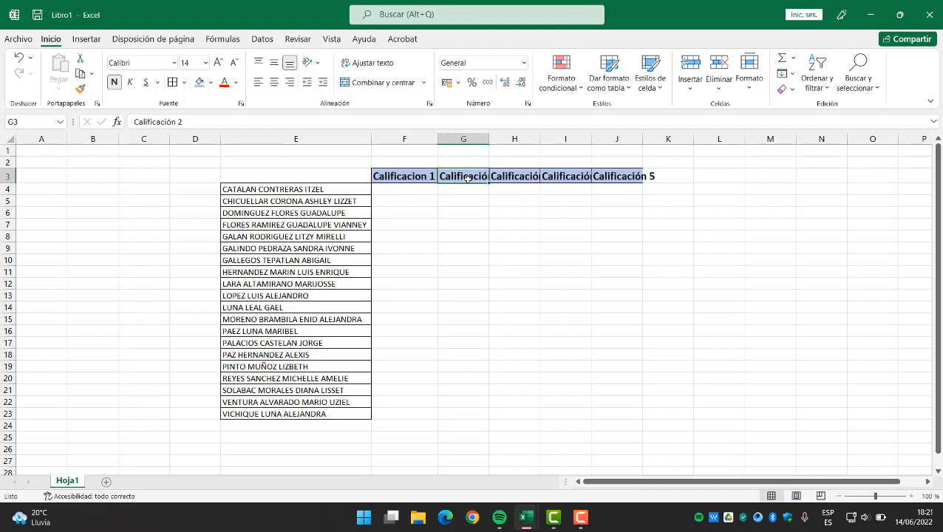
pyautogui.doubleClick(489, 139)
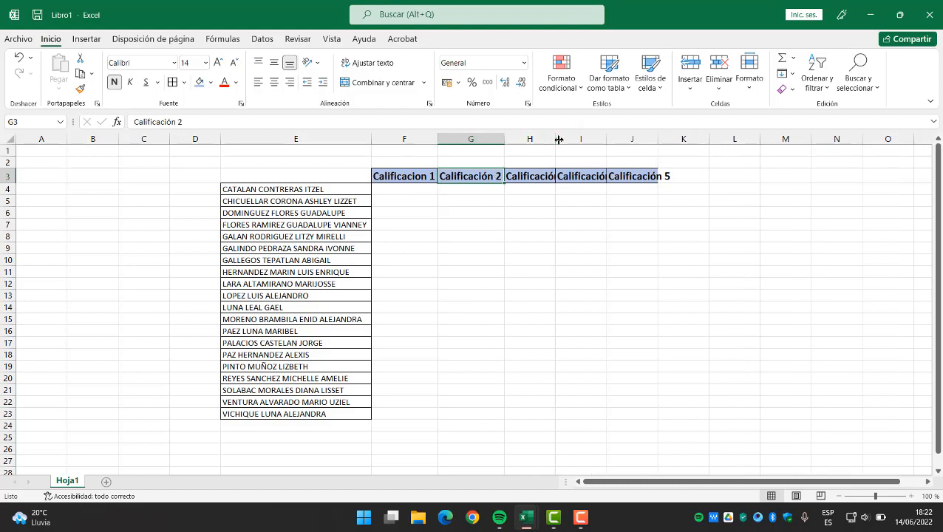
pyautogui.doubleClick(556, 139)
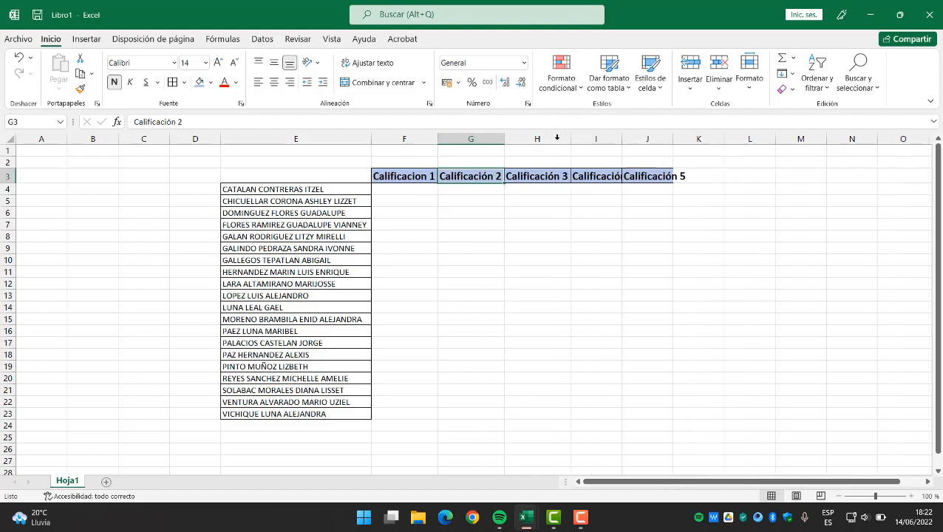
pyautogui.doubleClick(622, 139)
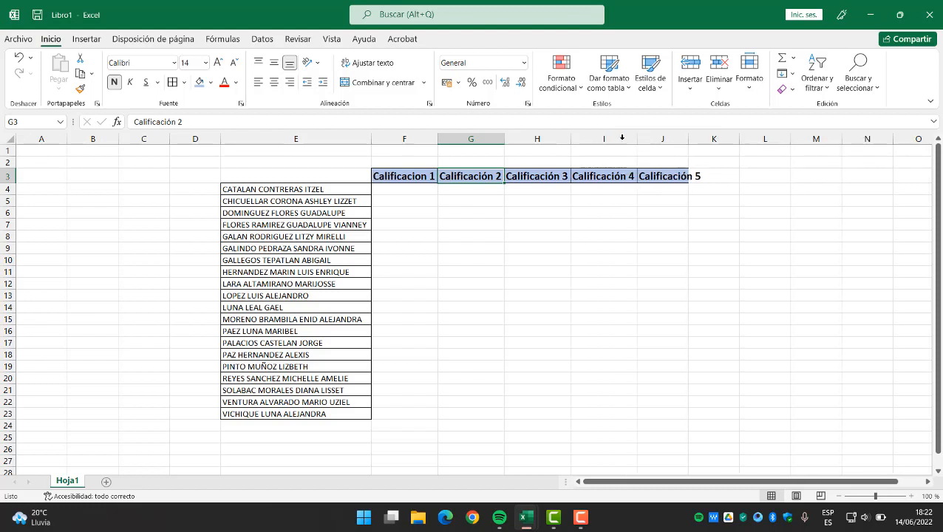
pyautogui.doubleClick(692, 139)
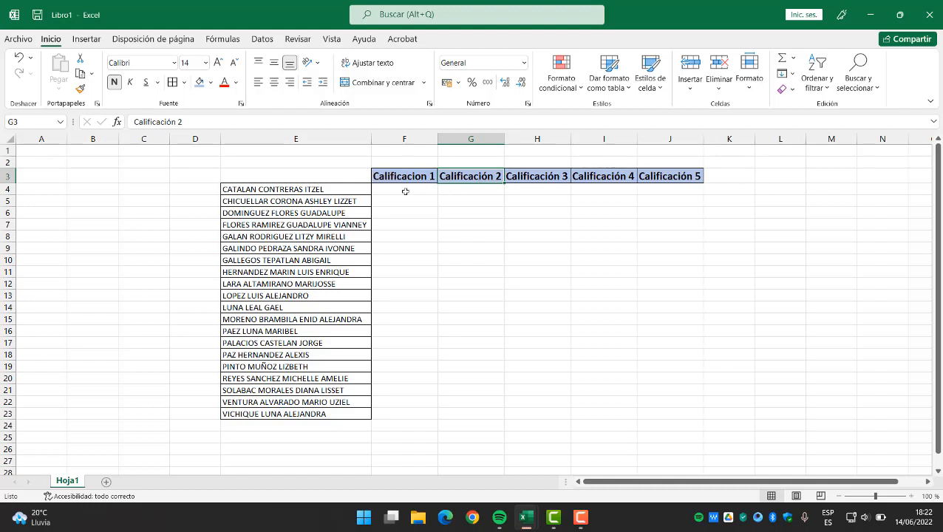
# Enter the grades 9, 8, 5, 4 and 10 for the first student in cells F4 to J4.
pyautogui.click(494, 210)
pyautogui.click(427, 191)
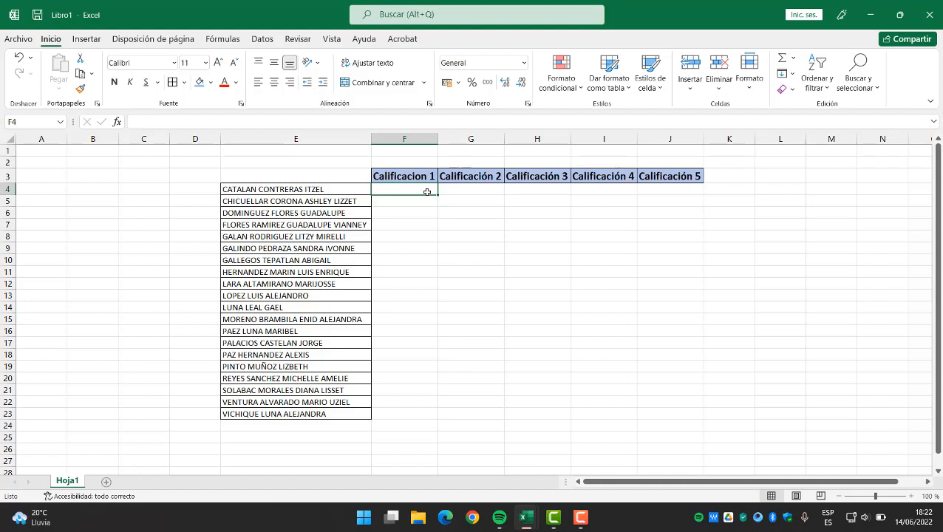
pyautogui.write('9')
pyautogui.press('Tab')
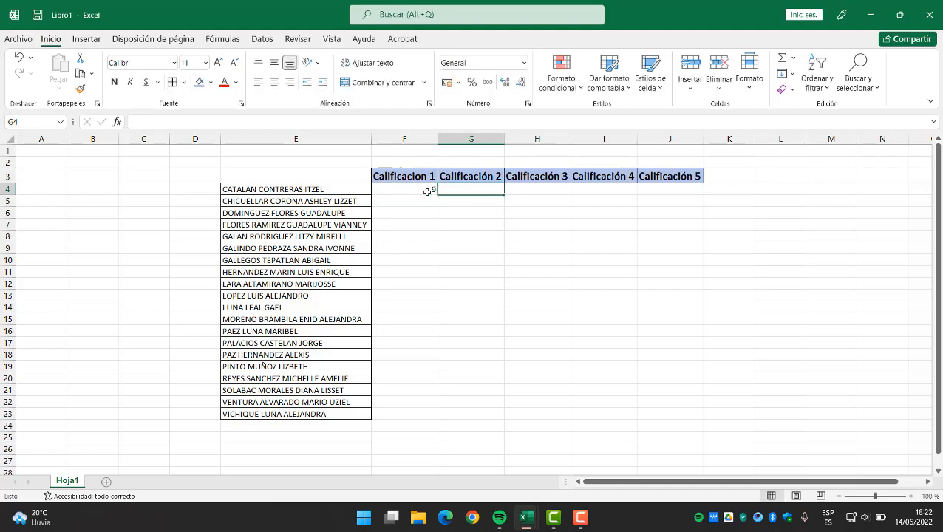
pyautogui.write('8')
pyautogui.press('Tab')
pyautogui.write('5')
pyautogui.press('Tab')
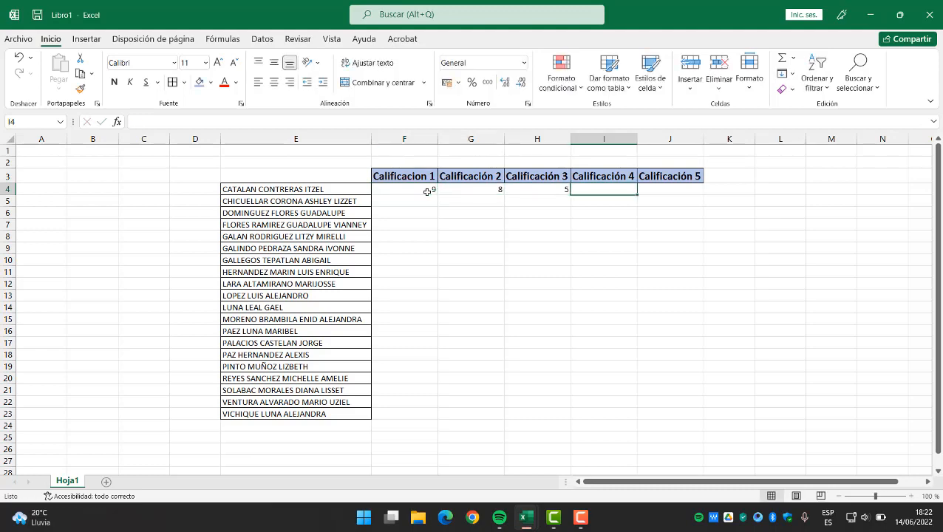
pyautogui.write('4')
pyautogui.press('Tab')
pyautogui.write('10')
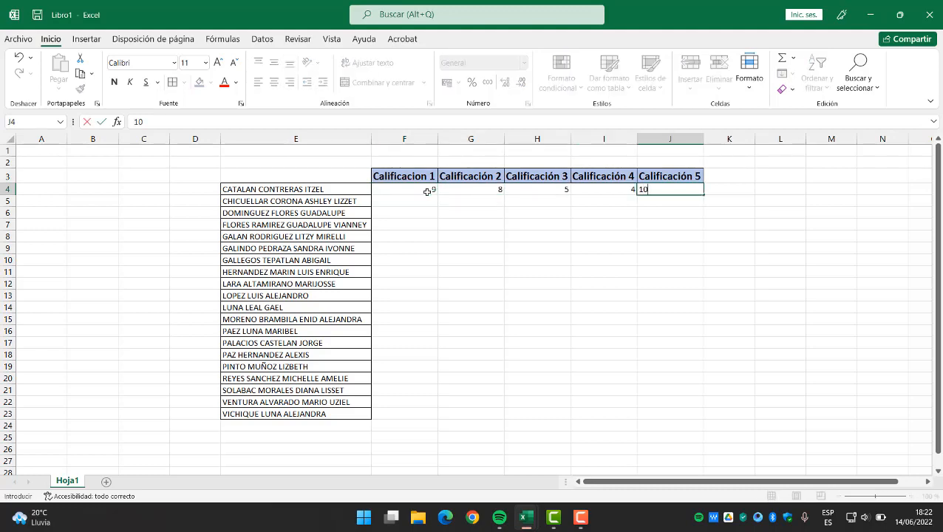
# Enter the grades 2, 8, 9, 10 and 10 for the second student in cells F5 to J5.
pyautogui.click(428, 204)
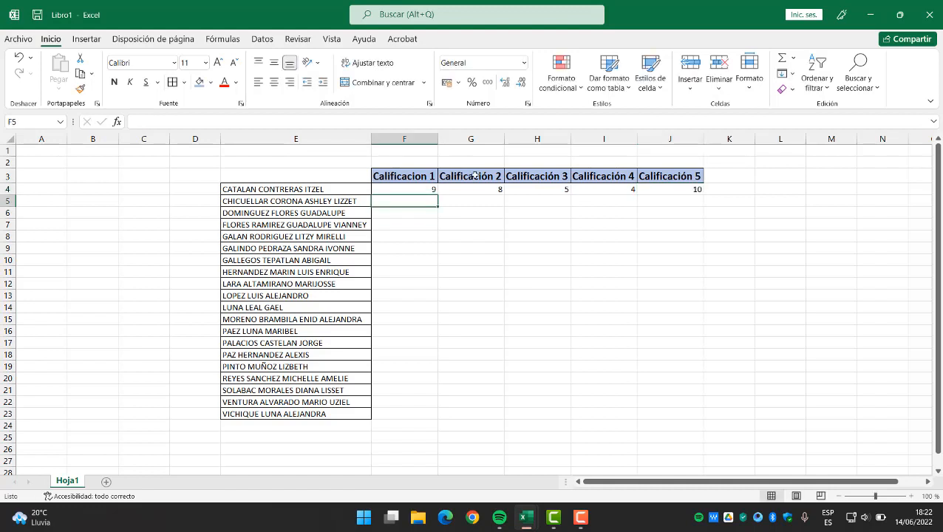
pyautogui.write('2')
pyautogui.press('Tab')
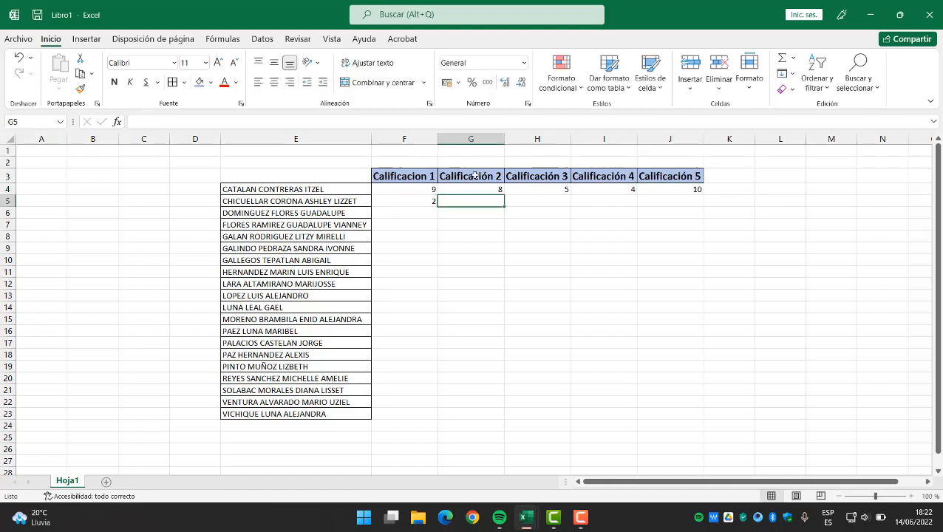
pyautogui.write('8')
pyautogui.press('Tab')
pyautogui.write('9')
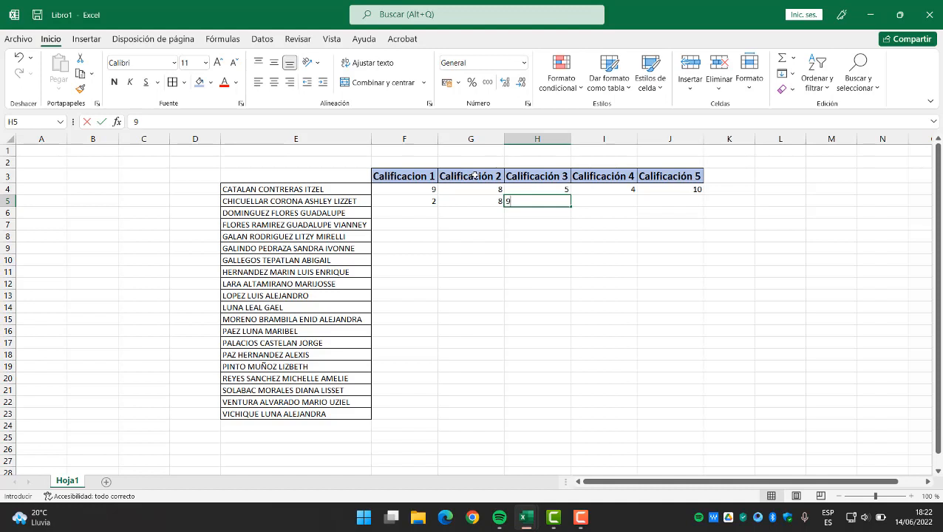
pyautogui.press('Tab')
pyautogui.write('10')
pyautogui.press('Tab')
pyautogui.write('10')
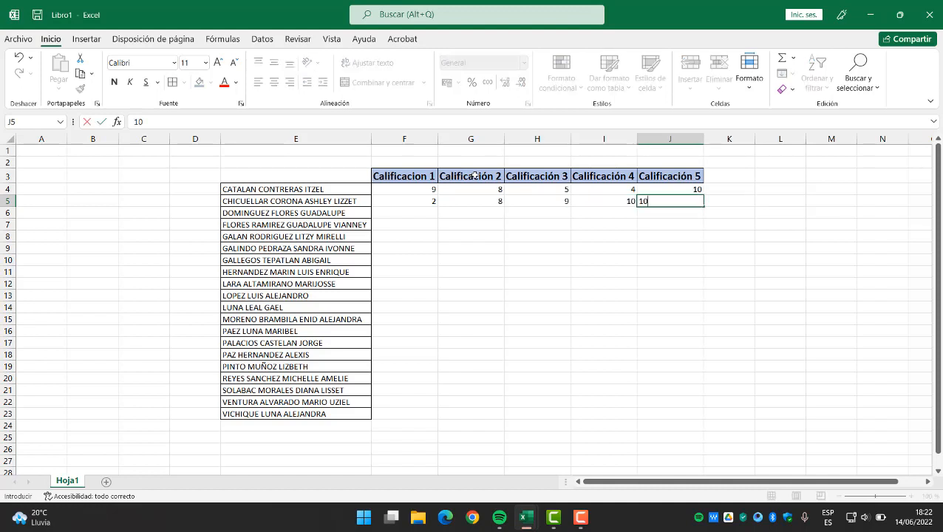
# Enter the grades 5, 6, 3, 4 and 8 for the third student in cells F6 to J6.
pyautogui.click(427, 214)
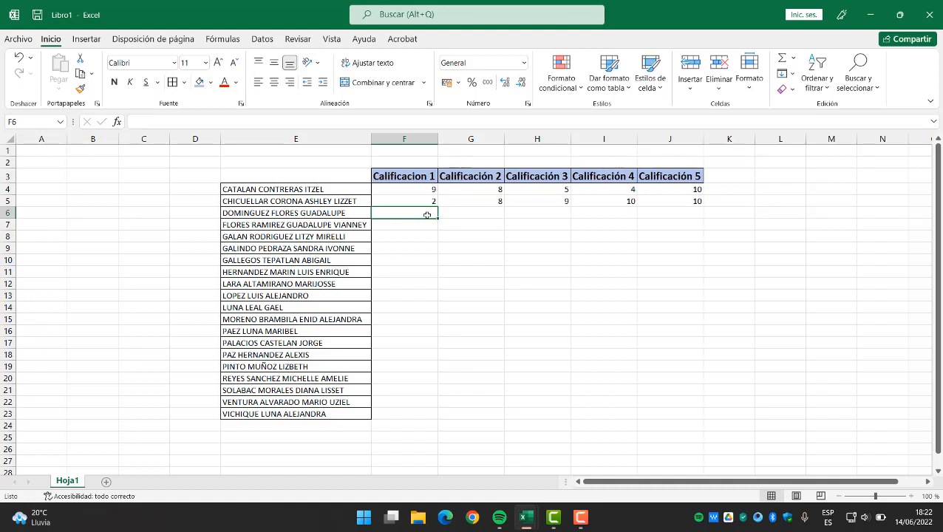
pyautogui.write('5')
pyautogui.press('Tab')
pyautogui.write('6')
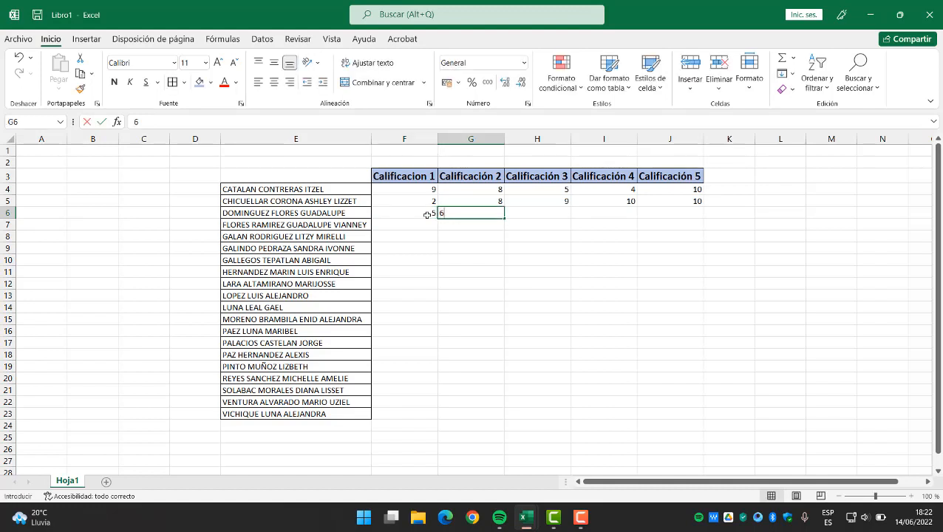
pyautogui.press('Tab')
pyautogui.write('3')
pyautogui.press('Tab')
pyautogui.write('4')
pyautogui.press('Tab')
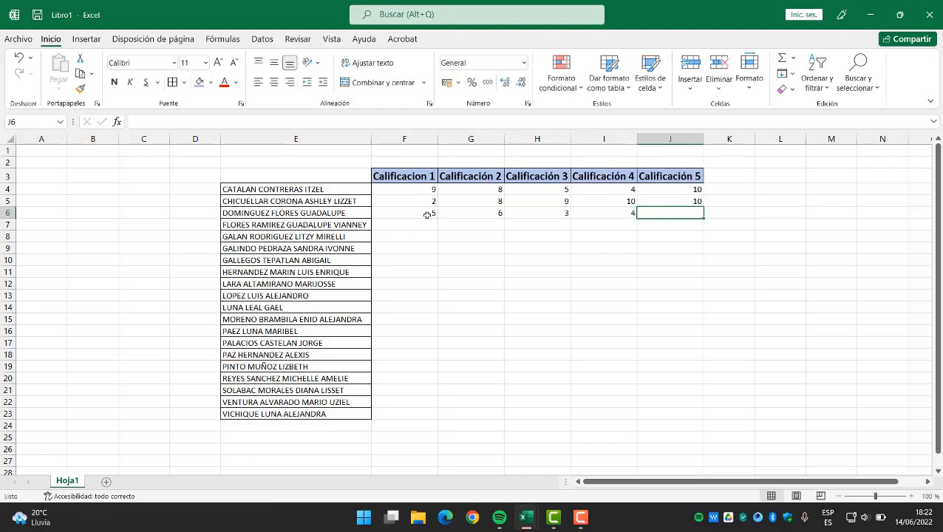
pyautogui.write('8')
pyautogui.press('Tab')
pyautogui.write('7')
pyautogui.press('Down')
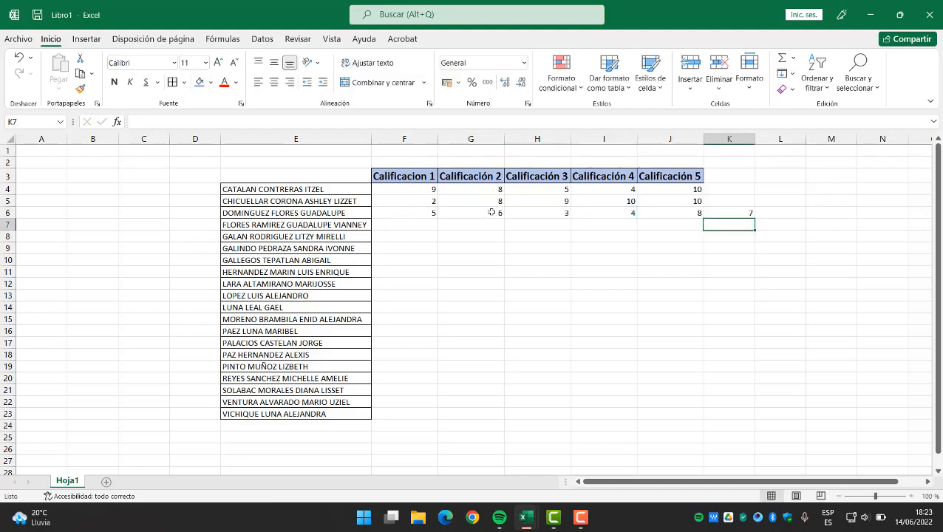
pyautogui.click(720, 214)
pyautogui.press('Delete')
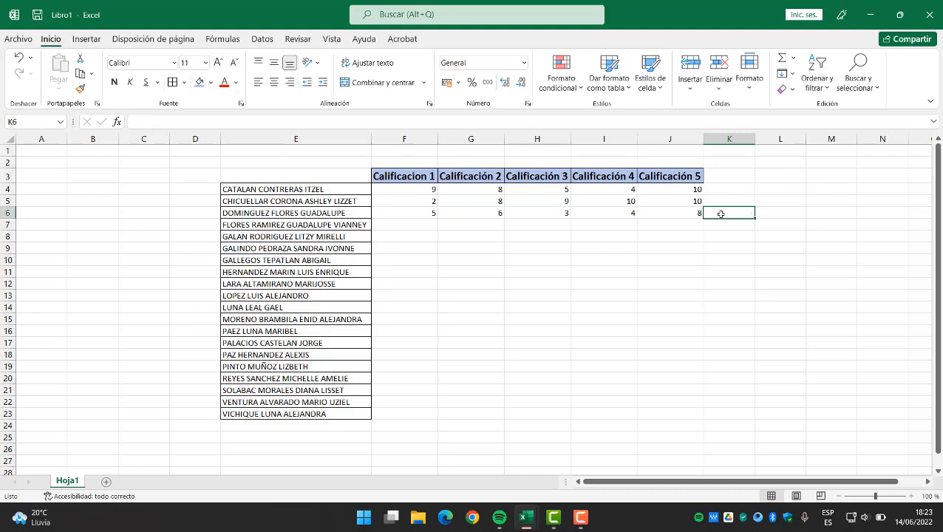
# Enter the grades 5, 6, 7, 8 and 9 for the fourth student in cells F7 to J7.
pyautogui.click(411, 224)
pyautogui.write('5')
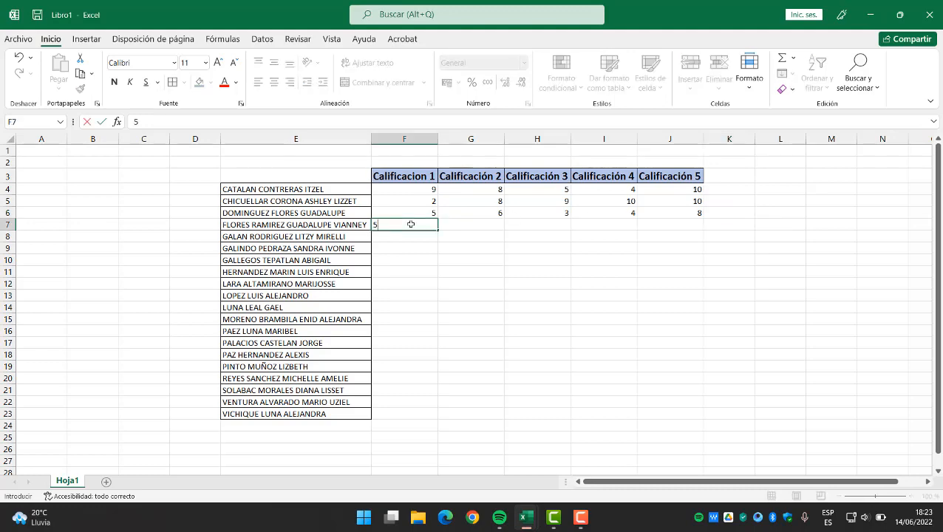
pyautogui.press('Tab')
pyautogui.write('6')
pyautogui.press('Tab')
pyautogui.write('7')
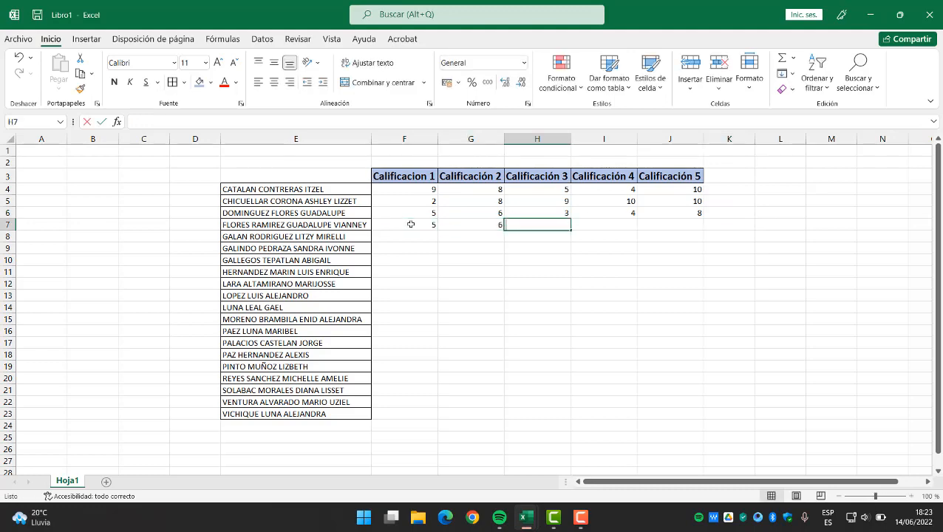
pyautogui.press('Tab')
pyautogui.write('8')
pyautogui.press('Tab')
pyautogui.write('8')
pyautogui.write('9')
pyautogui.press('Down')
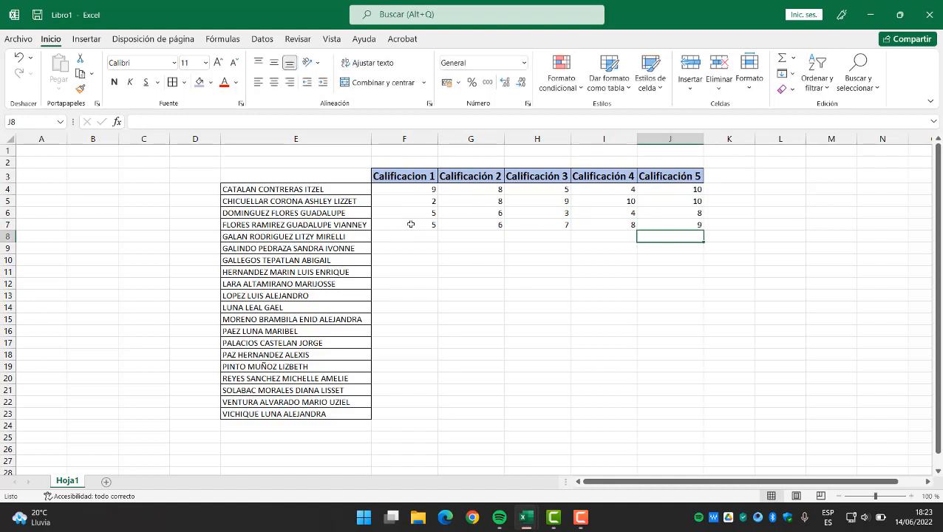
pyautogui.click(408, 236)
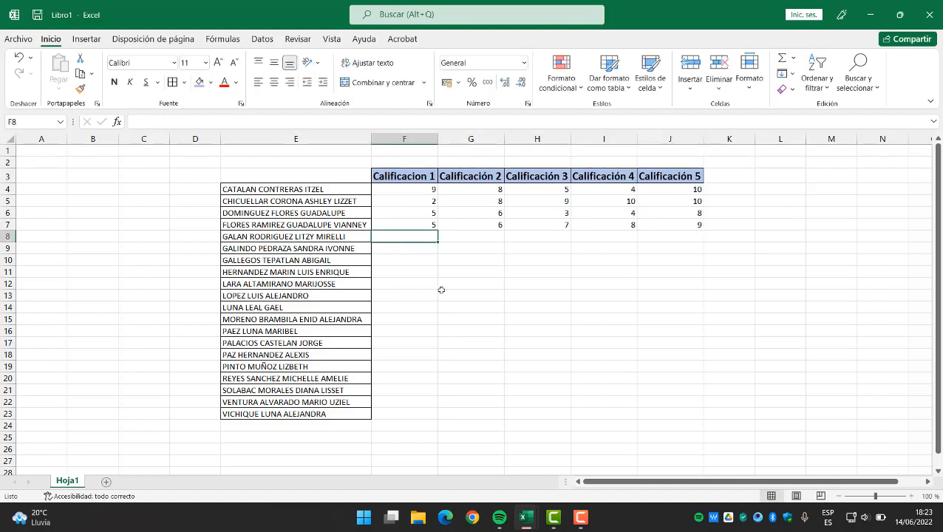
pyautogui.moveTo(566, 520)
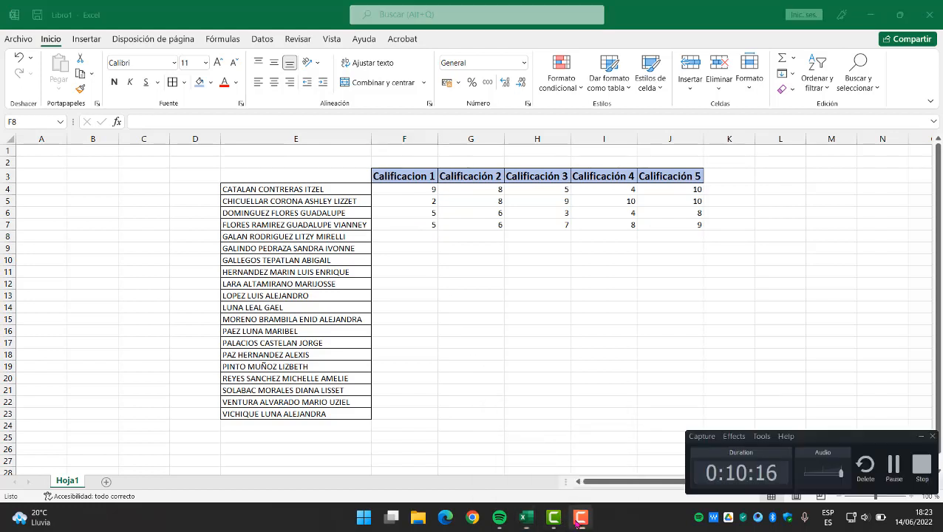
pyautogui.click(897, 469)
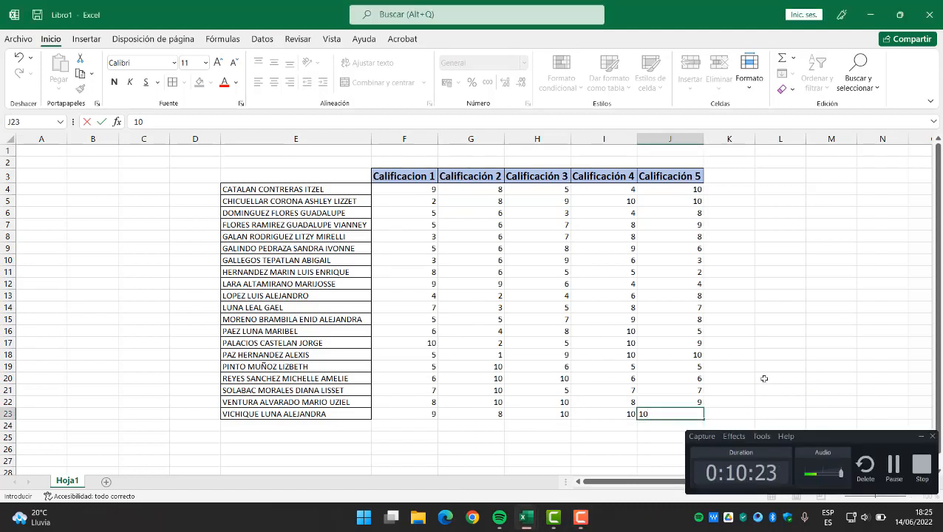
# Complete the last grade entry in J23 and give F4:J23 all borders and the fill Naranja, Énfasis 2, Claro 40%.
pyautogui.press('Return')
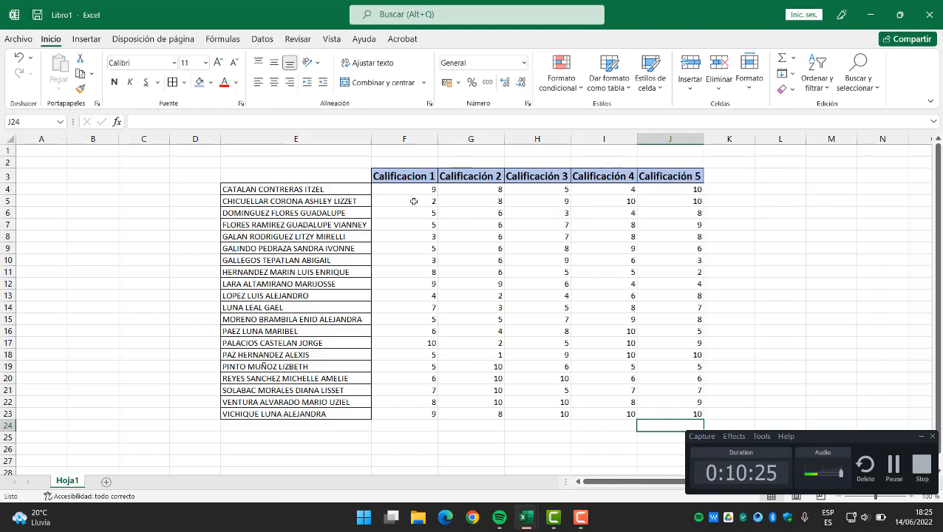
pyautogui.moveTo(407, 189); pyautogui.dragTo(691, 416)
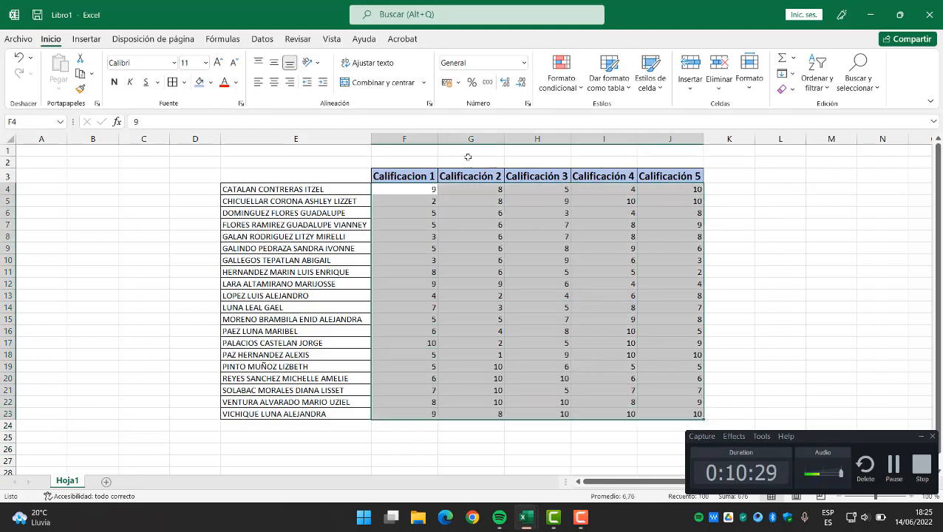
pyautogui.click(173, 84)
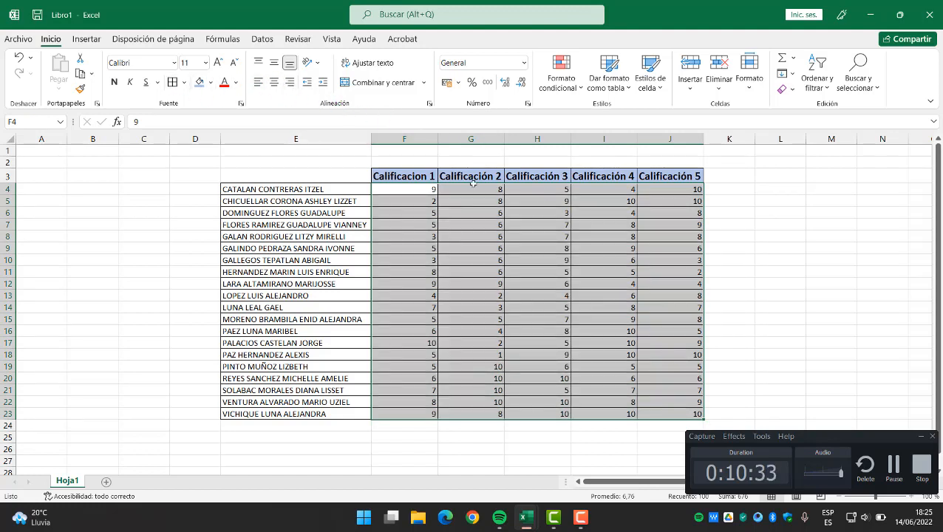
pyautogui.click(211, 83)
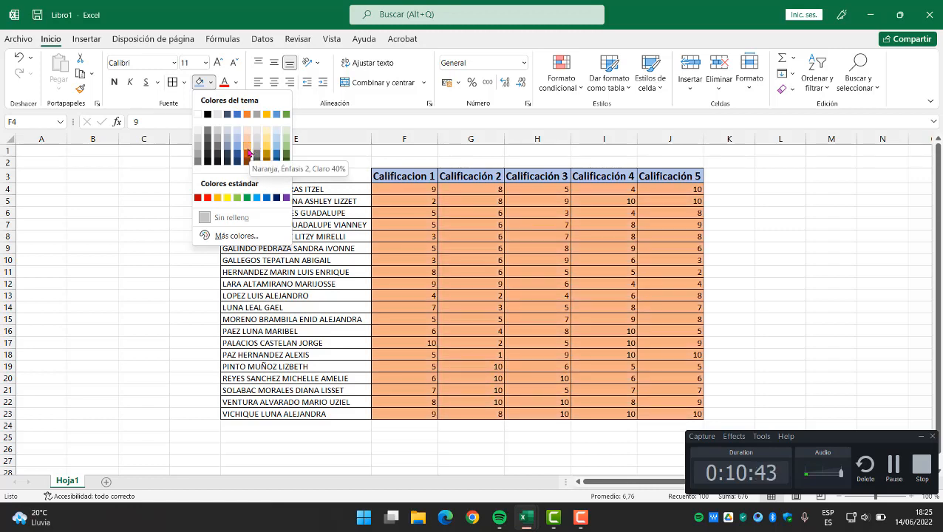
pyautogui.click(248, 153)
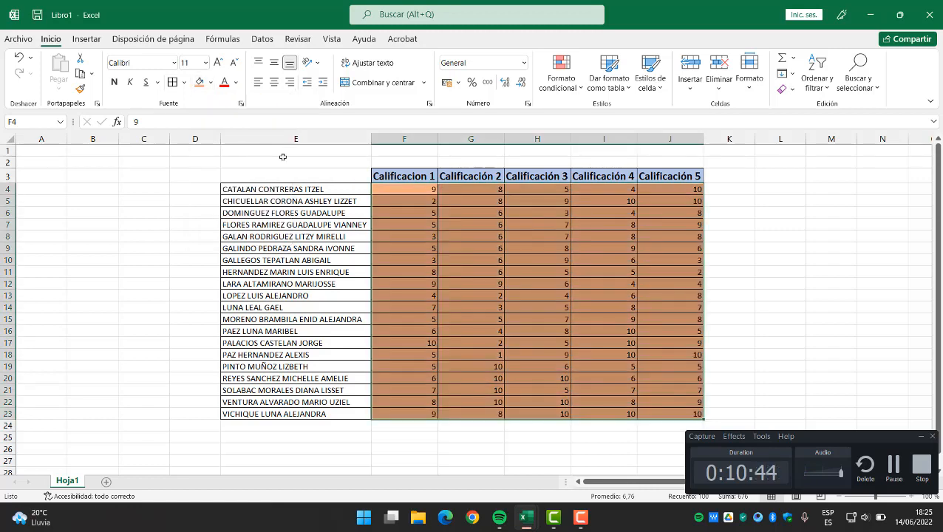
pyautogui.click(718, 233)
# Add the heading "Suma celda por celda" in K3 and autofit the width of column K.
pyautogui.click(721, 176)
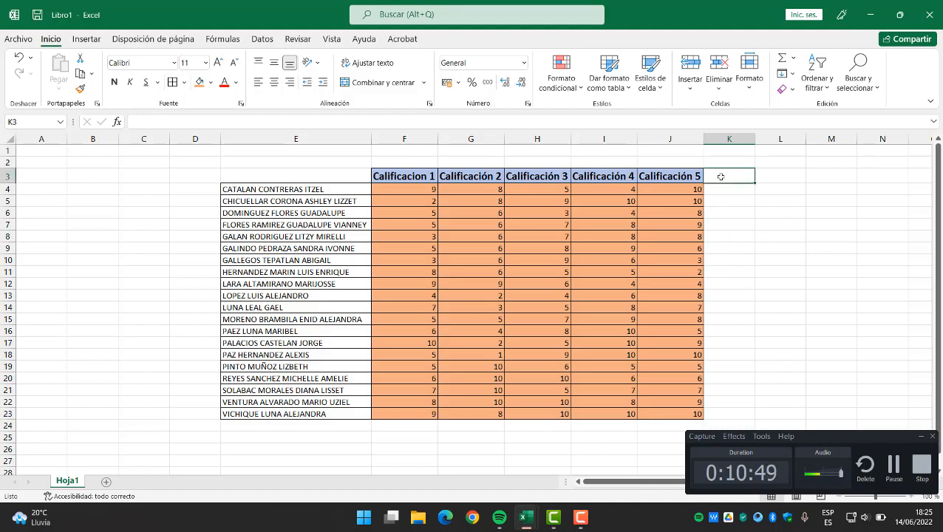
pyautogui.write('Suma')
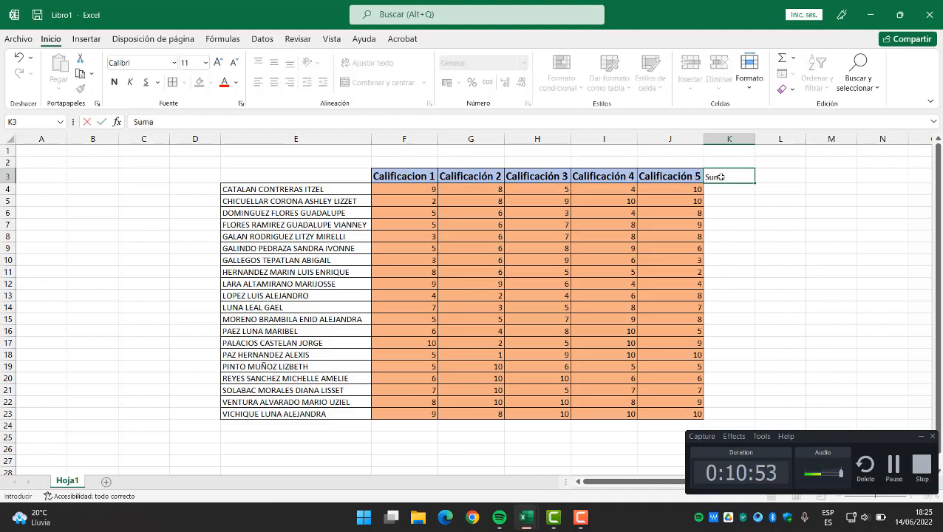
pyautogui.write(' celda po')
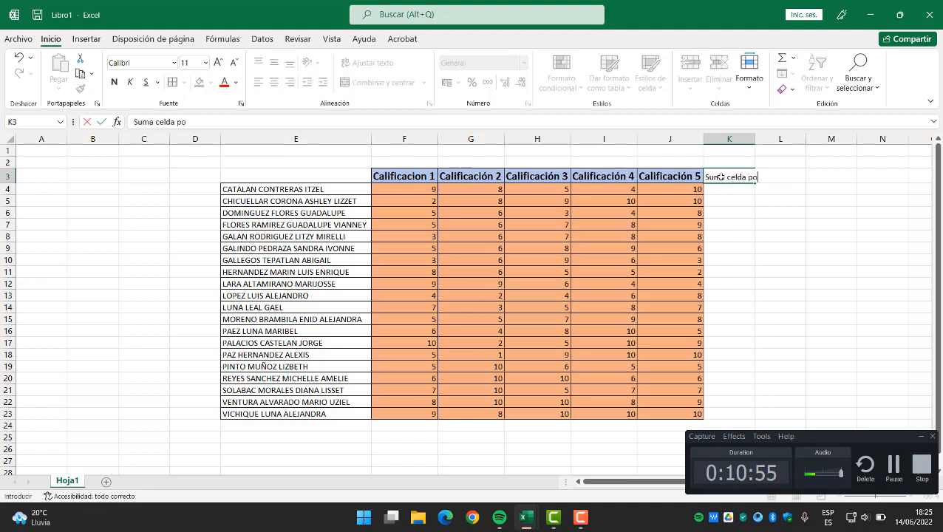
pyautogui.write('r celda')
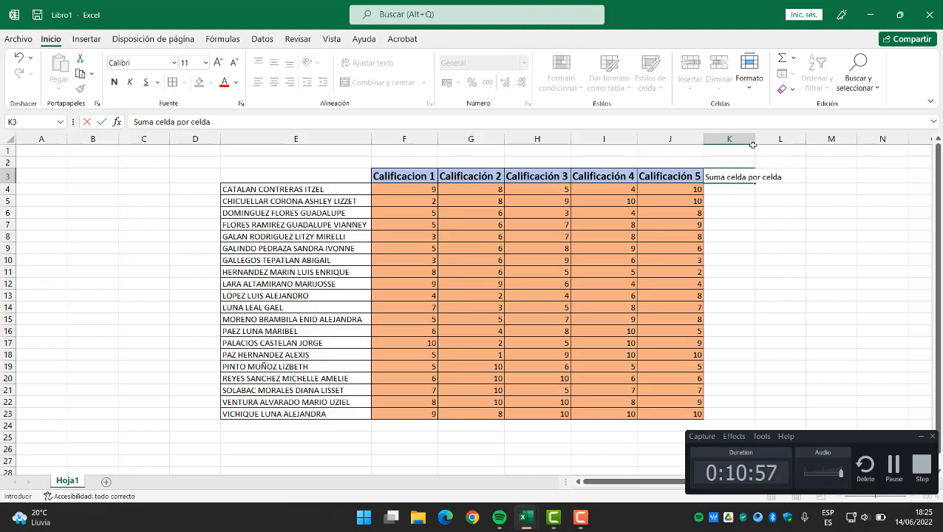
pyautogui.press('Return')
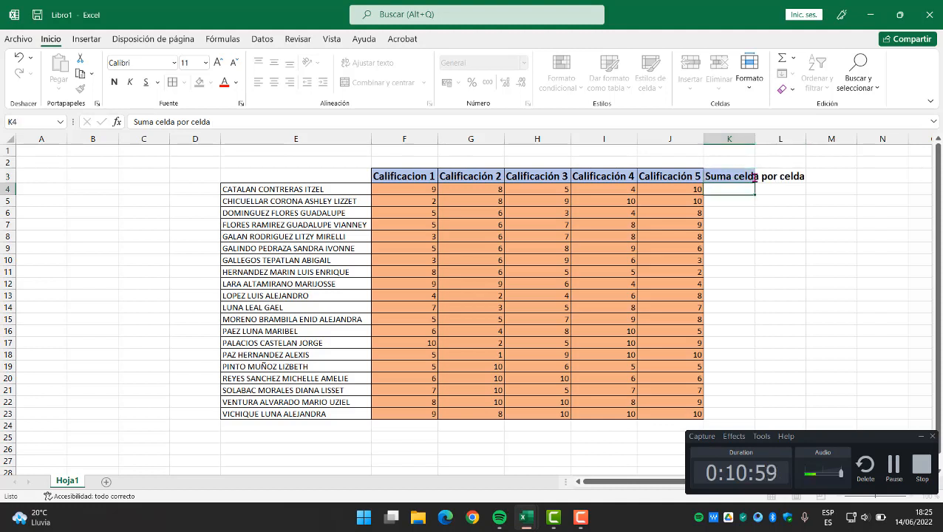
pyautogui.doubleClick(755, 138)
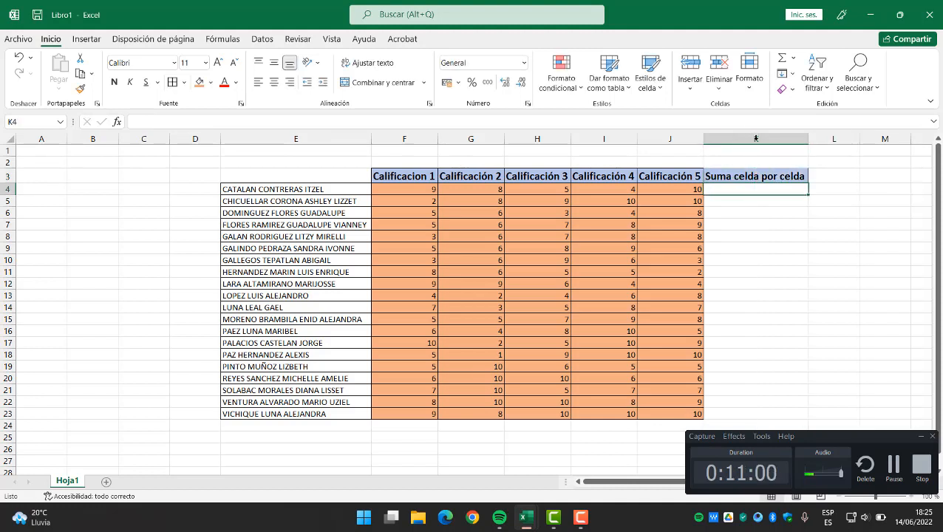
pyautogui.moveTo(895, 441); pyautogui.dragTo(172, 183)
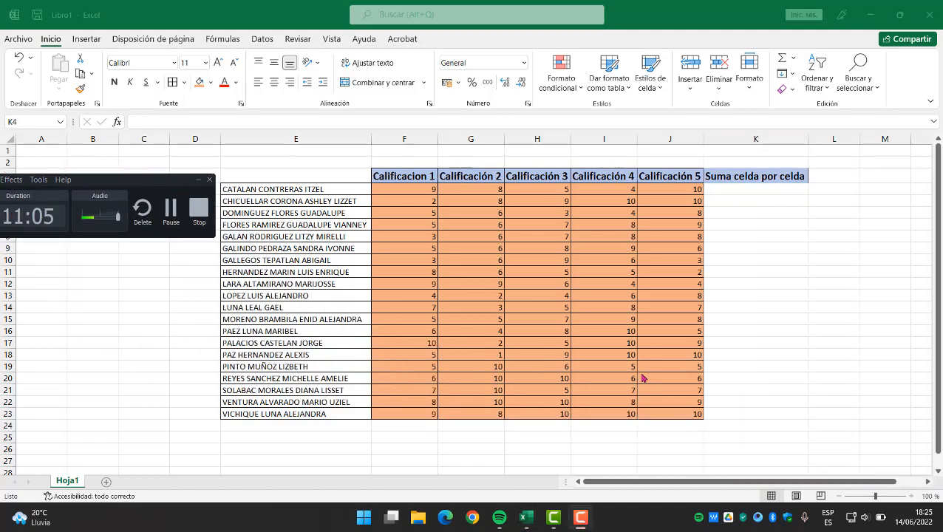
pyautogui.click(928, 482)
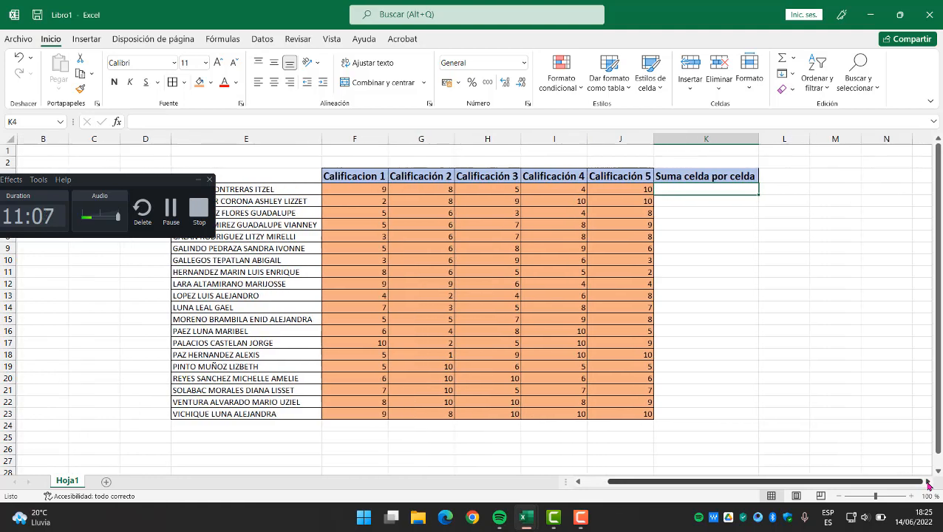
pyautogui.click(928, 482)
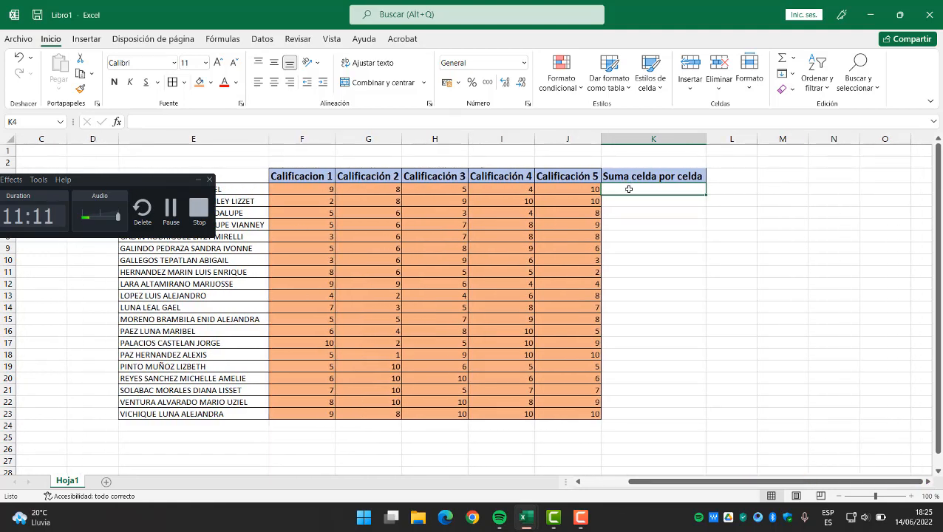
pyautogui.write('=')
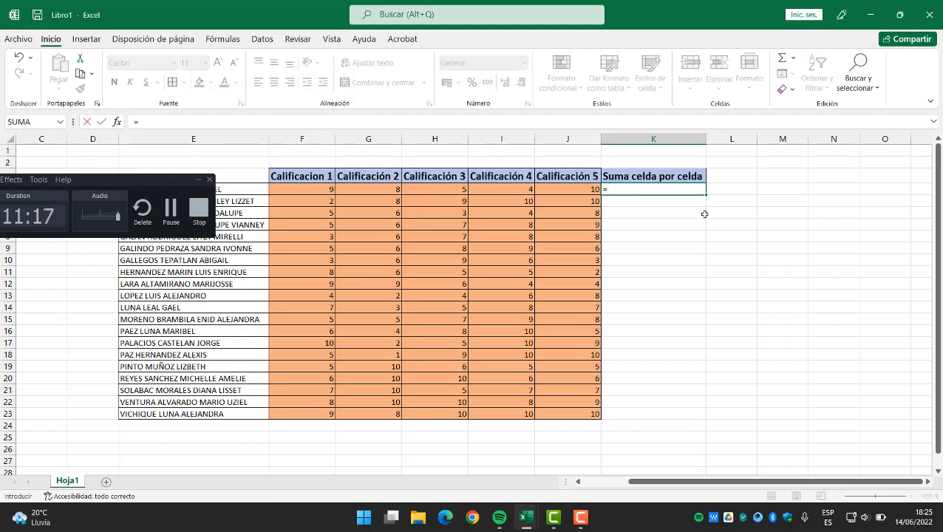
pyautogui.press('Escape')
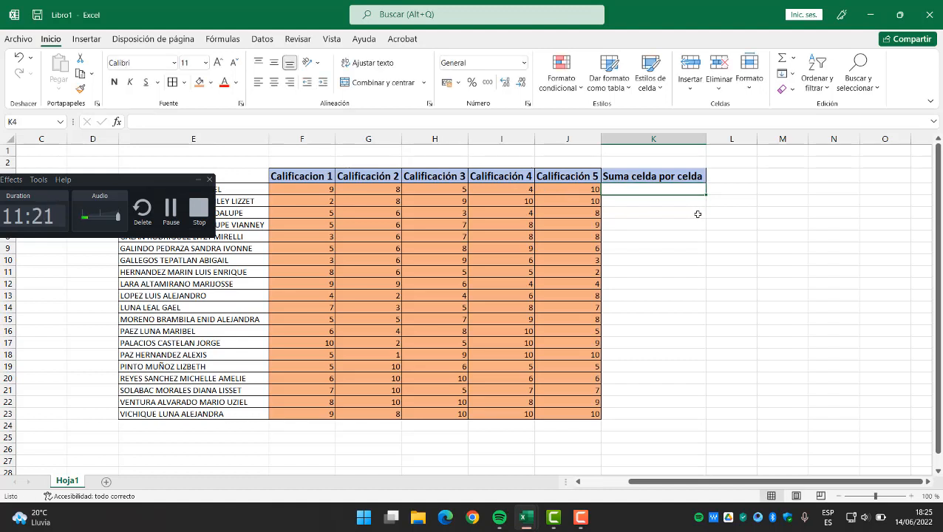
pyautogui.moveTo(114, 185); pyautogui.dragTo(120, 427)
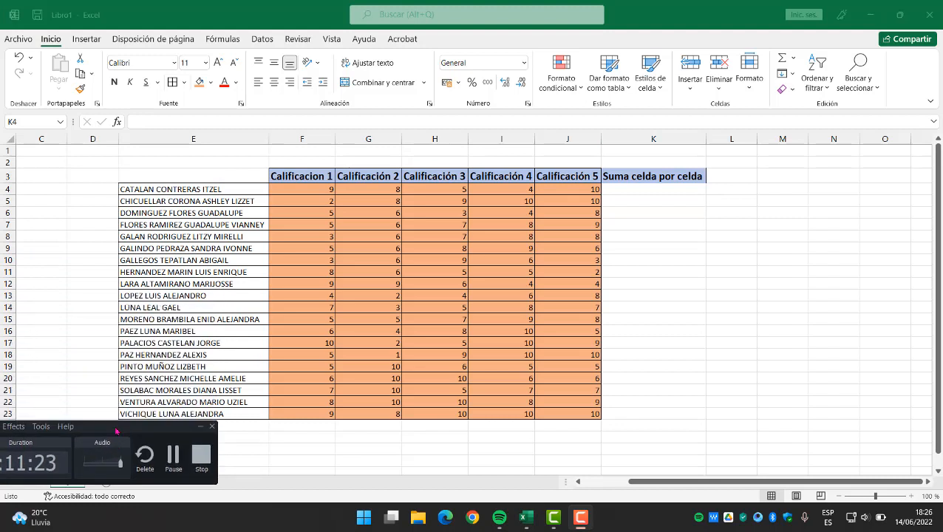
# Enter the formula =F4+G4+H4+I4+J4 in K4 to add the first student's five grades cell by cell.
pyautogui.click(632, 190)
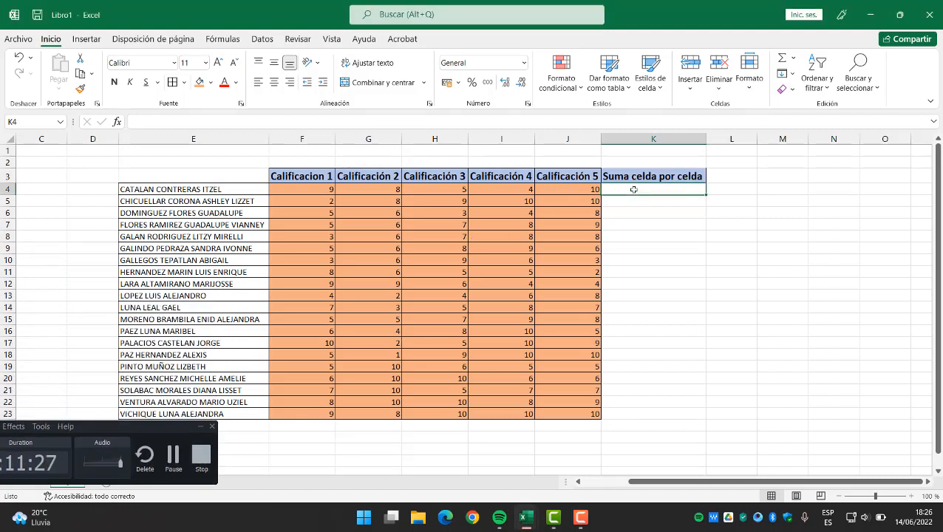
pyautogui.write('=')
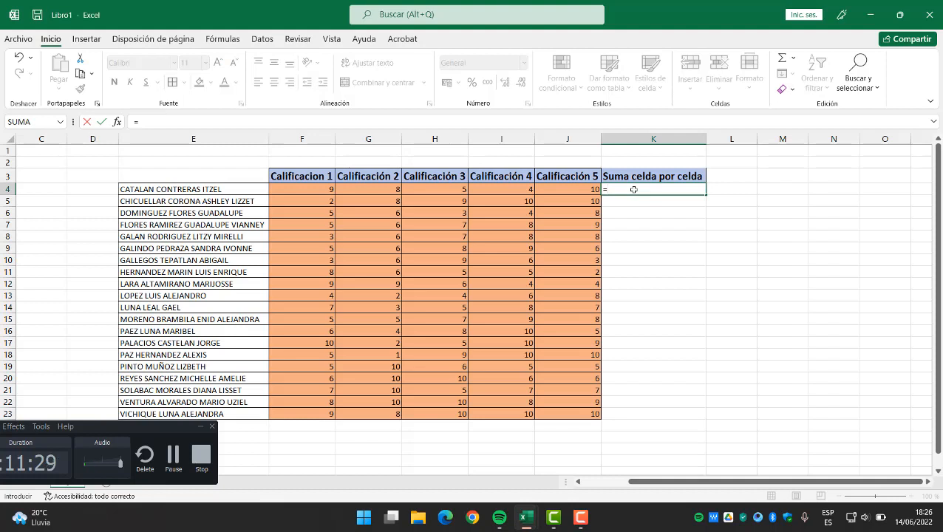
pyautogui.click(290, 188)
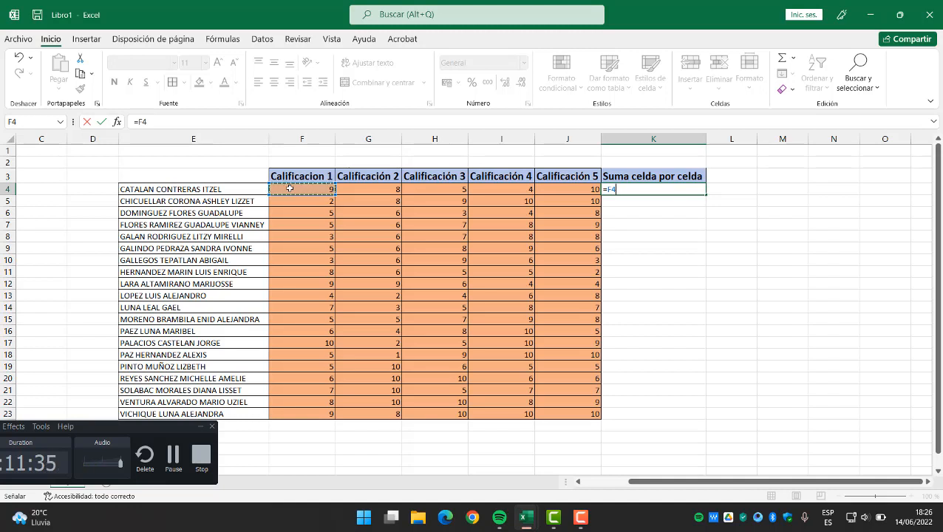
pyautogui.write('+')
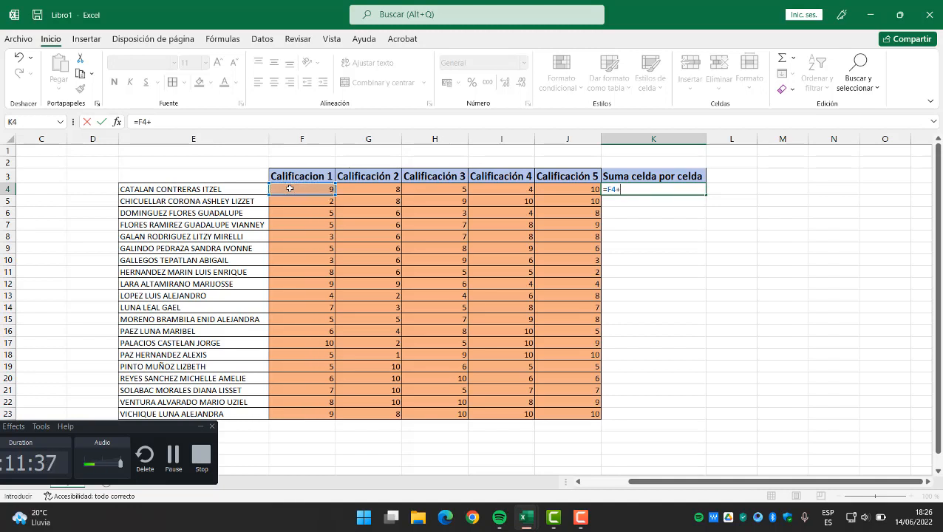
pyautogui.click(365, 190)
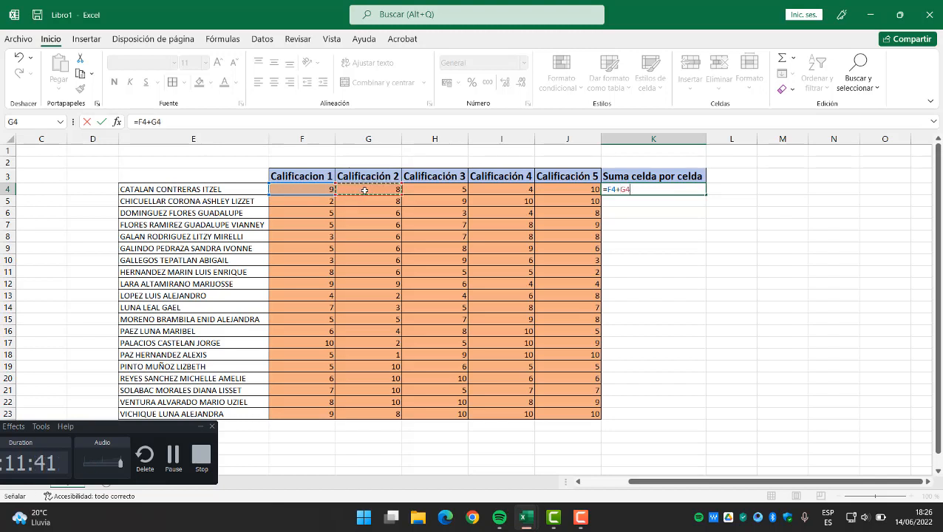
pyautogui.write('+')
pyautogui.click(433, 189)
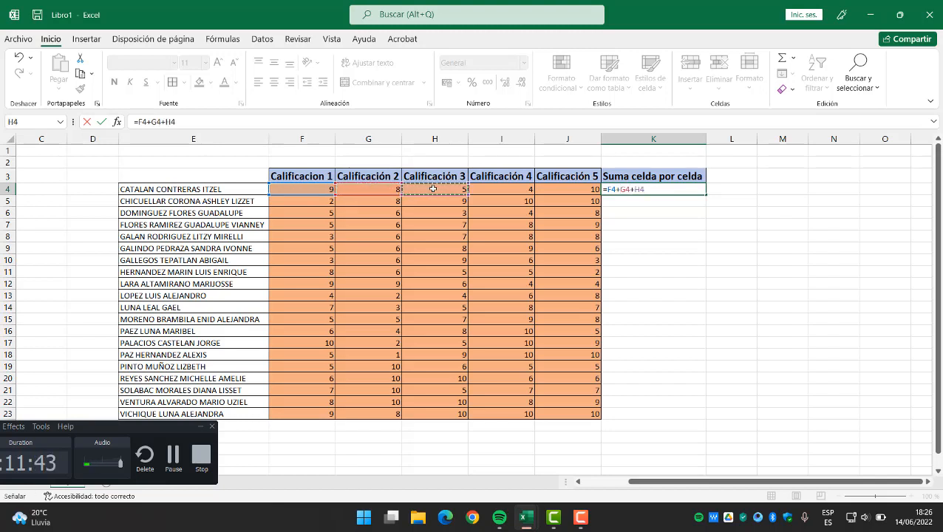
pyautogui.write('+')
pyautogui.click(498, 189)
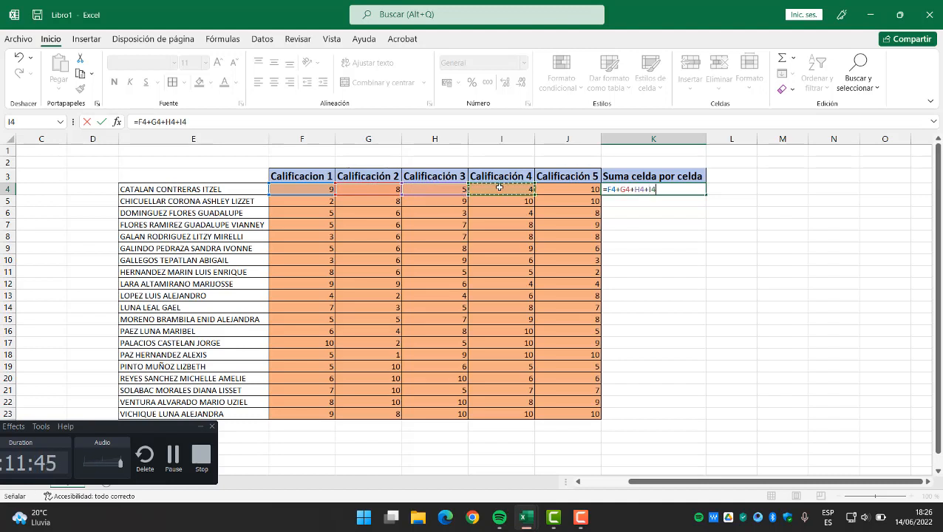
pyautogui.write('+')
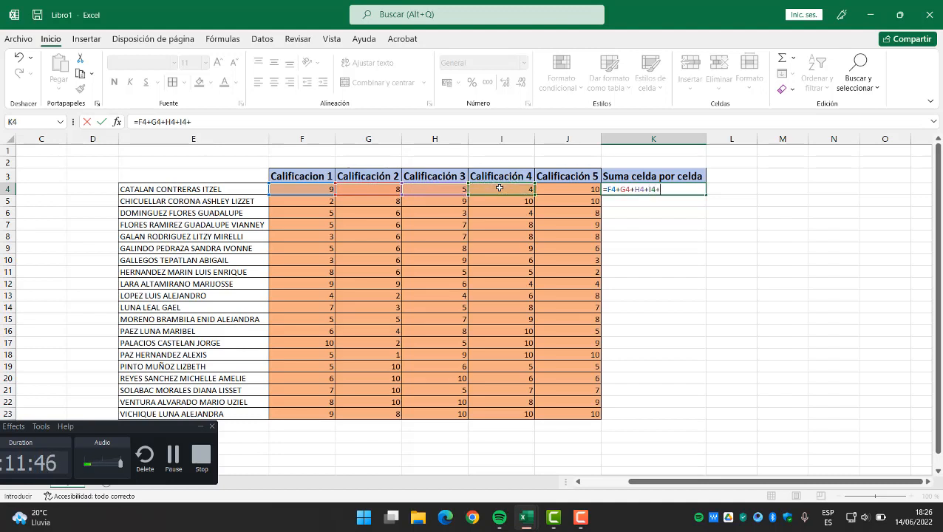
pyautogui.click(558, 192)
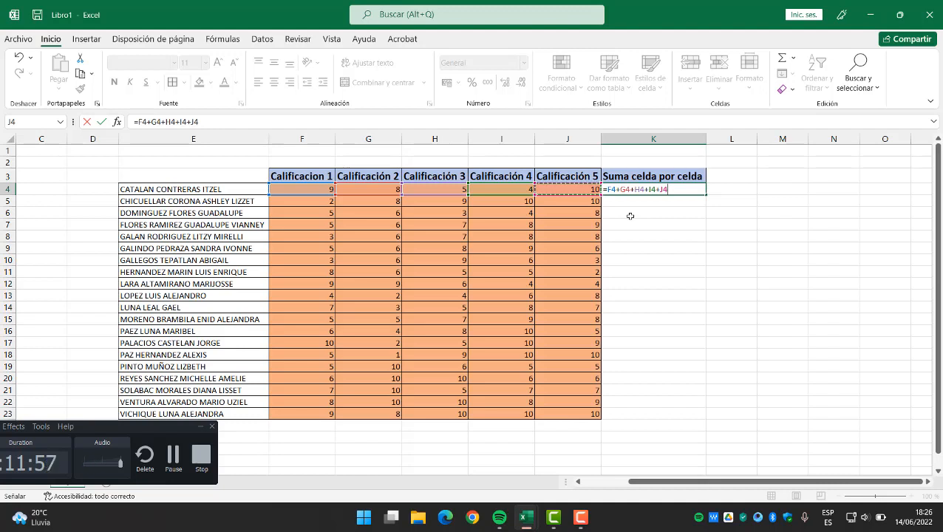
pyautogui.press('Return')
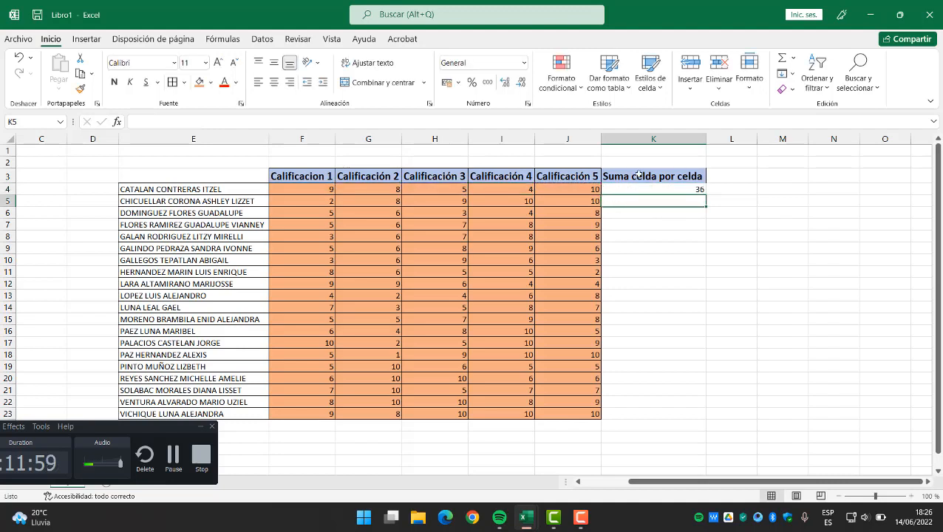
# Add the heading "Suma por formula" in L3 and autofit the width of column L.
pyautogui.click(636, 189)
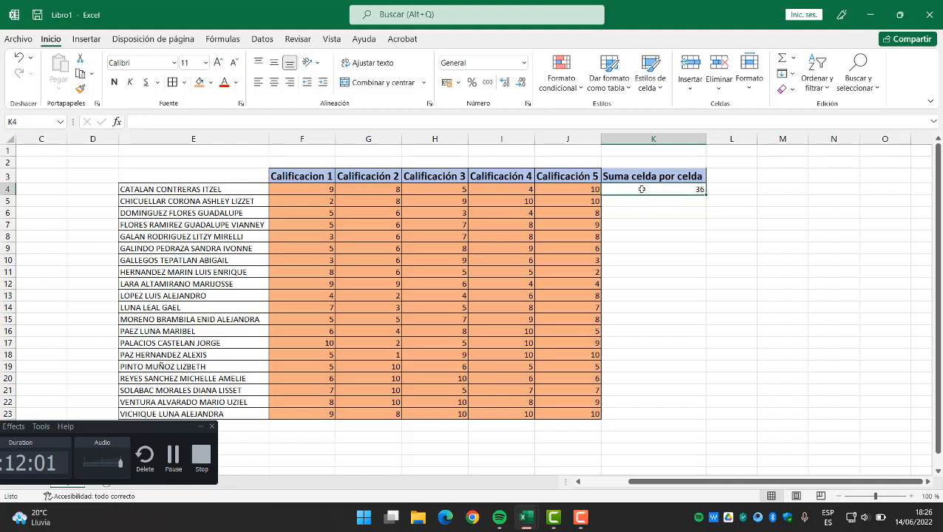
pyautogui.click(644, 179)
pyautogui.click(648, 189)
pyautogui.click(727, 178)
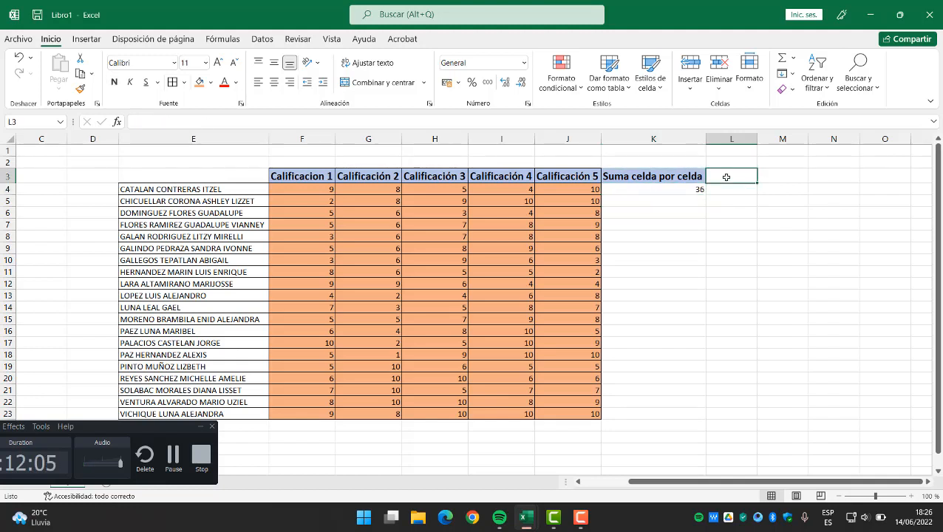
pyautogui.write('Suma por for')
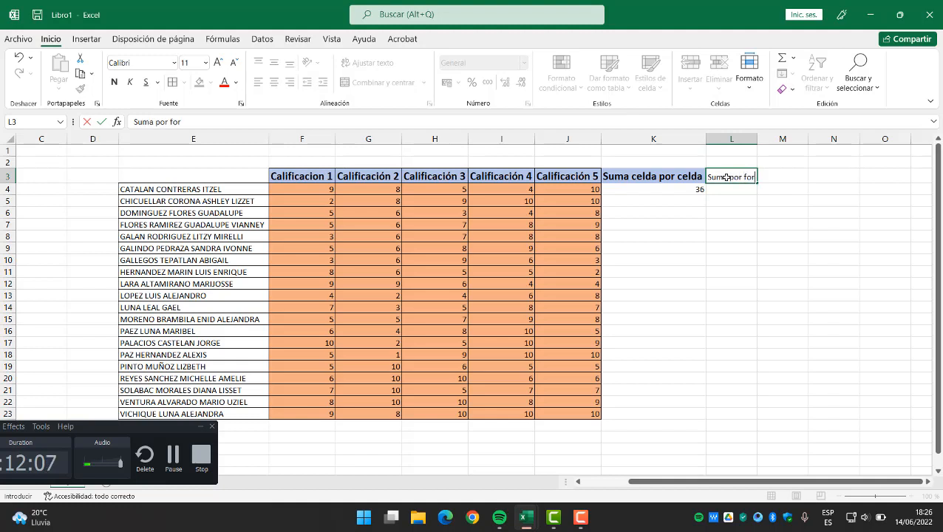
pyautogui.write('miula')
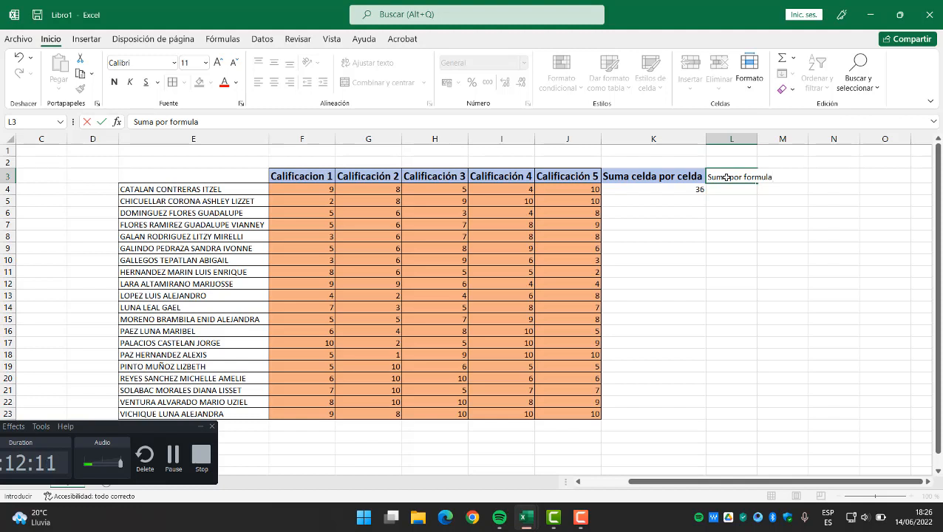
pyautogui.press('Return')
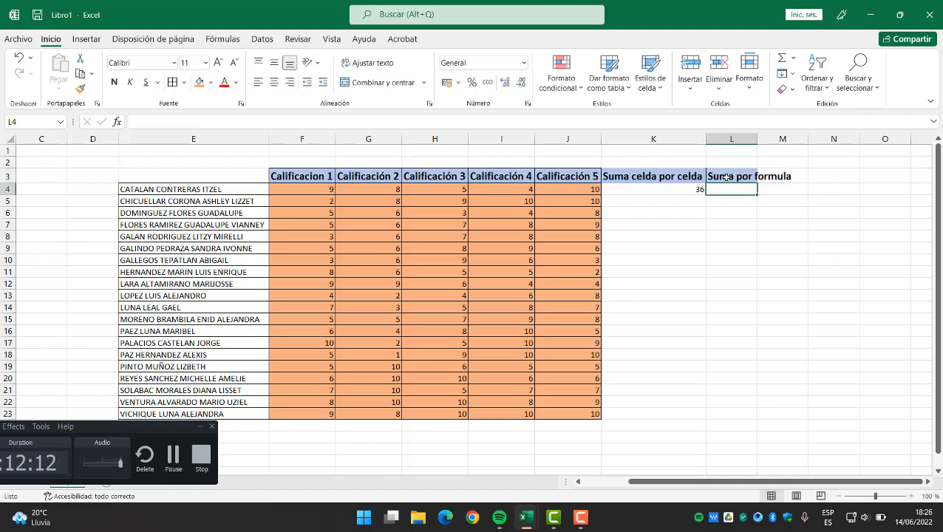
pyautogui.doubleClick(757, 139)
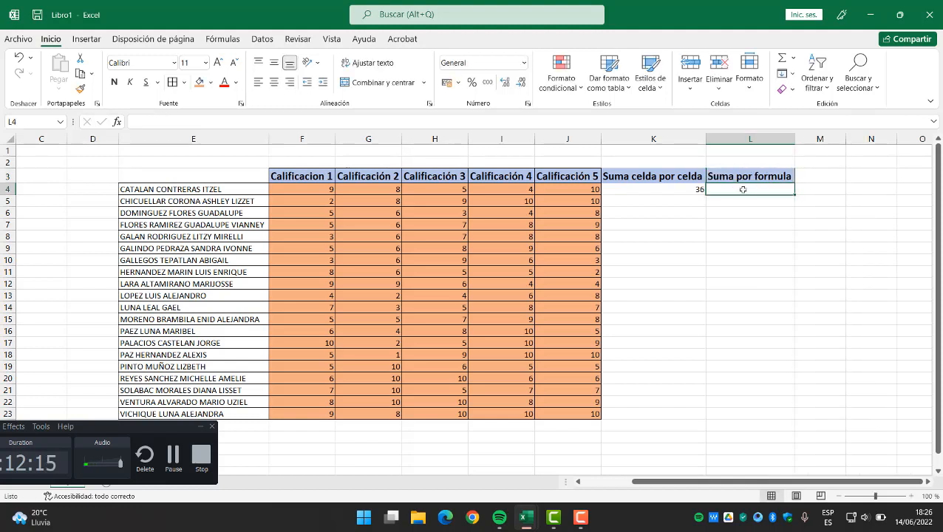
# Center the cell-by-cell sum in K4 horizontally.
pyautogui.click(680, 193)
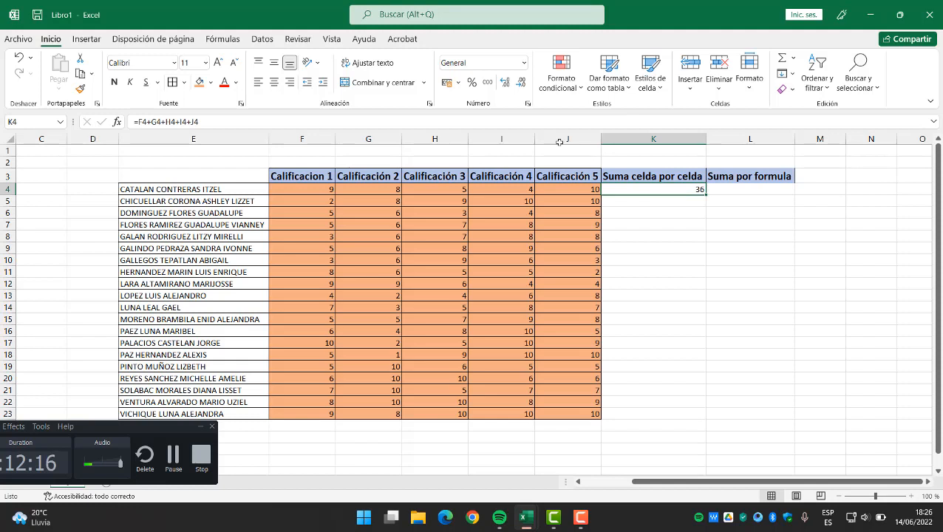
pyautogui.click(272, 83)
# Enter the formula =SUMA(F4:J4) in L4 for the first student and center the result horizontally.
pyautogui.click(741, 188)
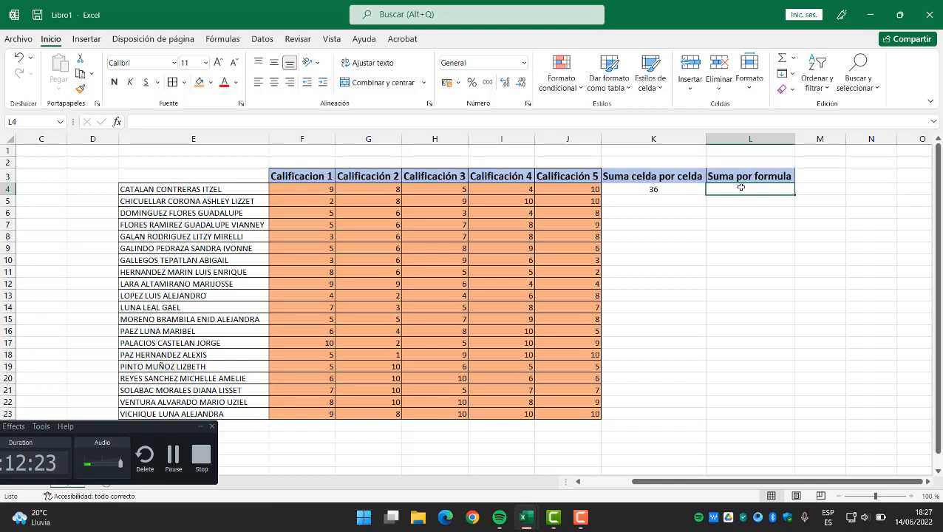
pyautogui.write('=')
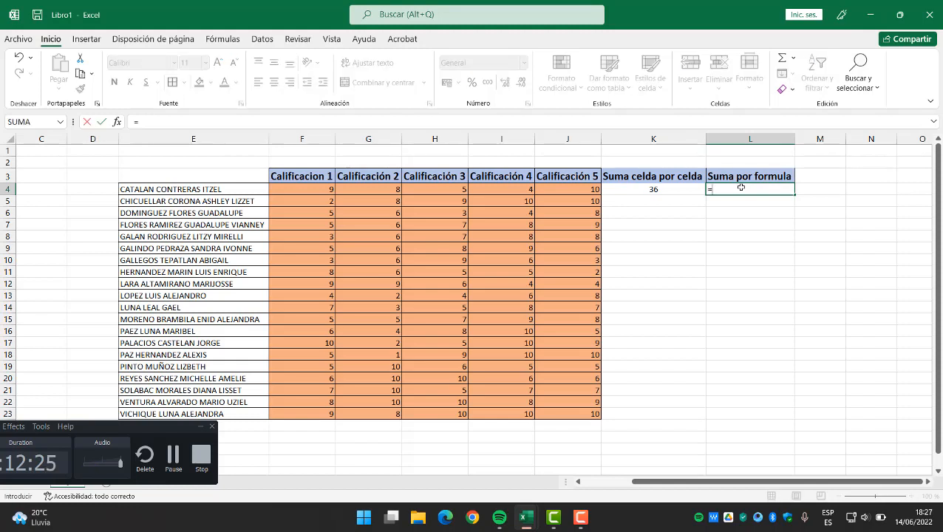
pyautogui.write('suma')
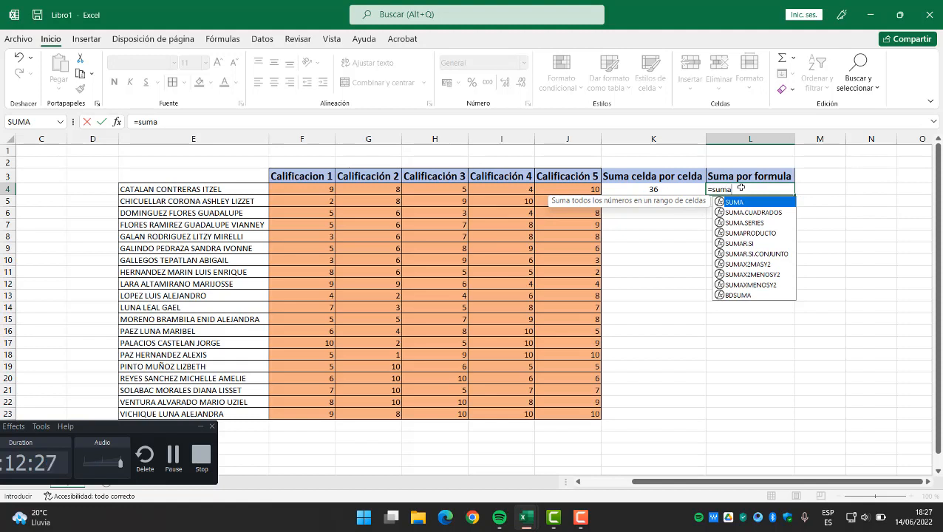
pyautogui.write('(')
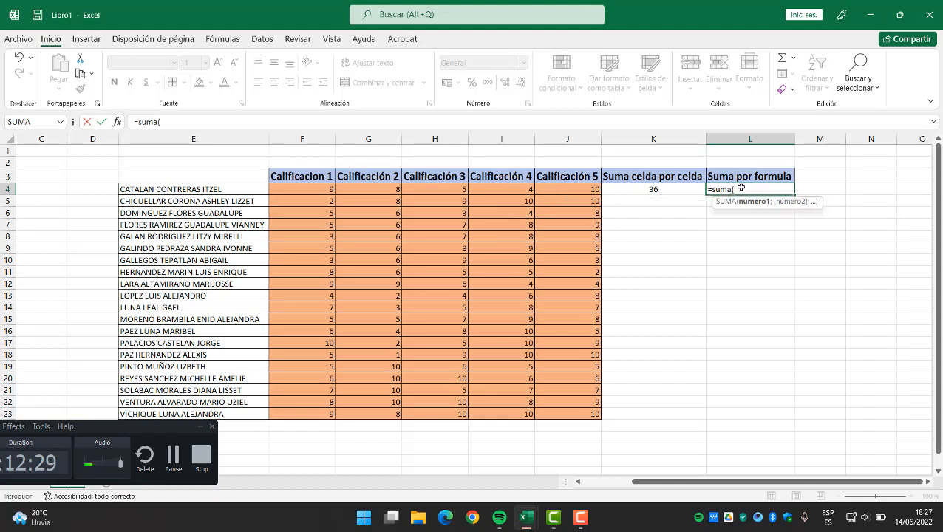
pyautogui.click(303, 188)
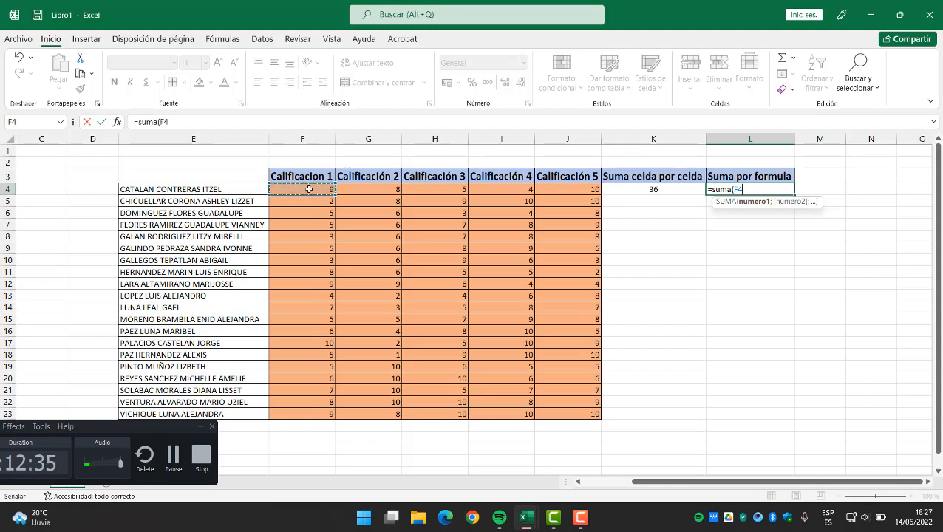
pyautogui.moveTo(309, 189); pyautogui.dragTo(552, 190)
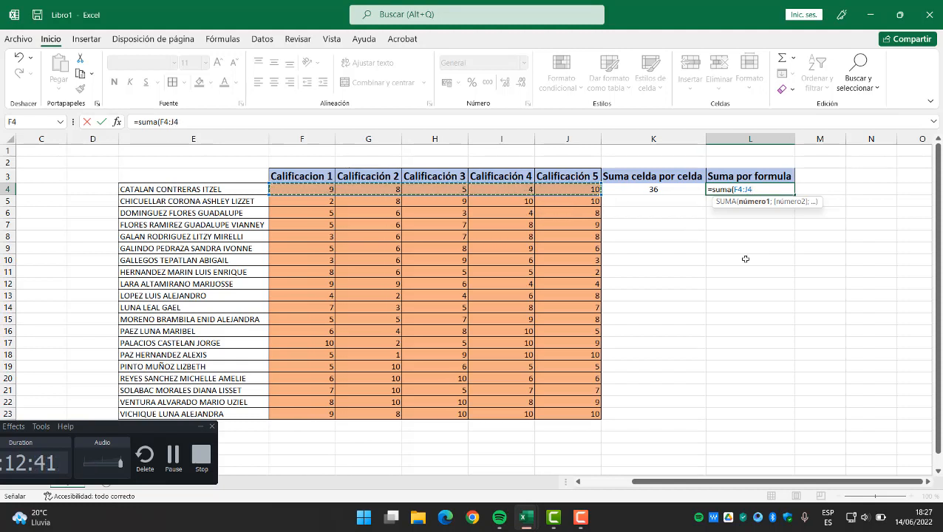
pyautogui.write(')')
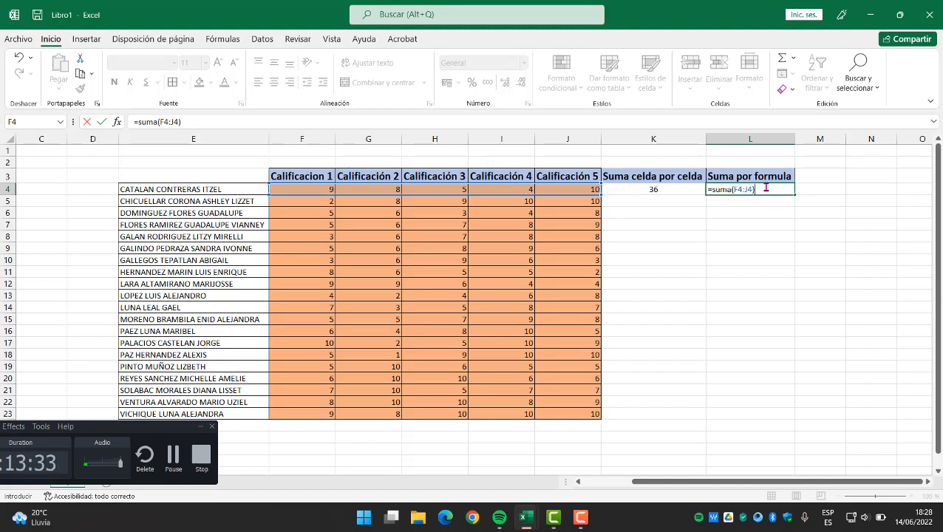
pyautogui.press('Return')
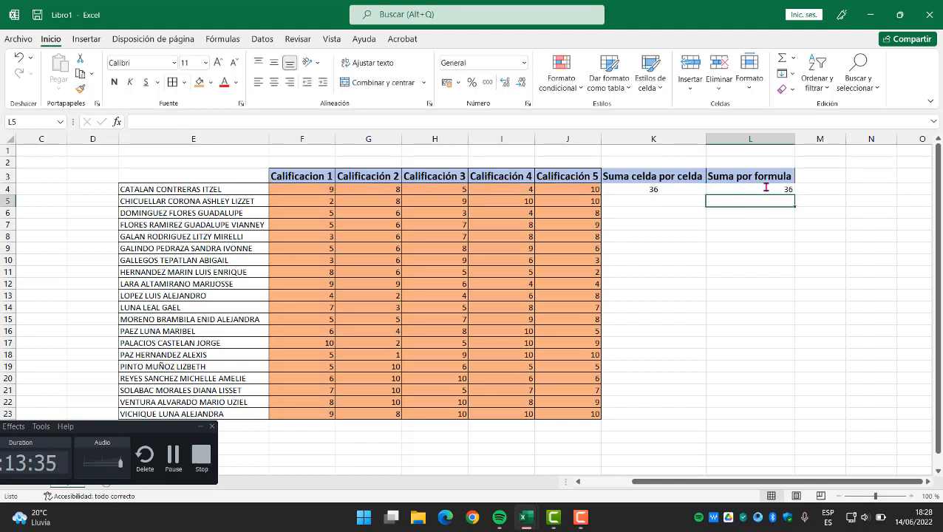
pyautogui.click(765, 187)
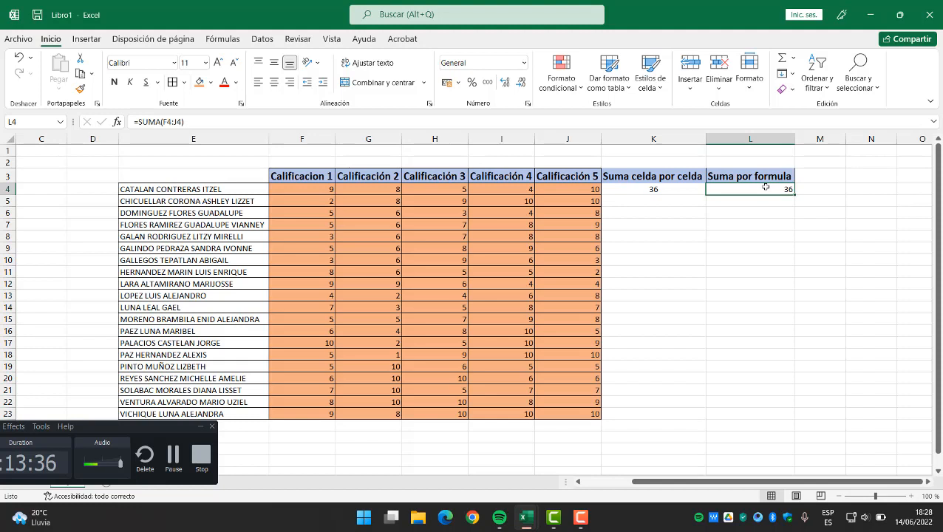
pyautogui.click(273, 82)
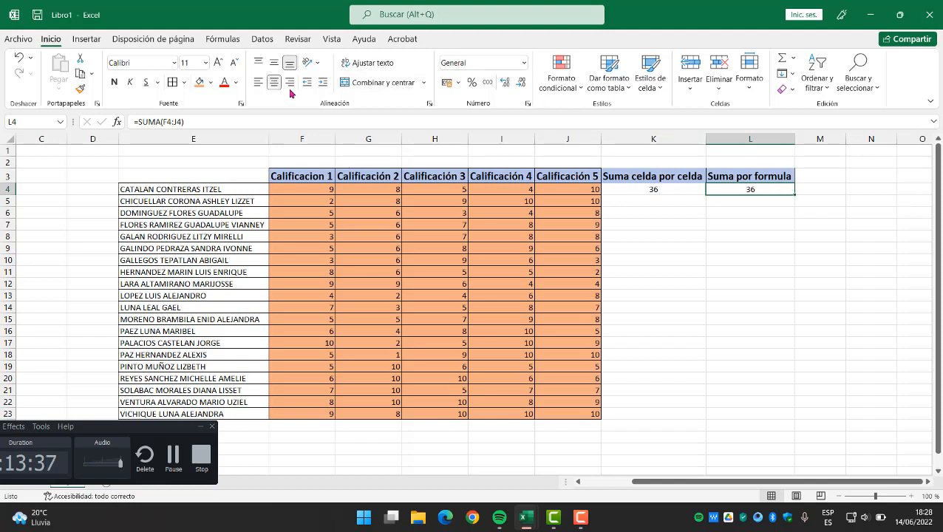
# Copy the cell-by-cell sum formula from K4 down through K23 for all remaining students.
pyautogui.click(664, 190)
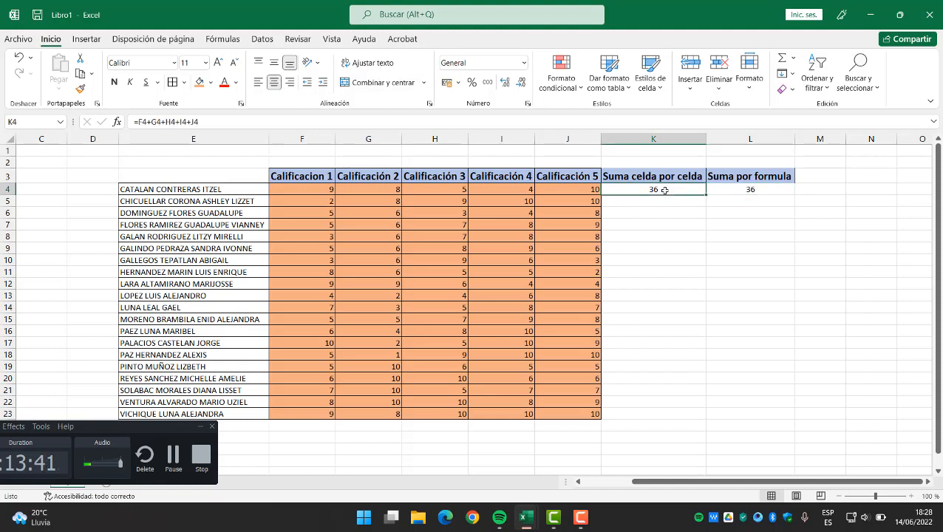
pyautogui.click(761, 192)
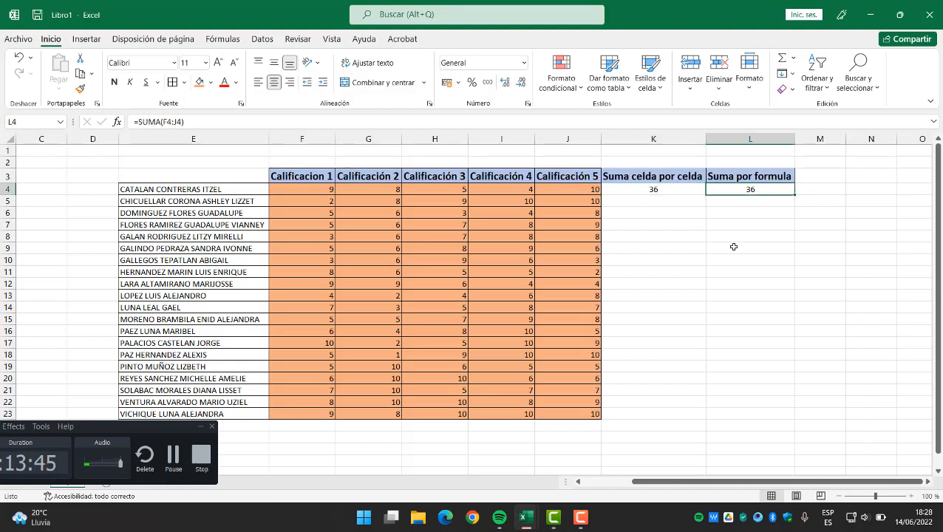
pyautogui.click(676, 191)
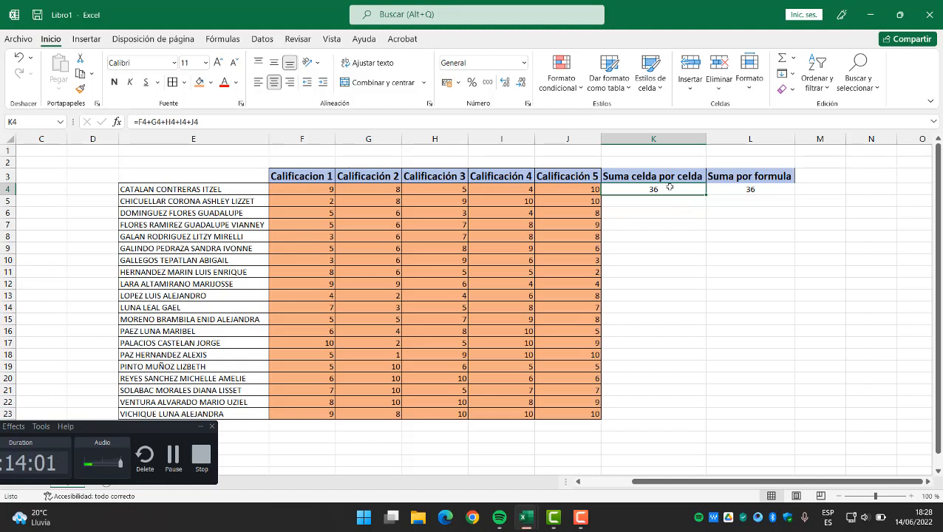
pyautogui.click(660, 414)
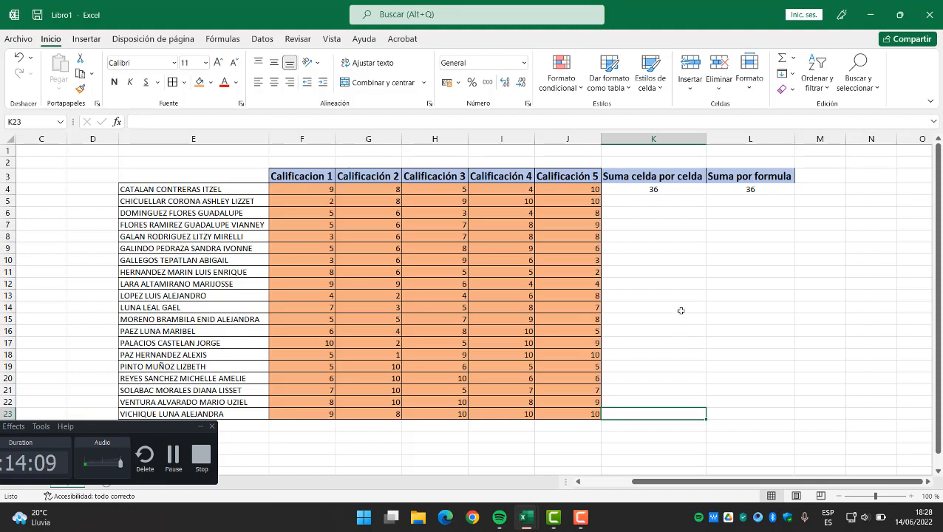
pyautogui.click(685, 191)
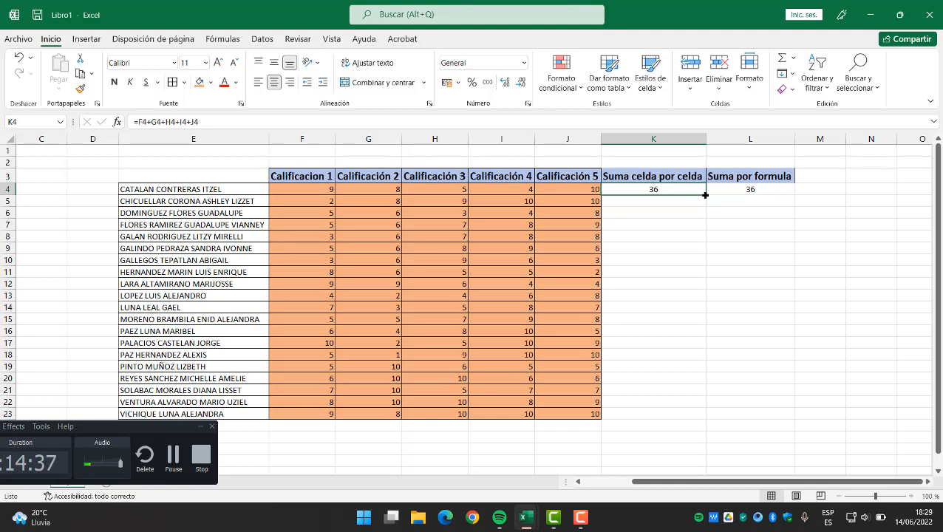
pyautogui.moveTo(706, 195); pyautogui.dragTo(707, 420)
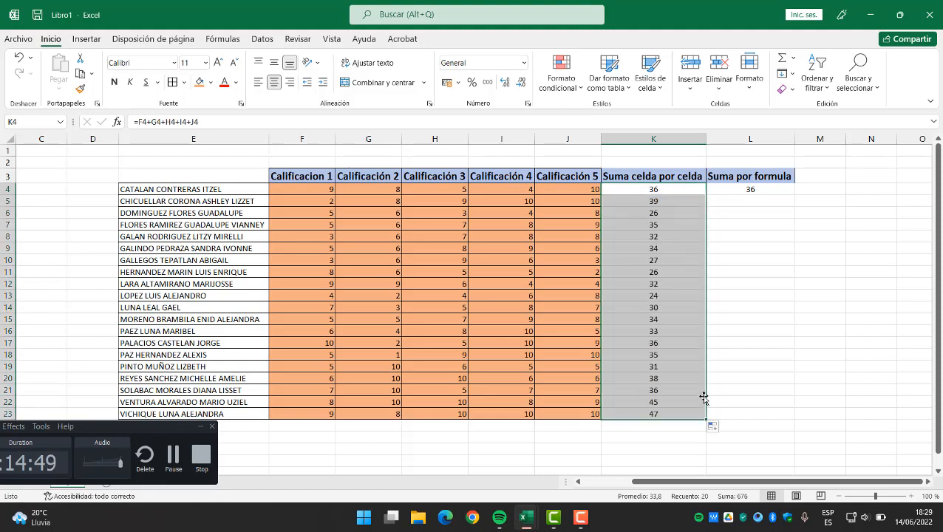
# Copy the SUMA formula from L4 down through L23 for all remaining students.
pyautogui.click(751, 285)
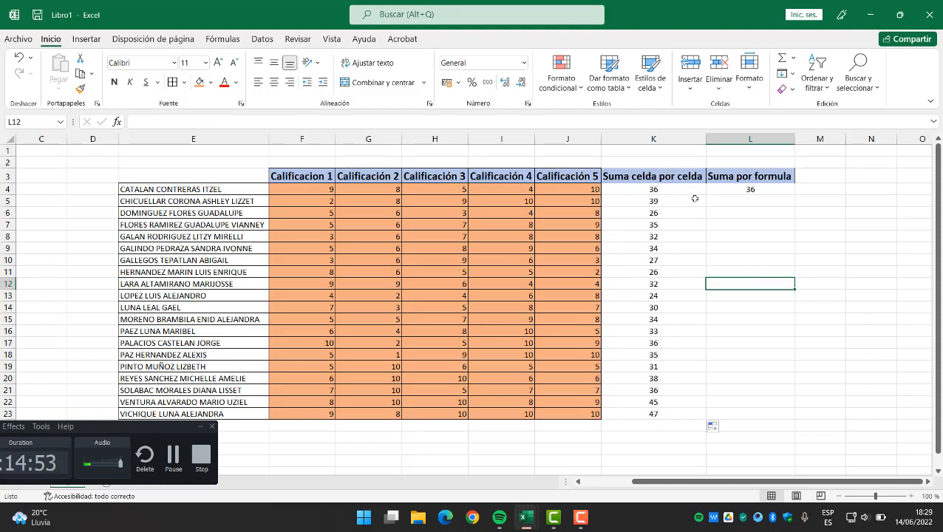
pyautogui.click(717, 191)
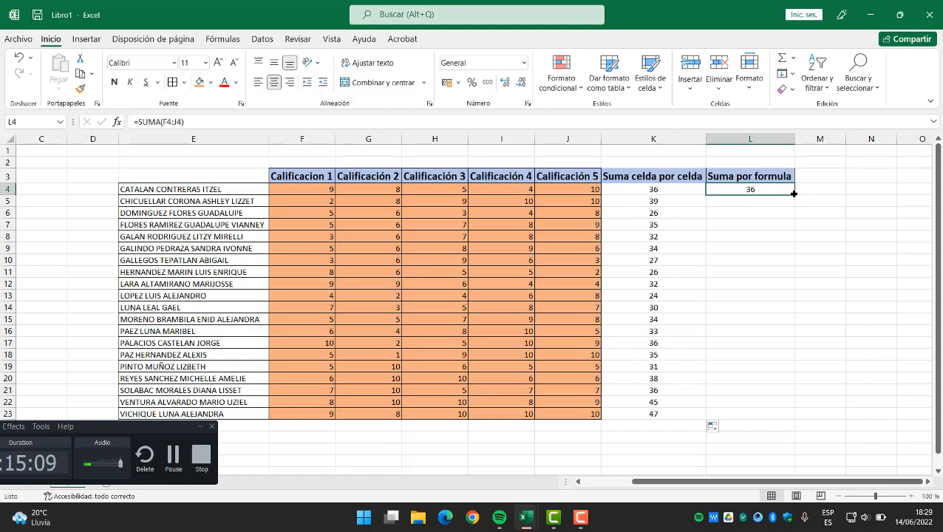
pyautogui.moveTo(794, 194); pyautogui.dragTo(796, 420)
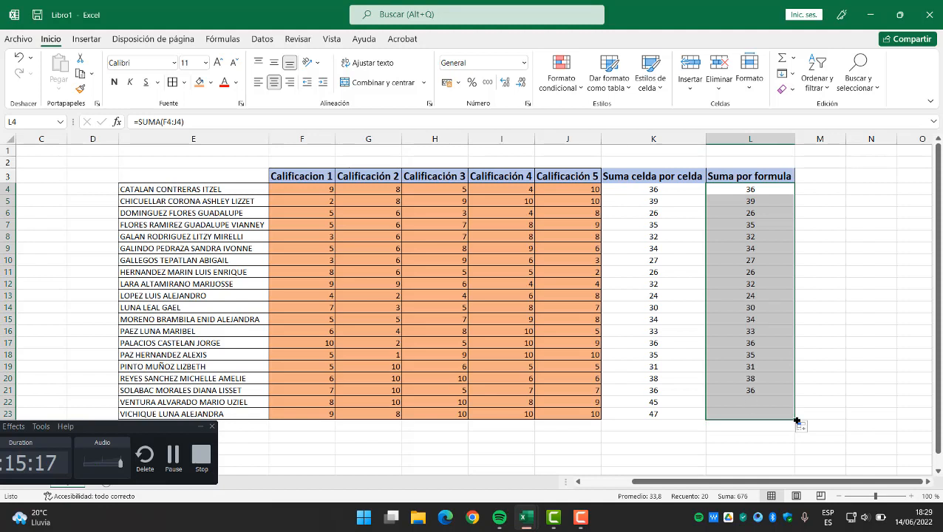
pyautogui.click(837, 276)
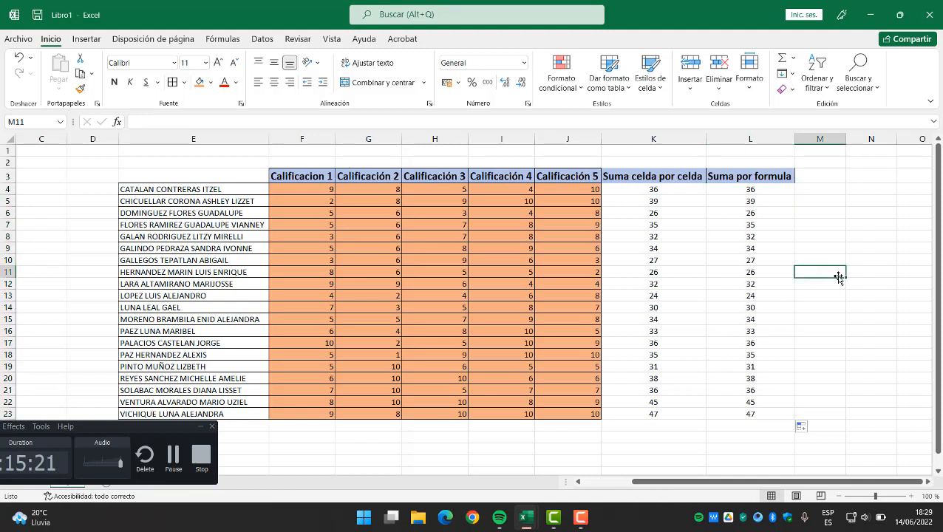
pyautogui.click(825, 179)
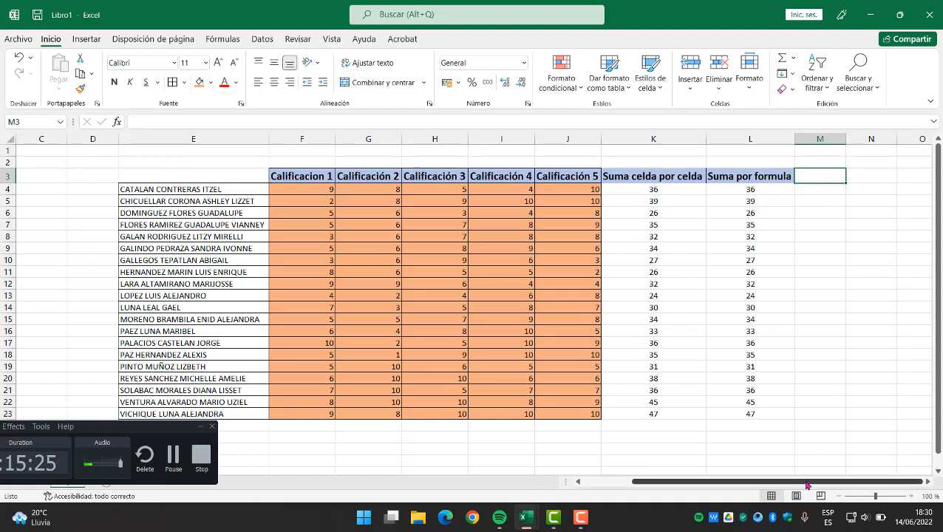
pyautogui.click(643, 438)
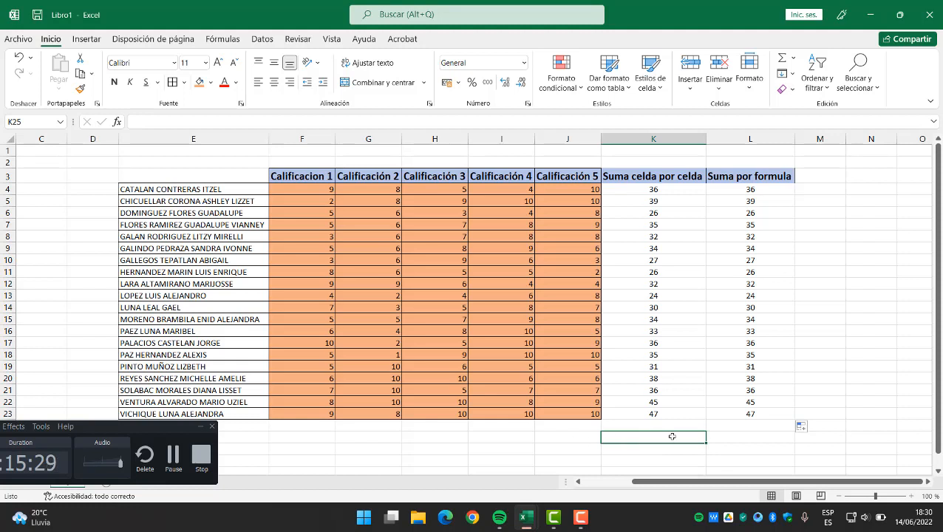
pyautogui.click(319, 441)
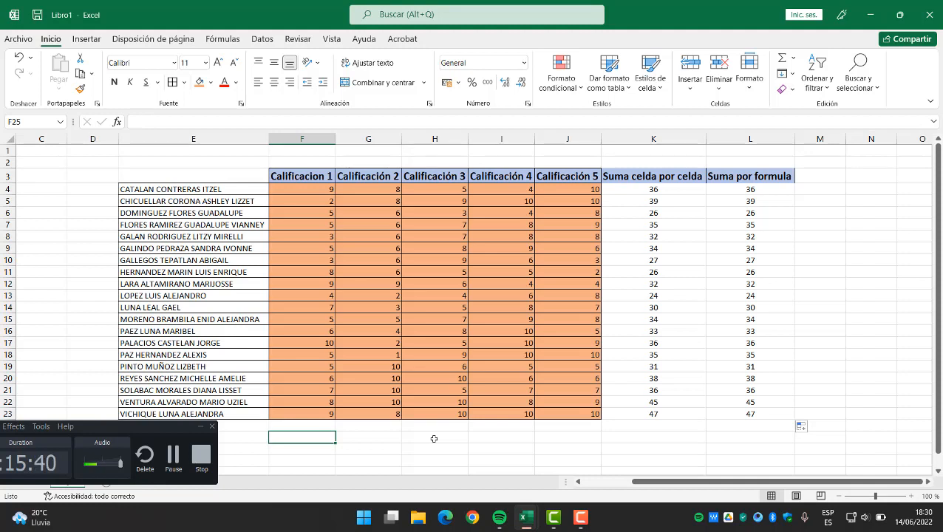
pyautogui.write('=rest')
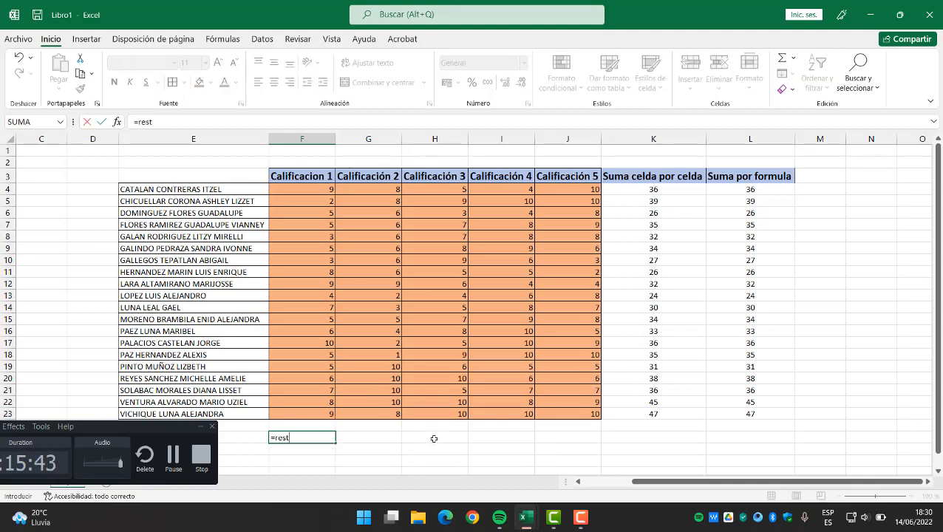
pyautogui.press('BackSpace')
pyautogui.press('BackSpace')
pyautogui.press('BackSpace')
pyautogui.press('BackSpace')
pyautogui.press('BackSpace')
pyautogui.click(421, 439)
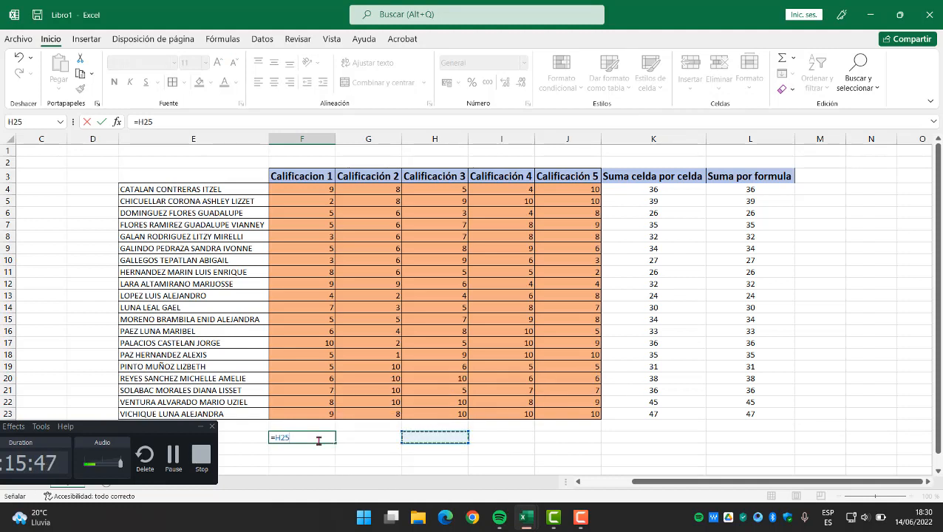
pyautogui.press('Escape')
pyautogui.click(347, 437)
# Enter the subtraction formula =F4-I12 in F25, below the grade table.
pyautogui.click(317, 436)
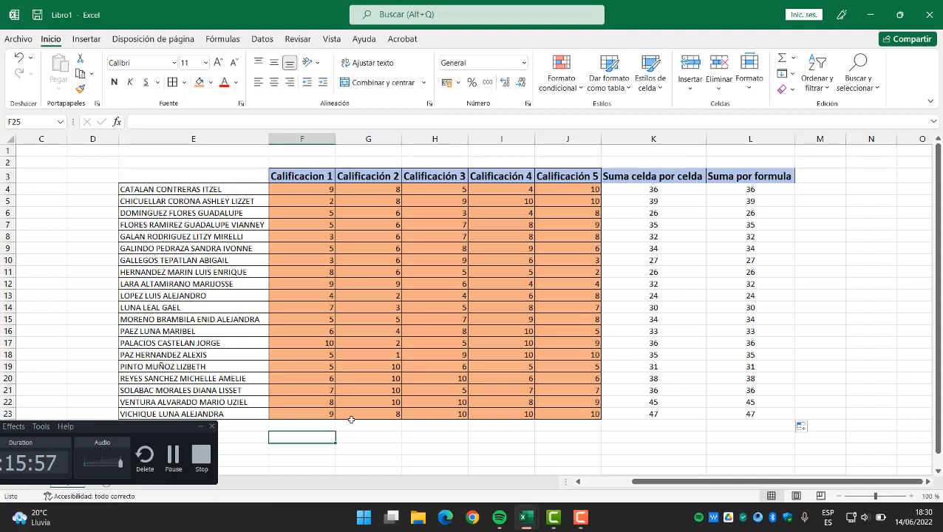
pyautogui.write('=')
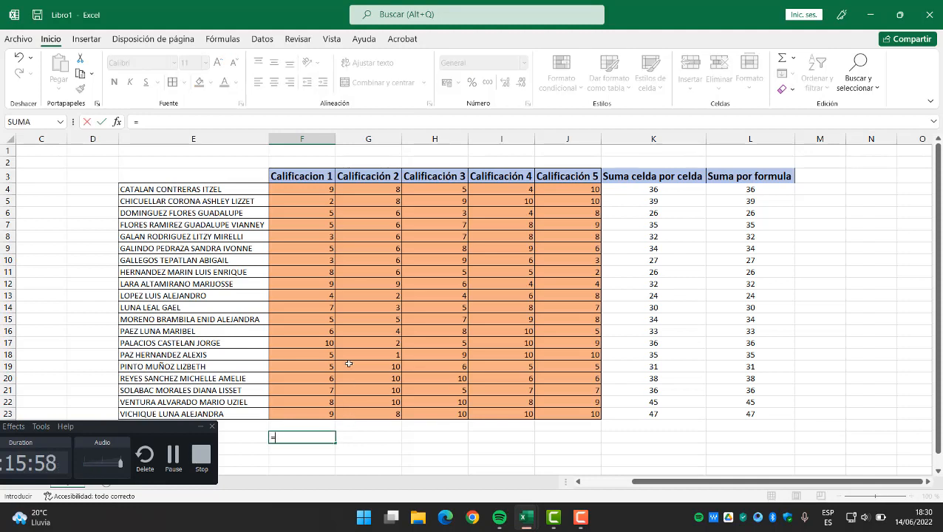
pyautogui.click(325, 190)
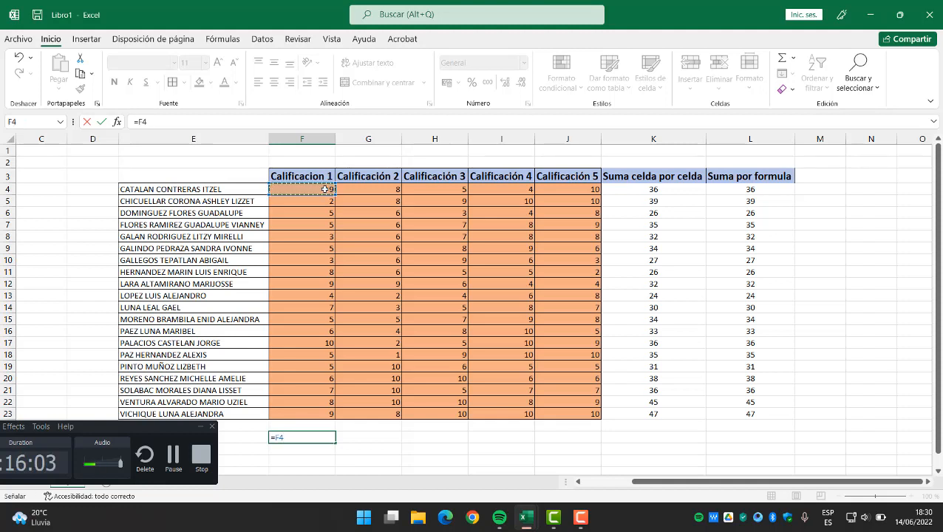
pyautogui.write('-')
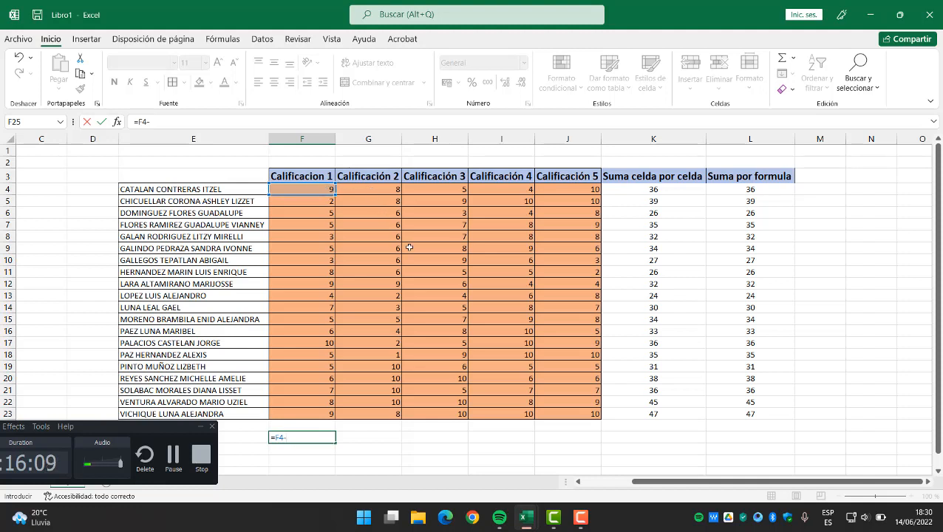
pyautogui.click(428, 260)
pyautogui.click(447, 294)
pyautogui.click(512, 287)
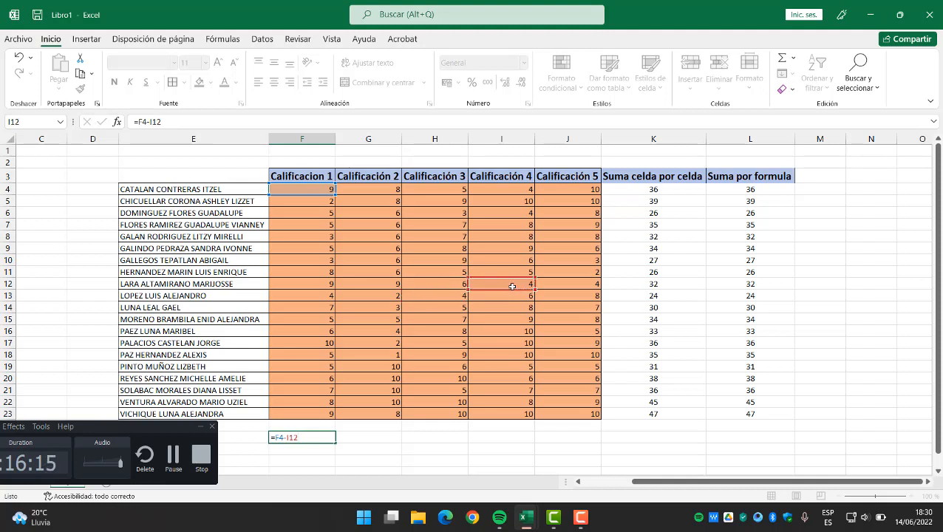
pyautogui.press('Return')
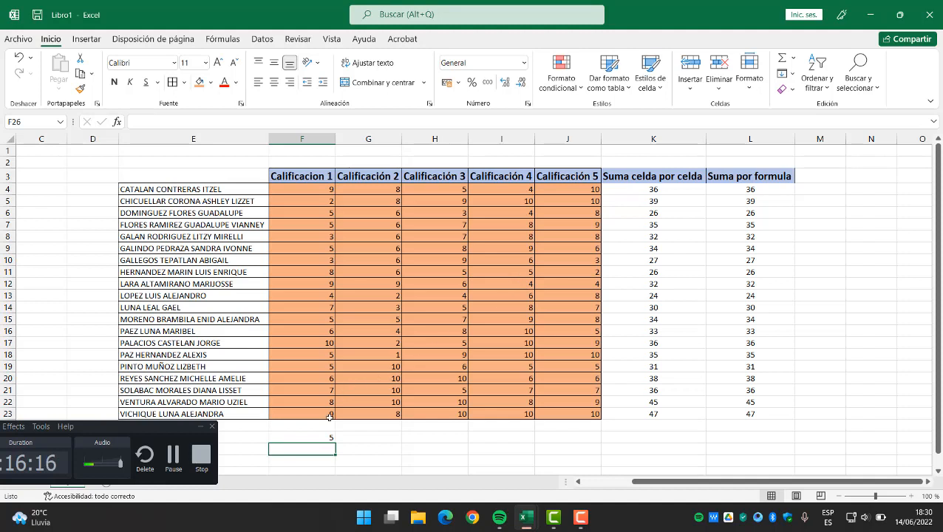
# Add the label "Resta" in F26 under the subtraction result.
pyautogui.click(316, 439)
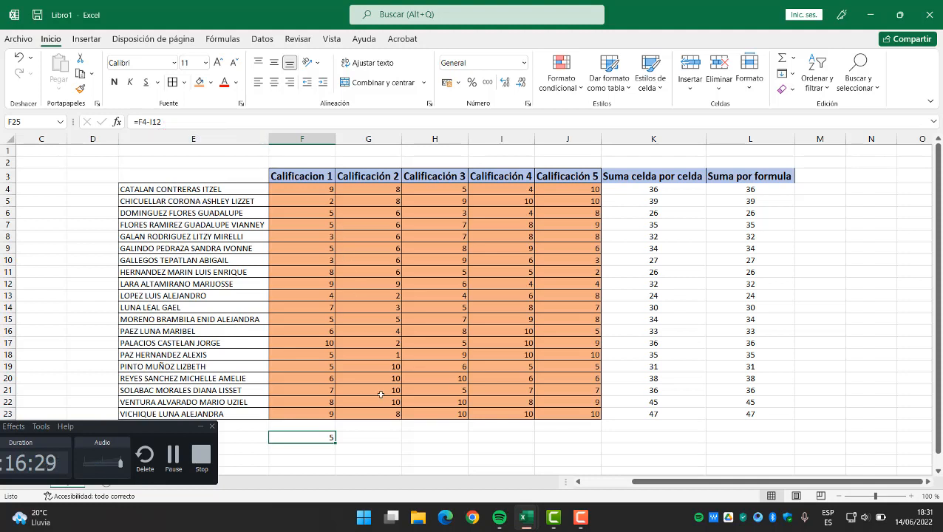
pyautogui.click(364, 436)
pyautogui.press('Left')
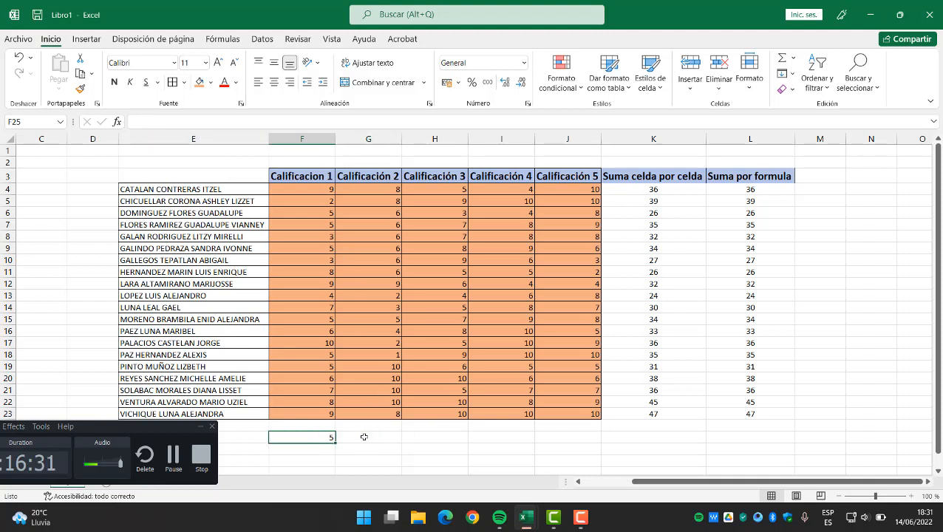
pyautogui.press('Down')
pyautogui.write('Resta')
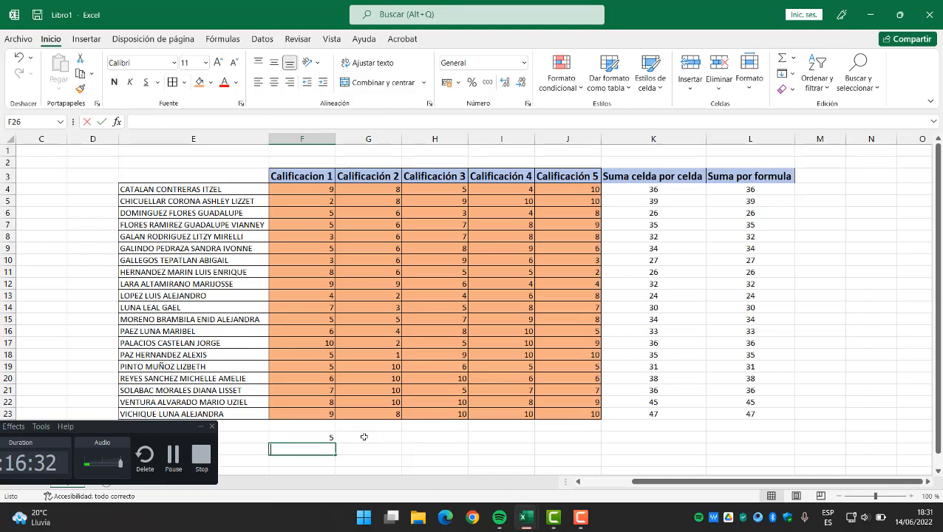
# Enter the multiplication formula =G9*I16 in G25 and add the label "Multiplicación" below it in G26.
pyautogui.click(363, 436)
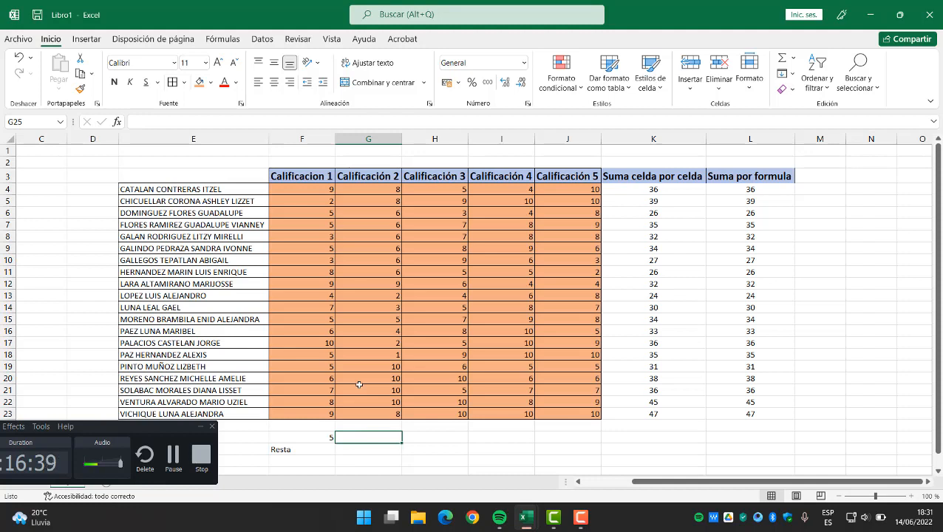
pyautogui.write('=')
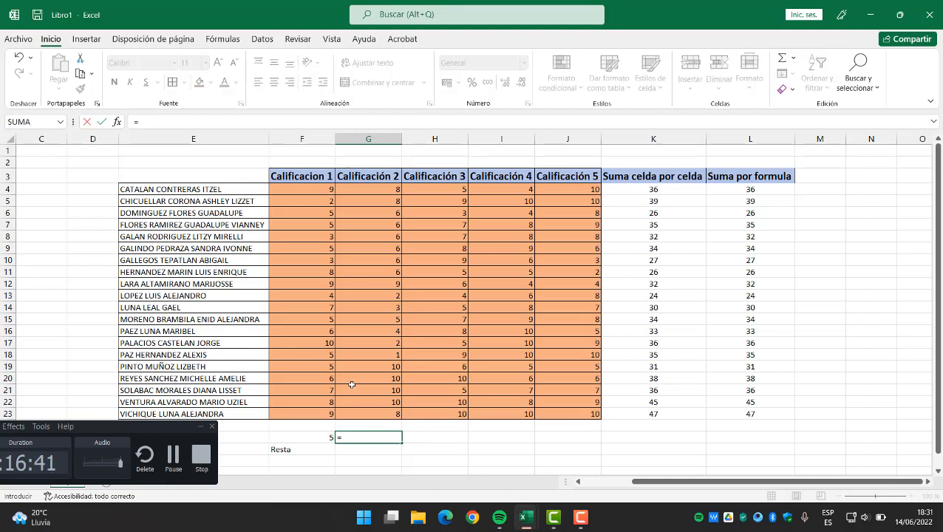
pyautogui.click(364, 244)
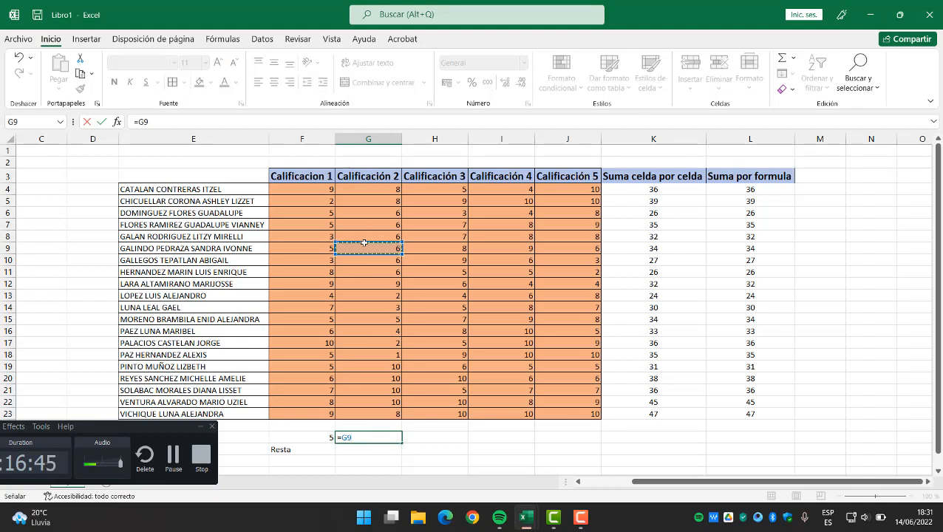
pyautogui.write('*')
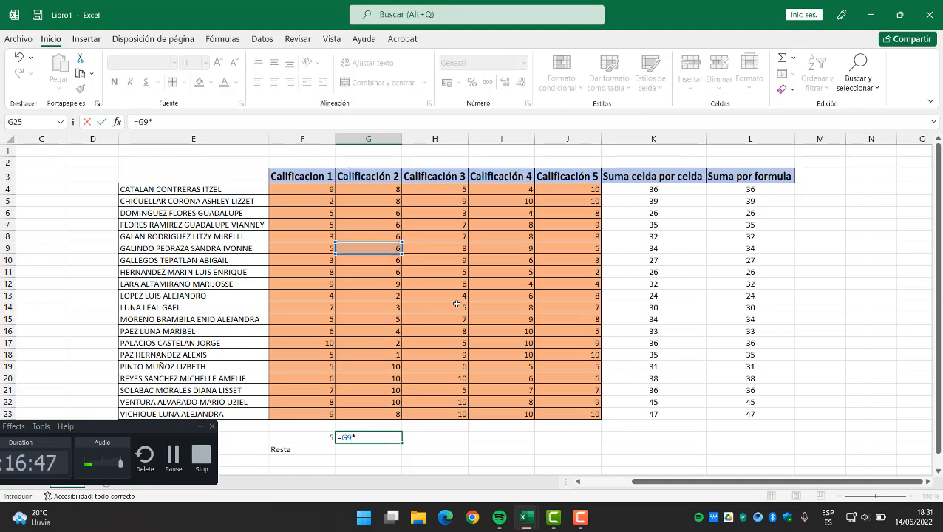
pyautogui.click(493, 333)
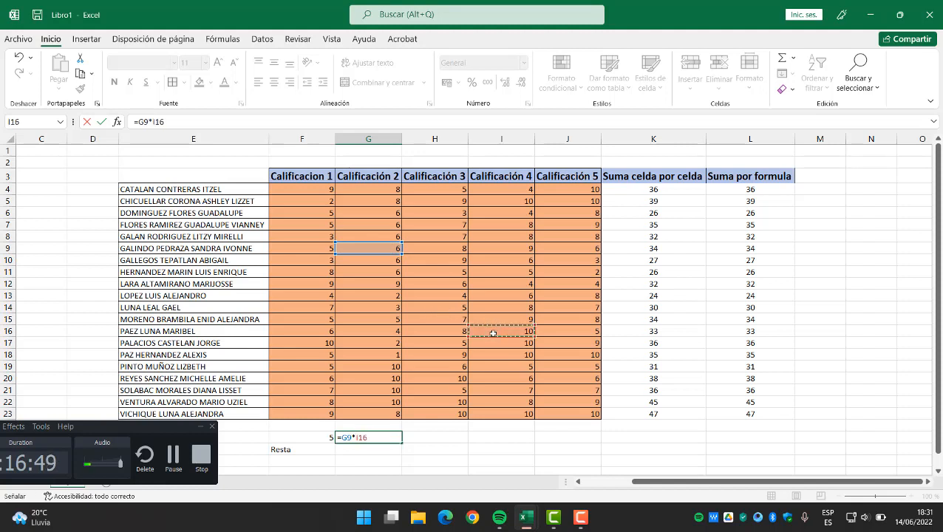
pyautogui.press('Return')
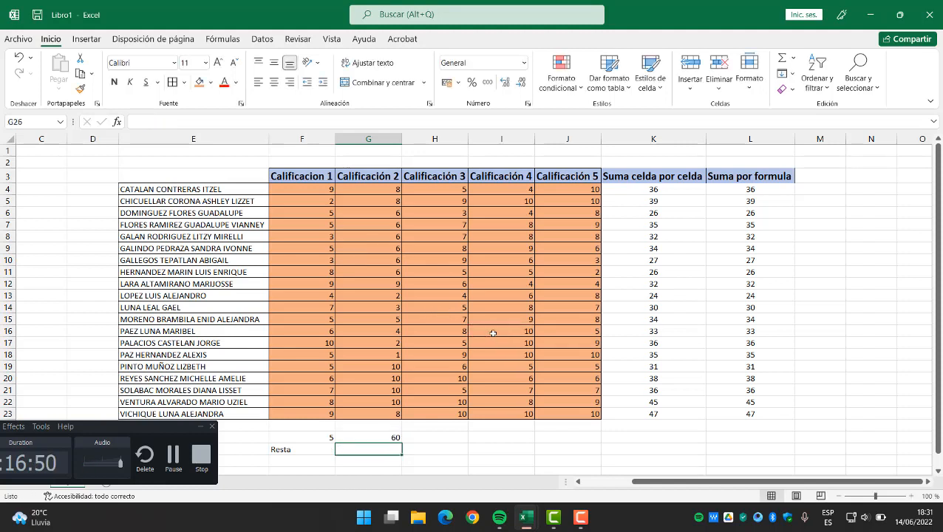
pyautogui.write('Mul')
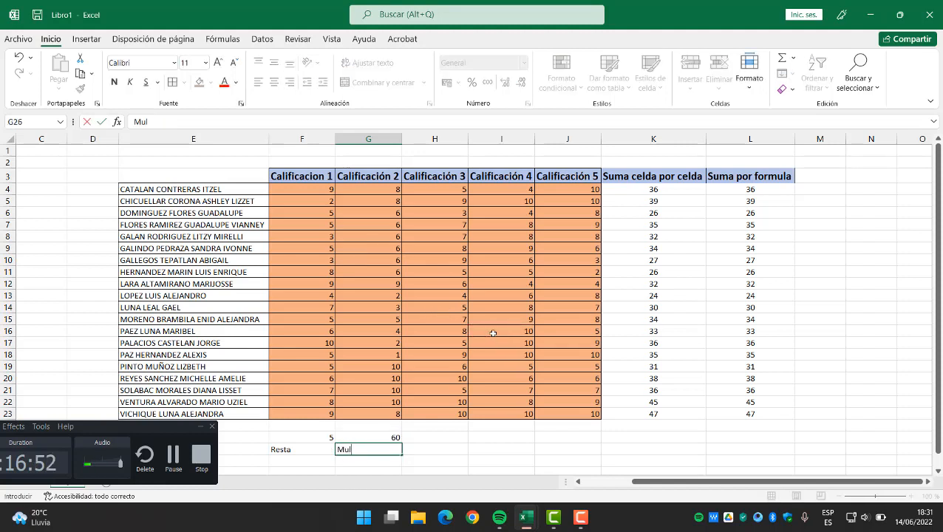
pyautogui.write('tiplicación')
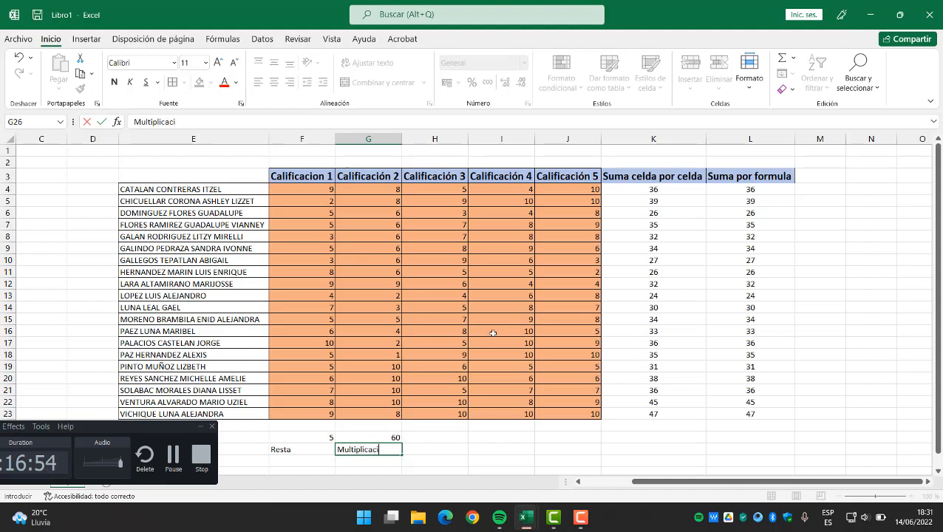
# Enter the division formula =G19/H14 in H25, beside the multiplication result.
pyautogui.click(441, 437)
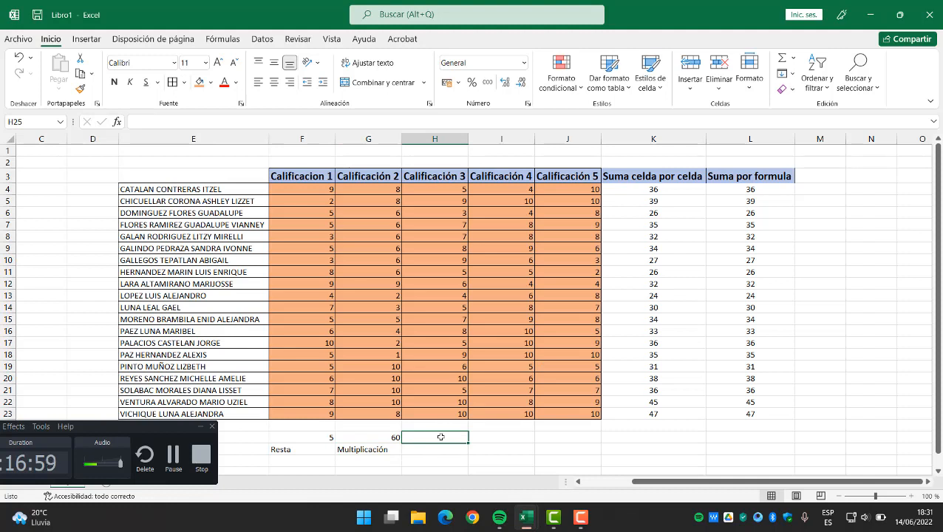
pyautogui.write(')')
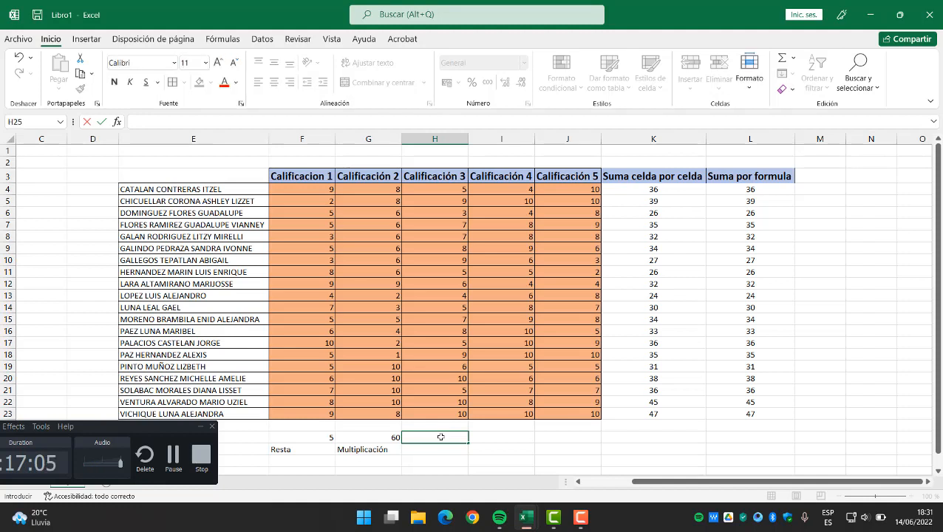
pyautogui.write('=')
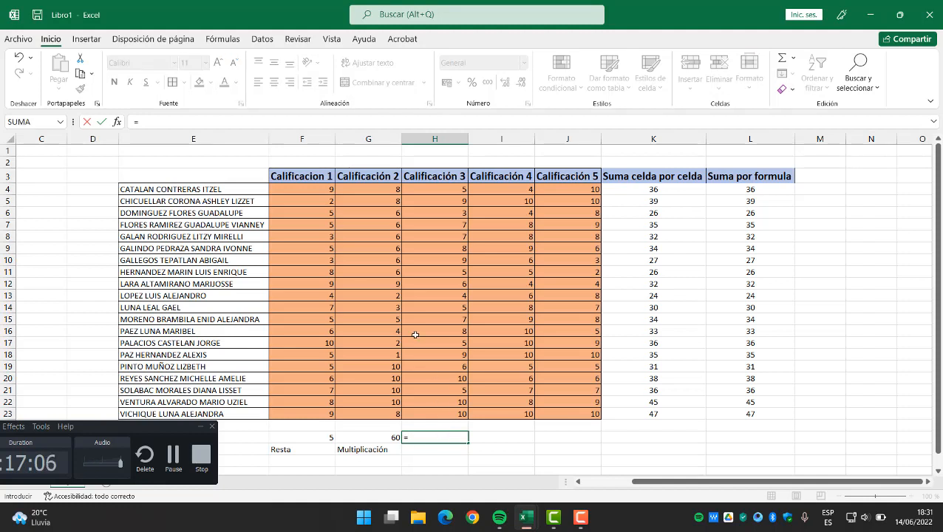
pyautogui.click(391, 366)
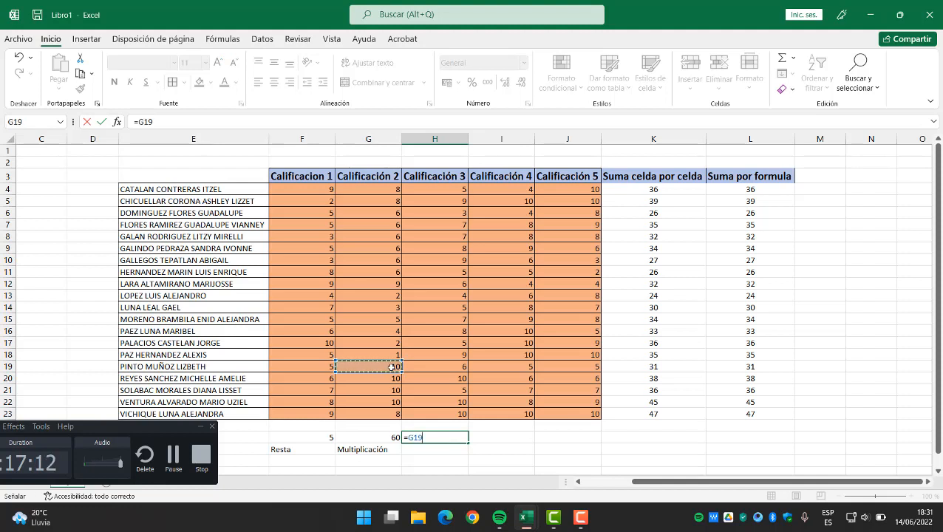
pyautogui.write('/')
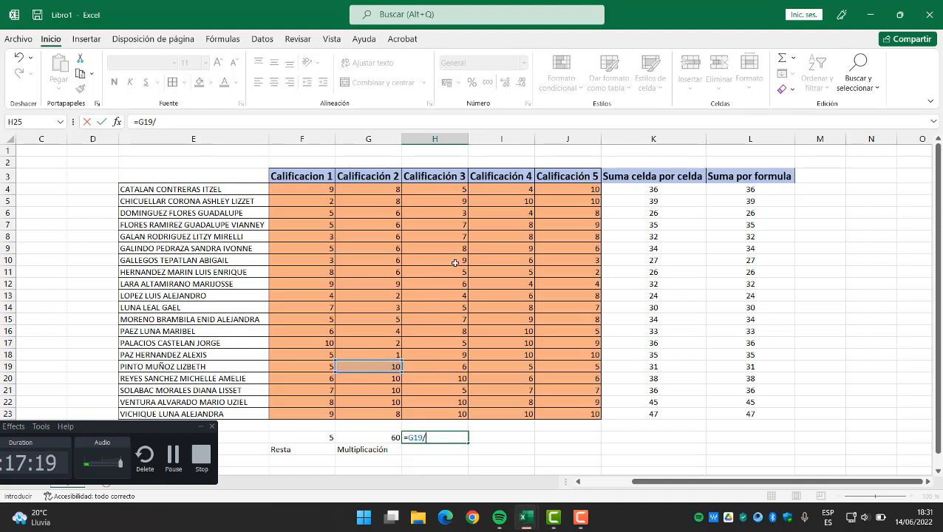
pyautogui.click(457, 310)
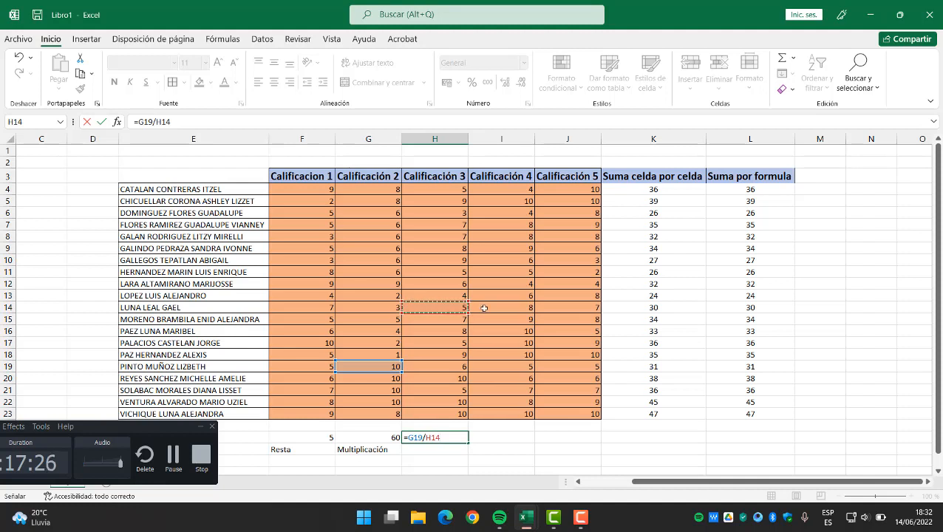
pyautogui.press('Return')
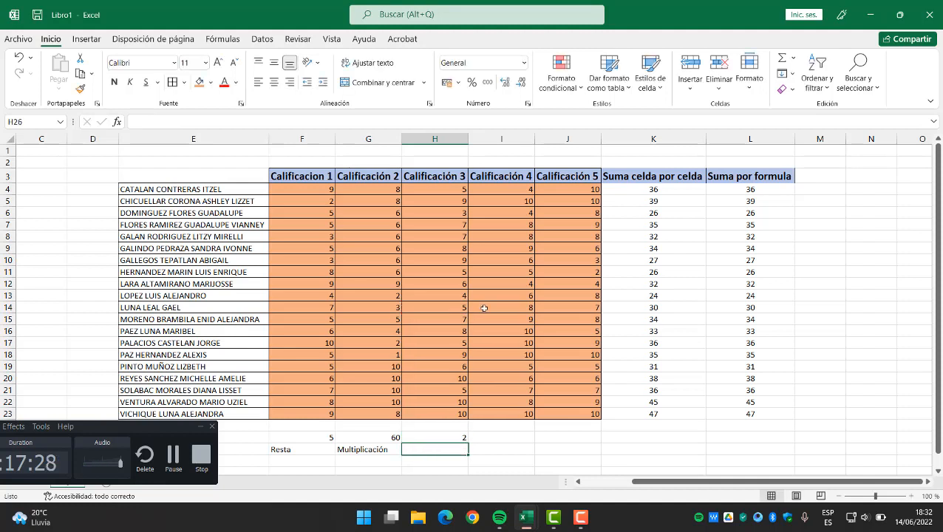
# Add the label "División" in H26 under the division result.
pyautogui.click(447, 436)
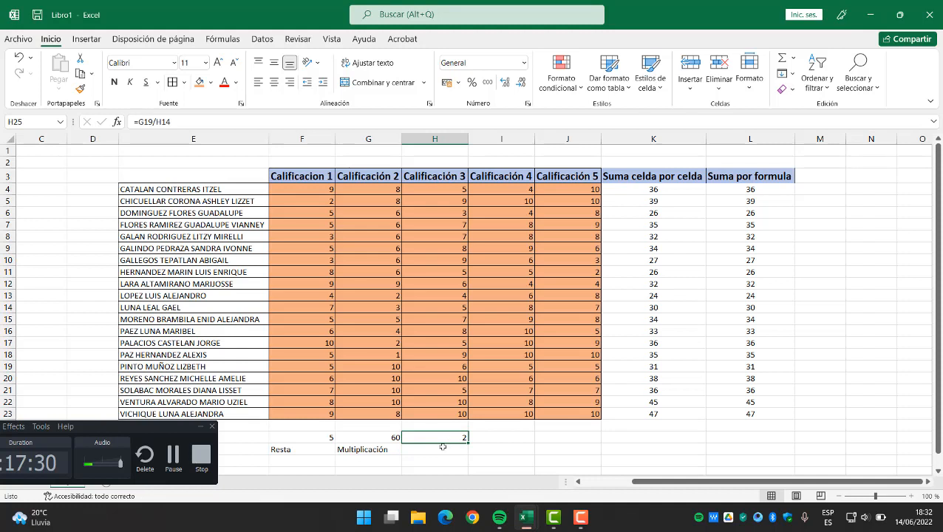
pyautogui.click(441, 449)
pyautogui.write('Di')
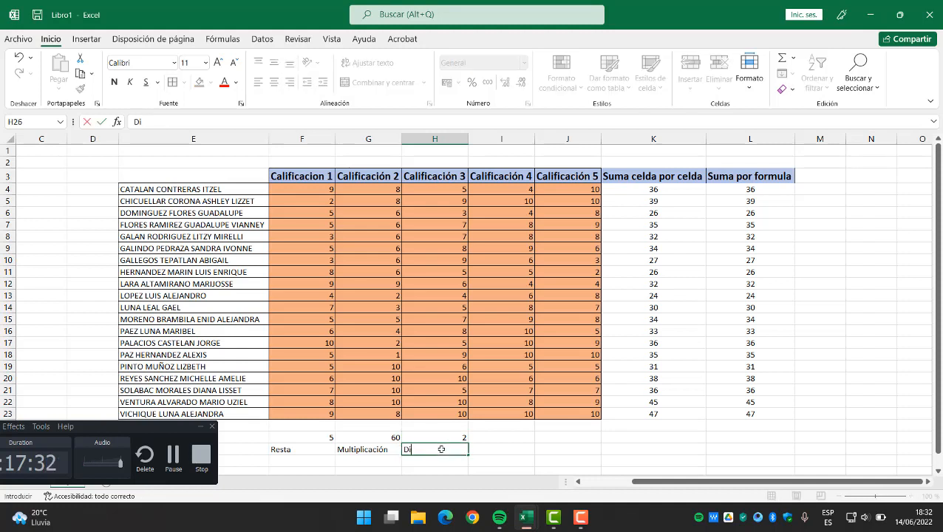
pyautogui.write('visión')
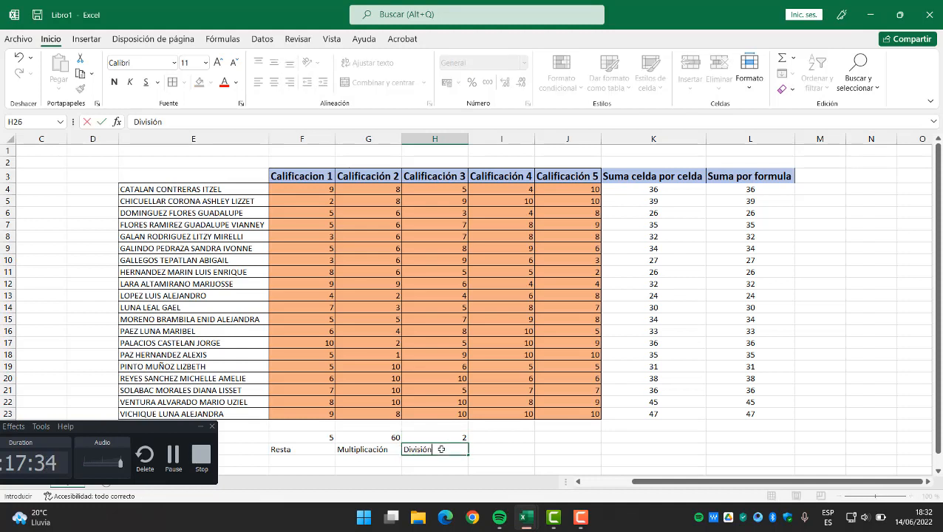
pyautogui.press('Tab')
pyautogui.click(442, 448)
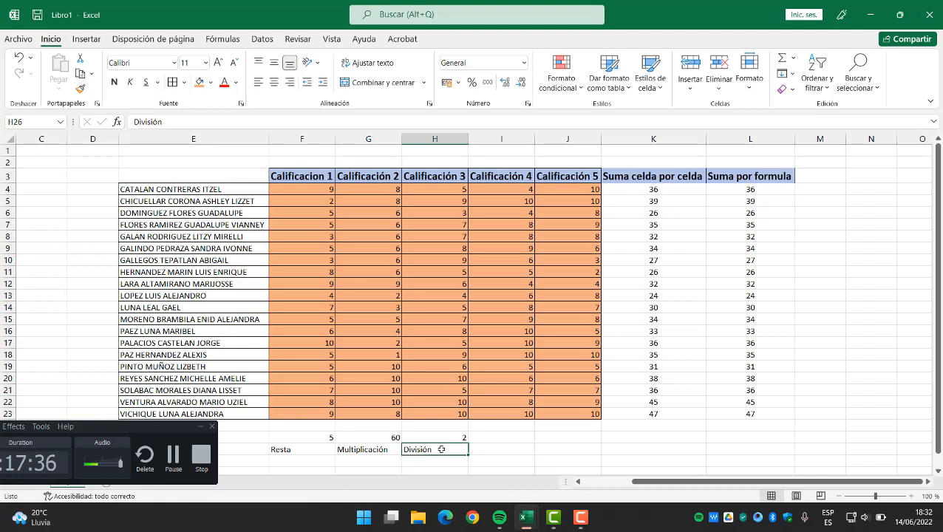
# Center the results in F25:H25 and their labels in F26:H26 horizontally.
pyautogui.click(315, 436)
pyautogui.moveTo(315, 436); pyautogui.dragTo(444, 436)
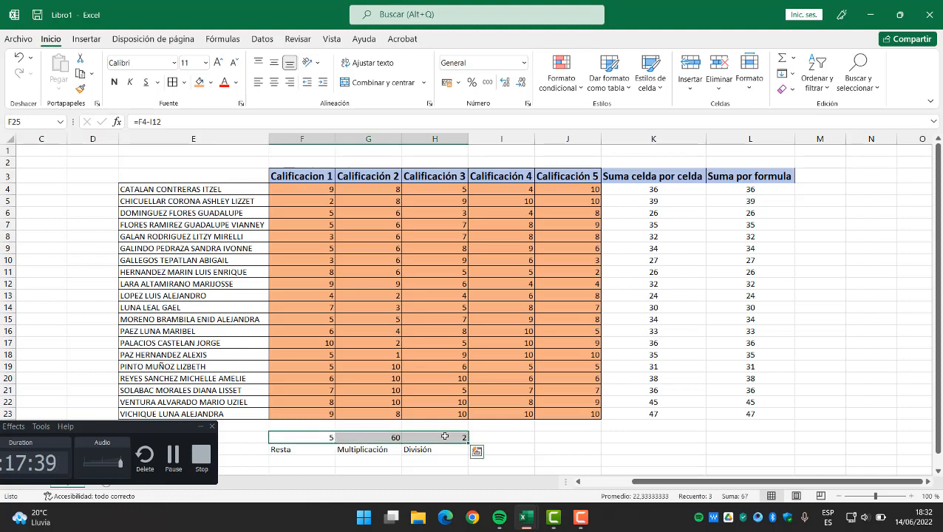
pyautogui.click(275, 85)
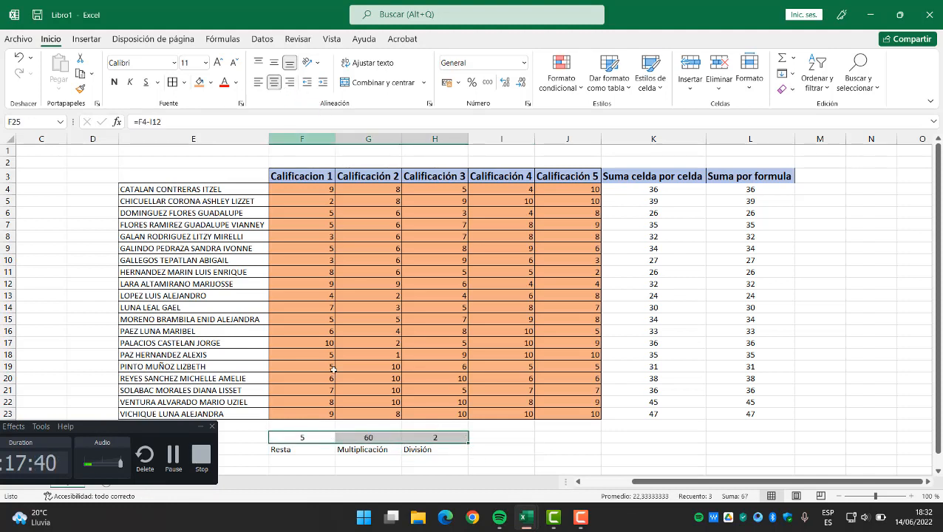
pyautogui.click(281, 449)
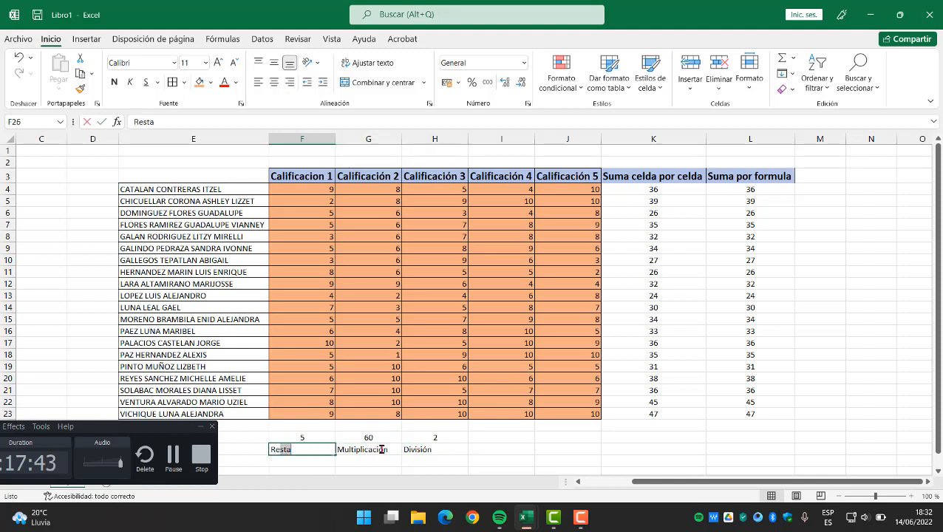
pyautogui.moveTo(363, 450); pyautogui.dragTo(436, 449)
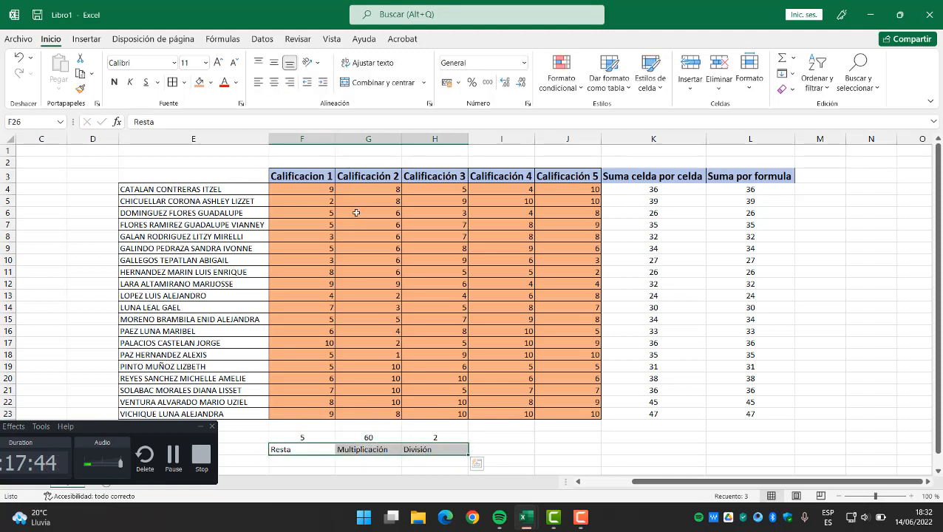
pyautogui.click(277, 85)
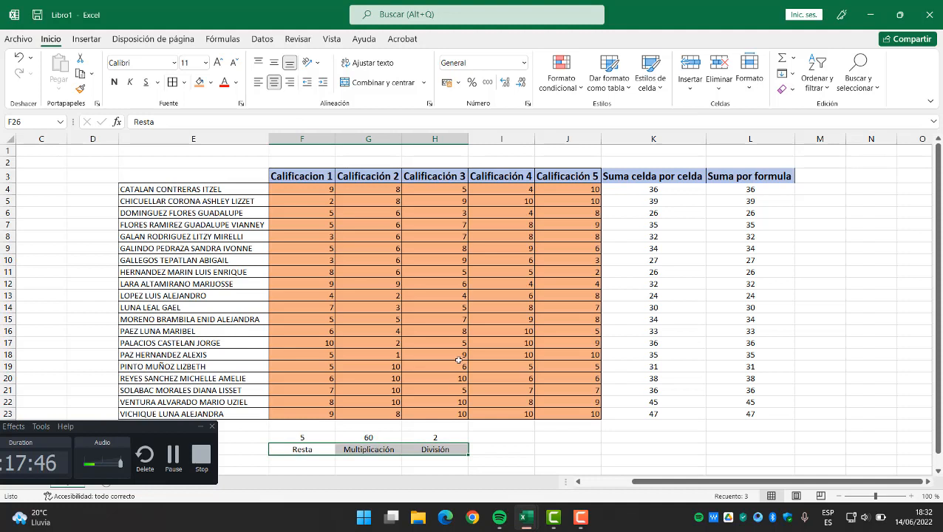
# Check the function suggestions for a subtraction formula beginning with =res in I25, and remove the function text.
pyautogui.click(510, 440)
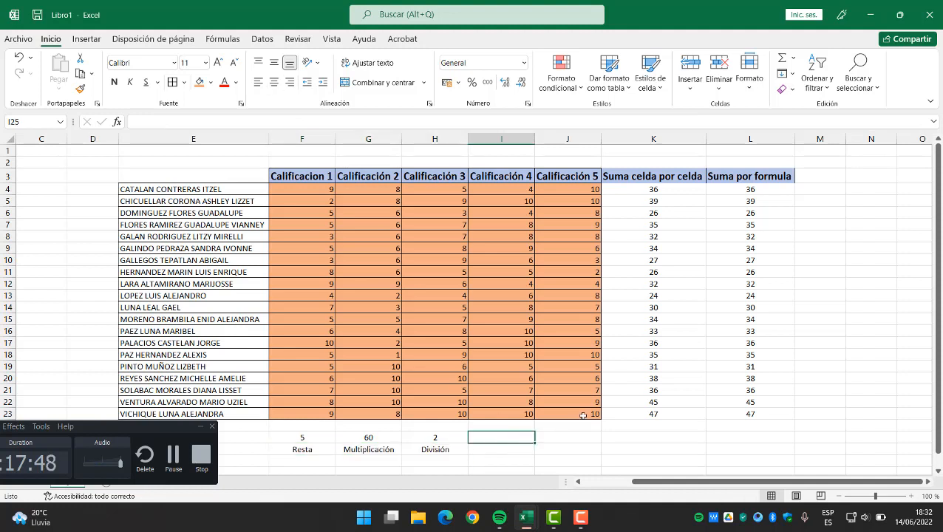
pyautogui.write('=')
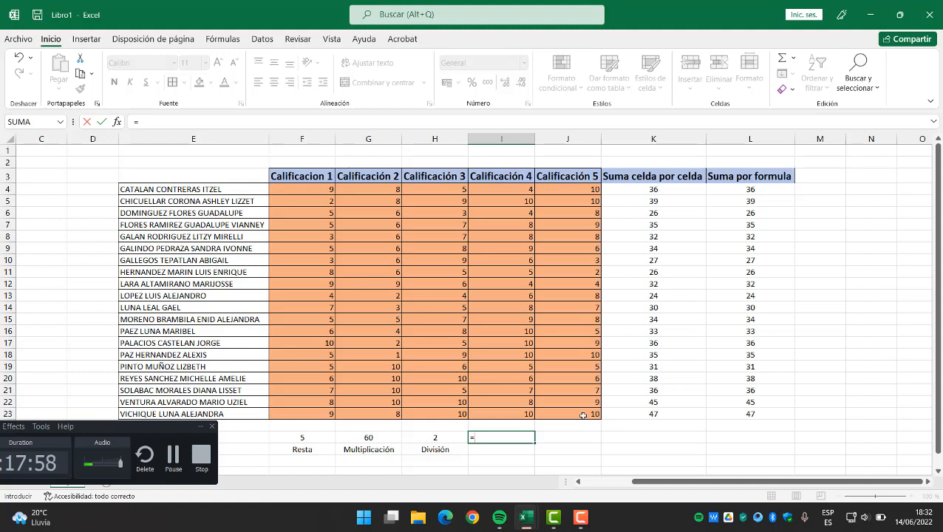
pyautogui.write('r')
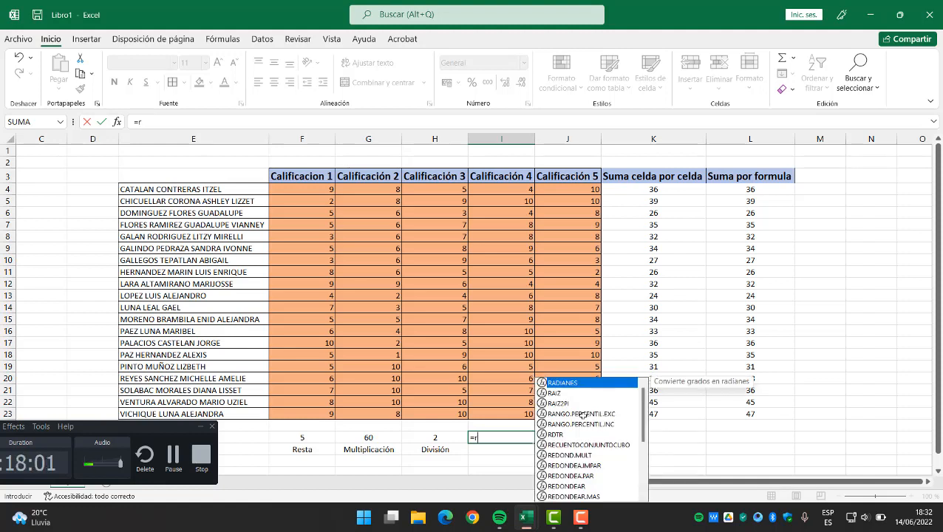
pyautogui.write('es')
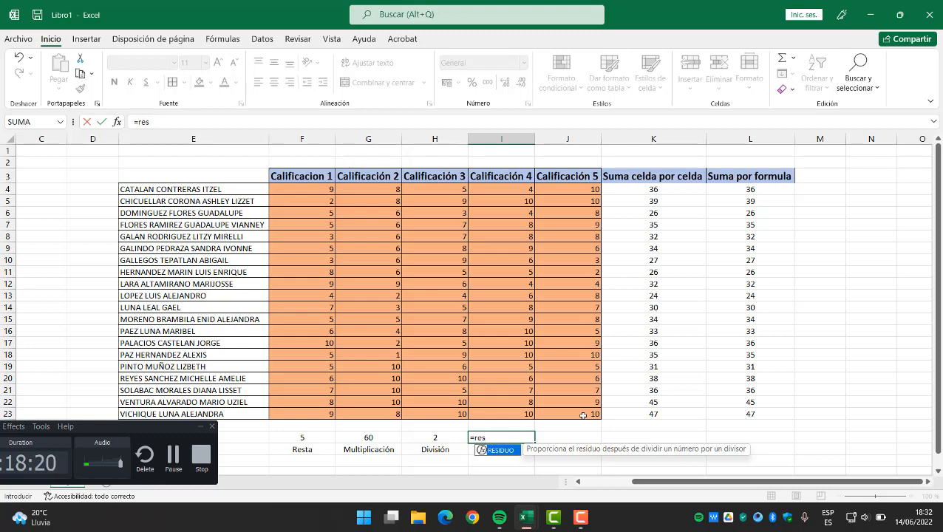
pyautogui.press('BackSpace')
pyautogui.press('BackSpace')
pyautogui.press('BackSpace')
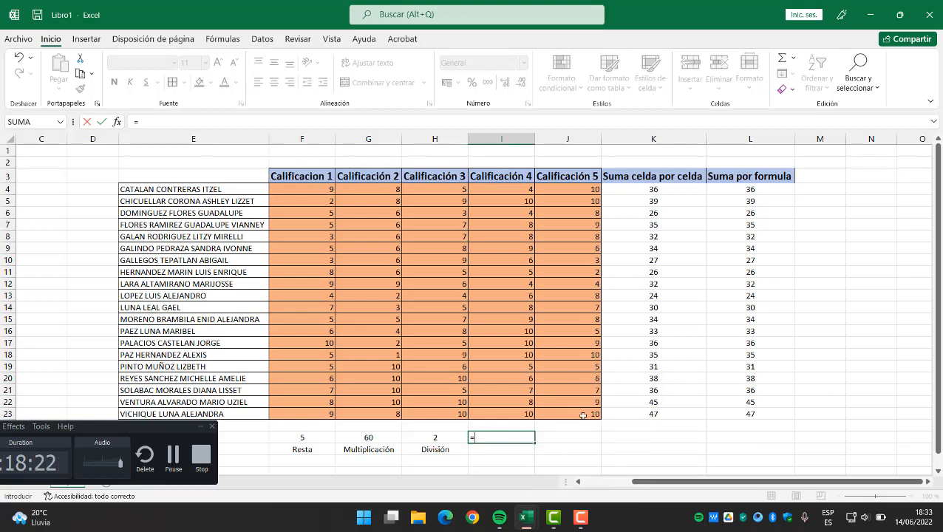
# Check the function suggestions for a multiplication formula beginning with =multiplo in I25, and remove the function text.
pyautogui.write('mul')
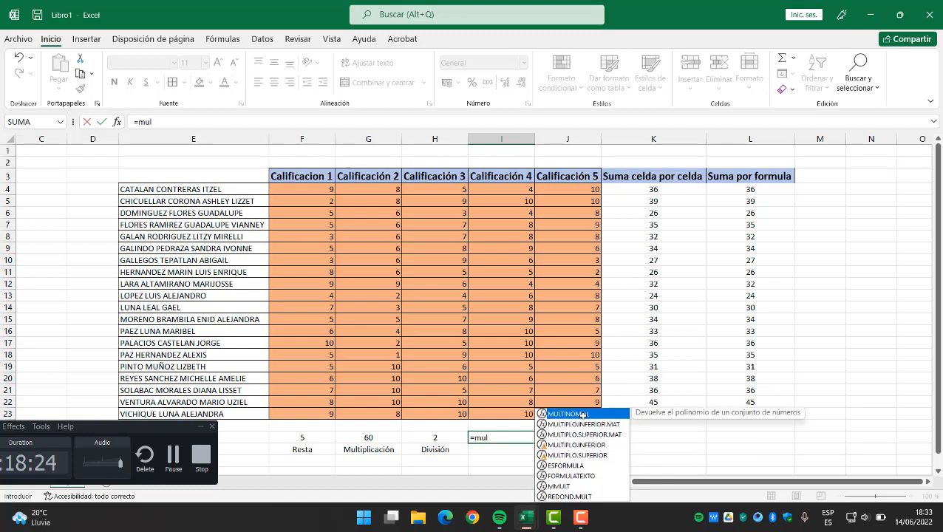
pyautogui.write('tiplo')
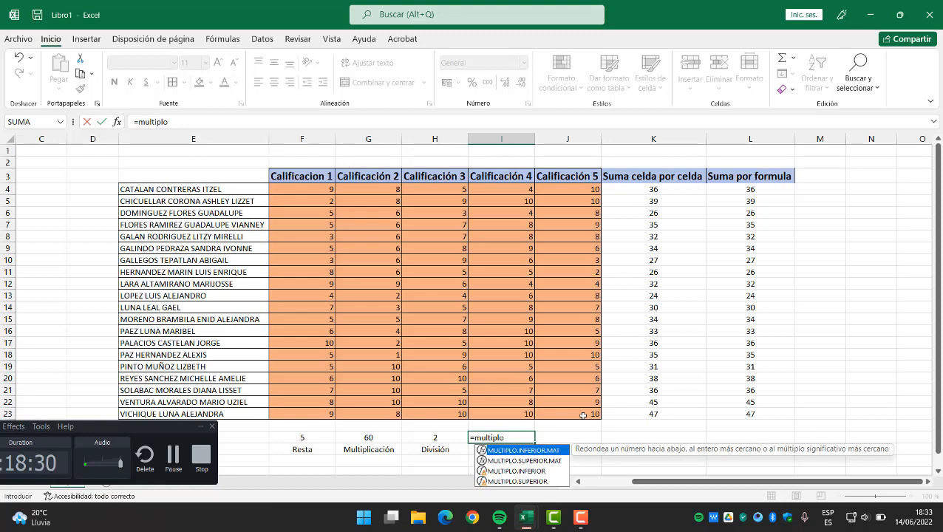
pyautogui.press('BackSpace')
pyautogui.press('BackSpace')
pyautogui.press('BackSpace')
pyautogui.press('BackSpace')
pyautogui.press('BackSpace')
pyautogui.press('BackSpace')
pyautogui.press('BackSpace')
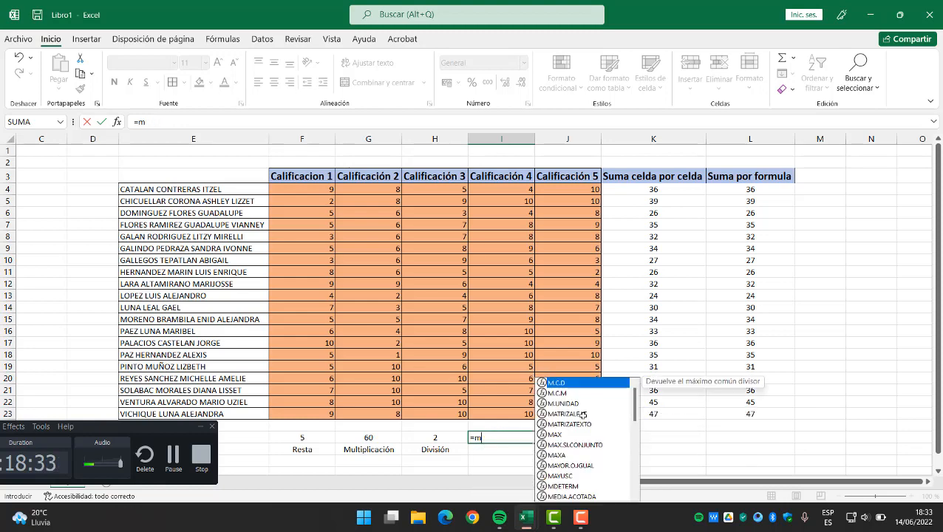
pyautogui.press('BackSpace')
# Check the function suggestions for a division formula beginning with =divis in I25, and remove the function text.
pyautogui.write('divisi')
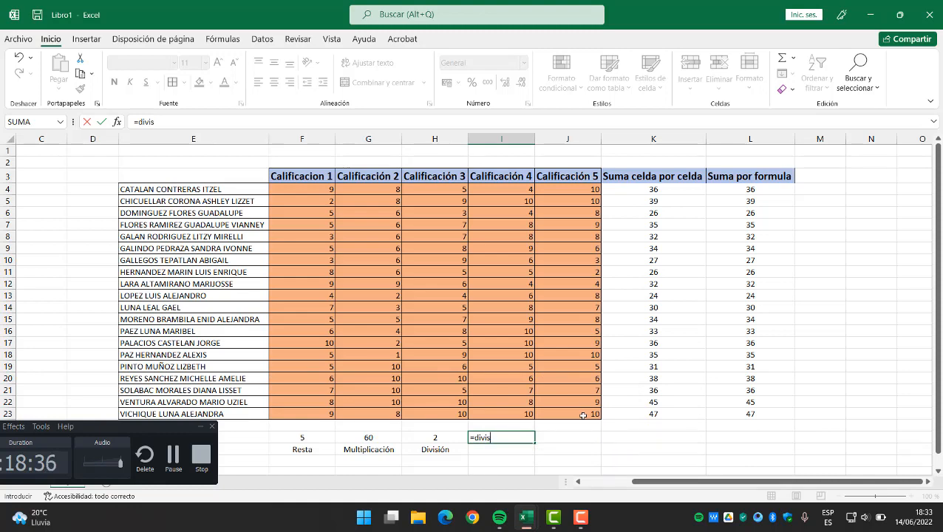
pyautogui.press('BackSpace')
pyautogui.press('BackSpace')
pyautogui.press('BackSpace')
pyautogui.press('BackSpace')
pyautogui.press('BackSpace')
# Try the formula text =resi in I25 and clear the cell again.
pyautogui.write('re')
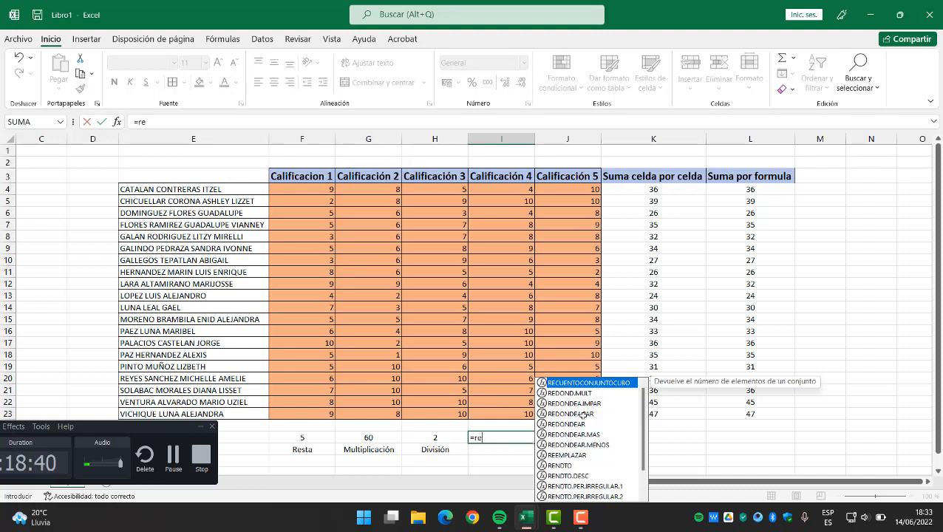
pyautogui.write('si')
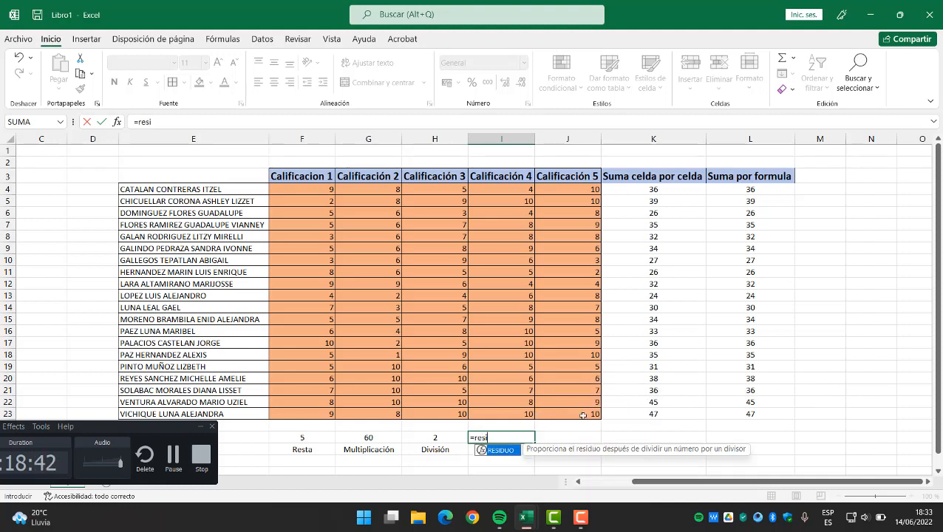
pyautogui.press('Escape')
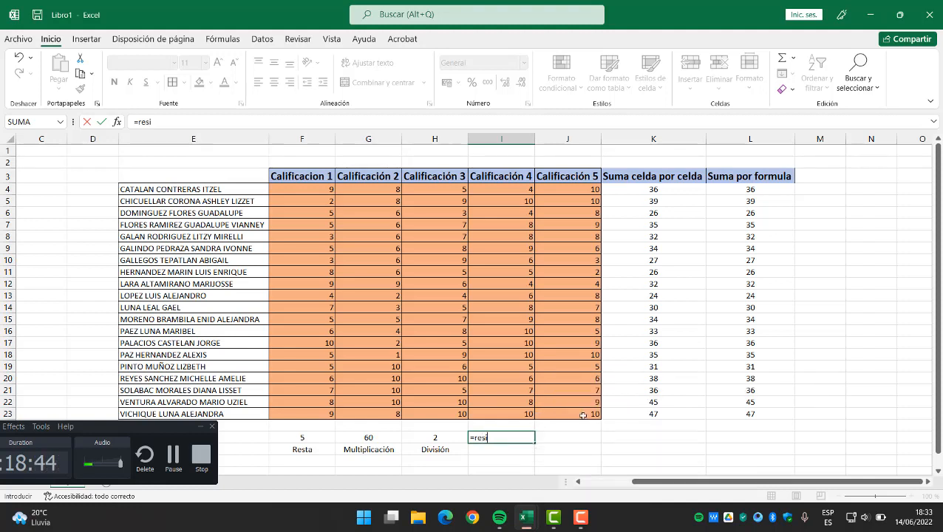
pyautogui.click(560, 442)
pyautogui.click(504, 438)
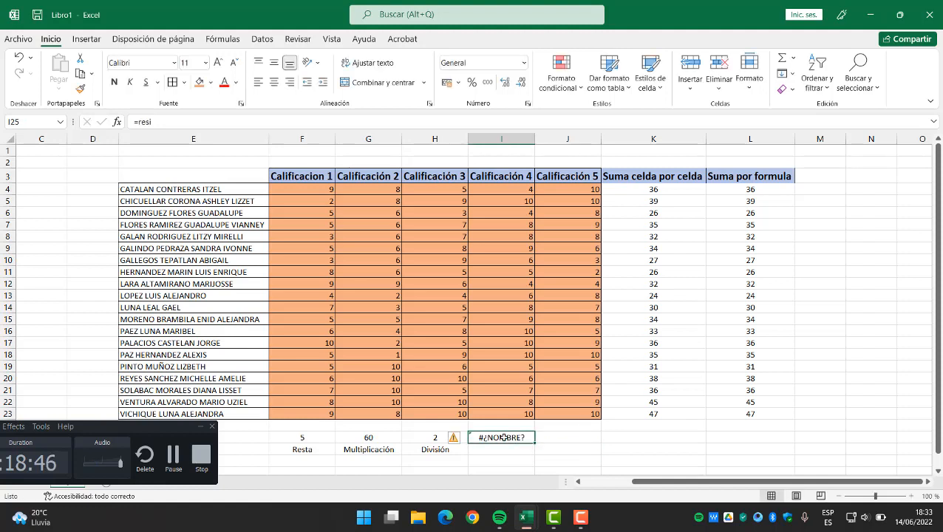
pyautogui.press('Delete')
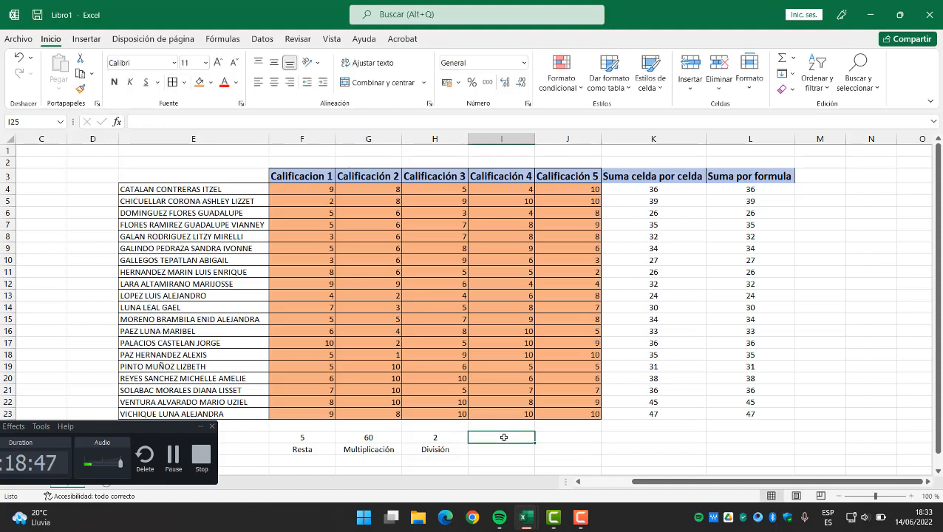
# Review the subtraction, multiplication and division formulas in F25, G25 and H25.
pyautogui.click(291, 450)
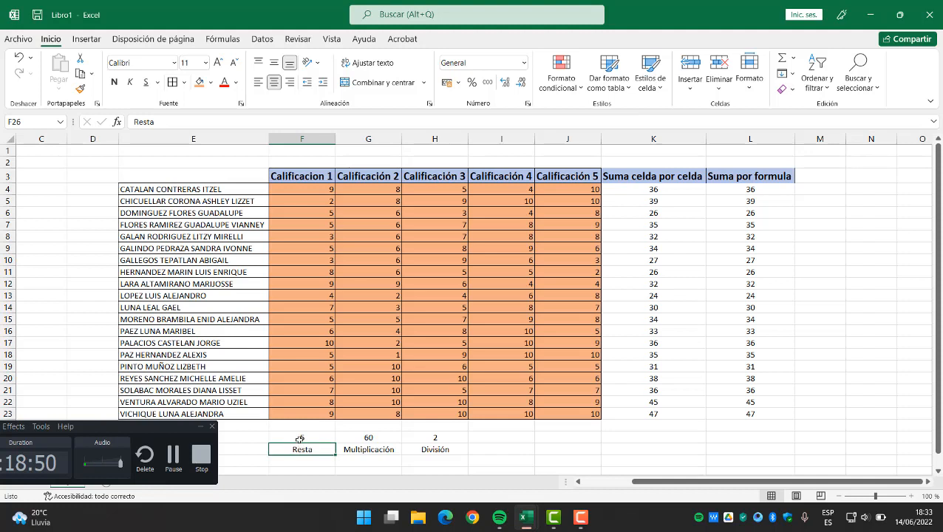
pyautogui.click(299, 439)
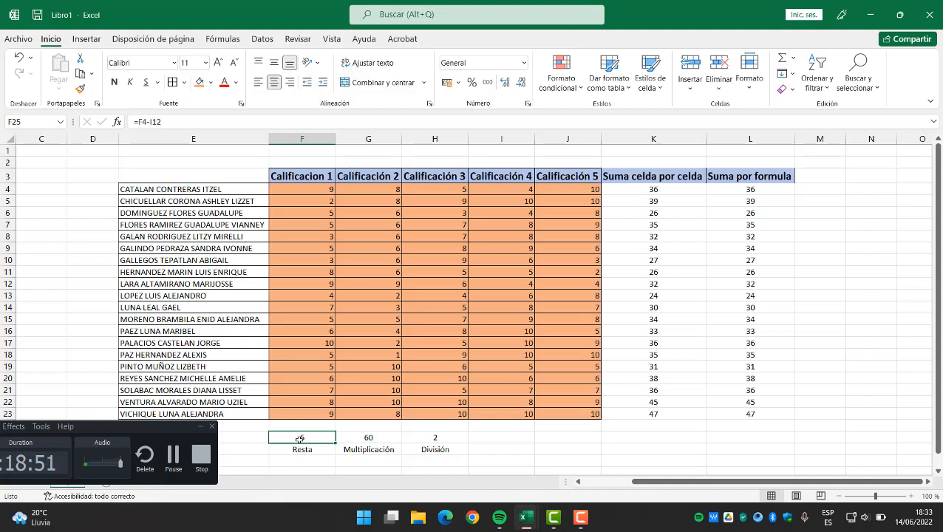
pyautogui.click(362, 439)
pyautogui.click(427, 438)
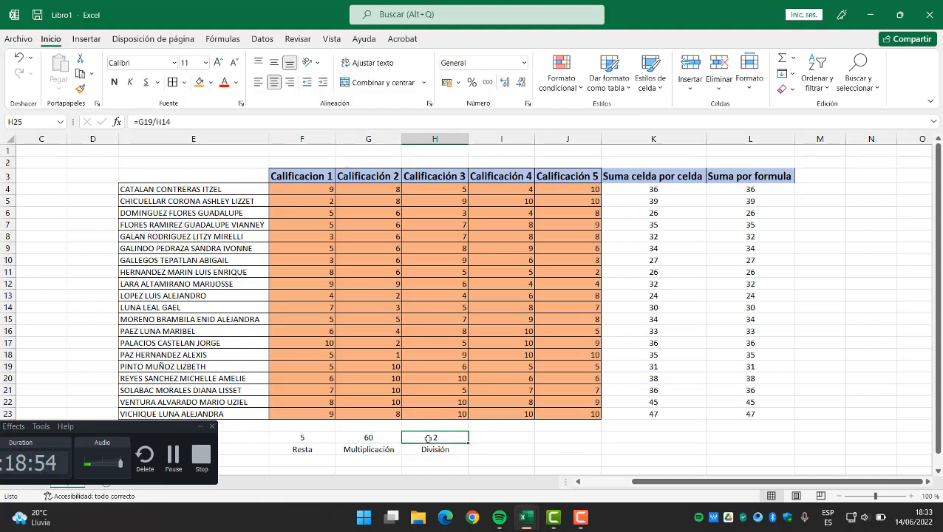
pyautogui.click(545, 437)
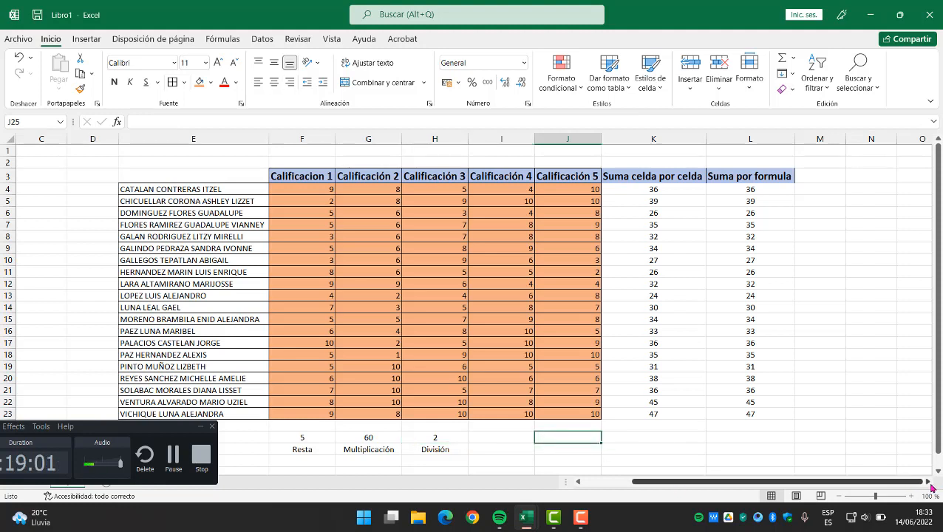
# Enter the list numbers 1, 2 and 3 in D4:D6, beside the first three students.
pyautogui.click(93, 189)
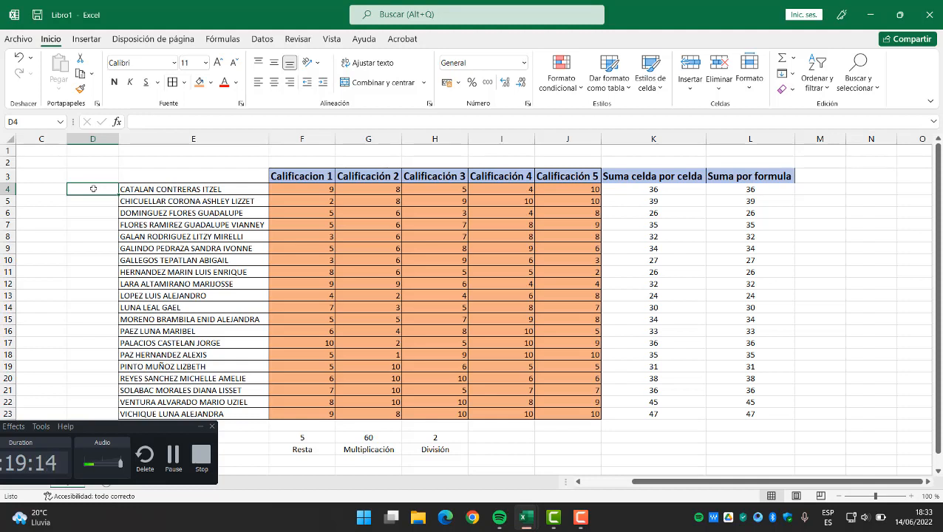
pyautogui.write('1')
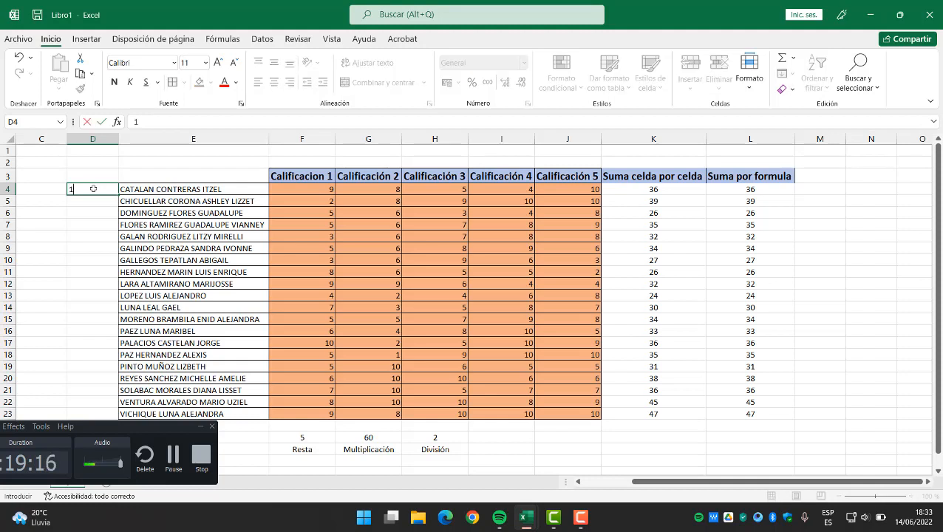
pyautogui.press('Return')
pyautogui.write('2')
pyautogui.press('Return')
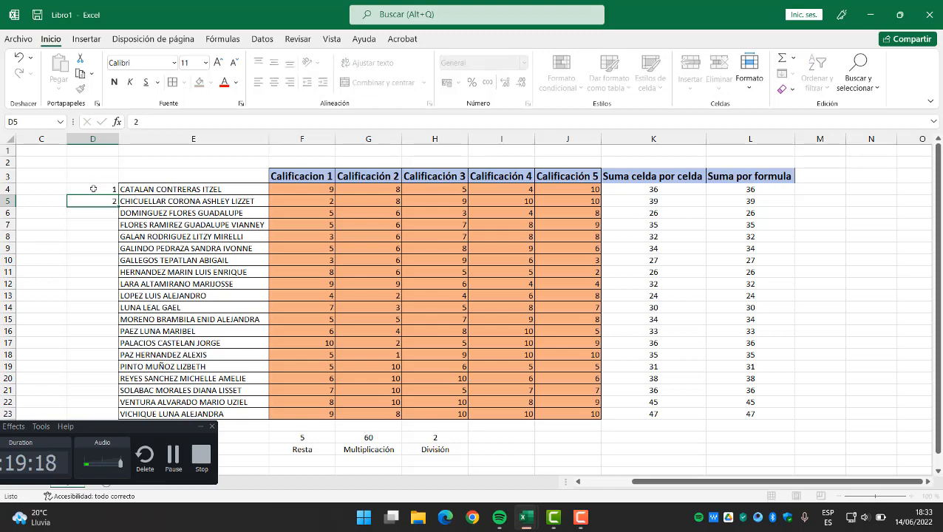
pyautogui.write('3')
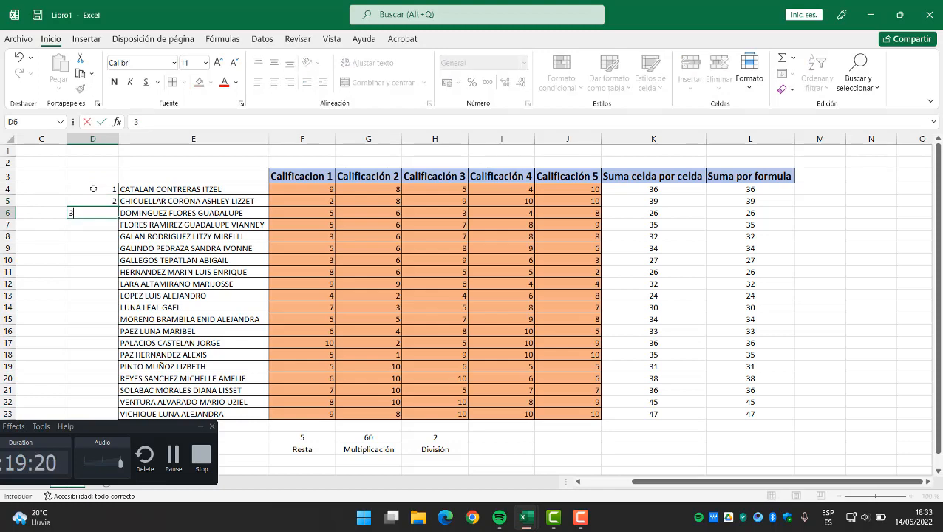
pyautogui.press('Return')
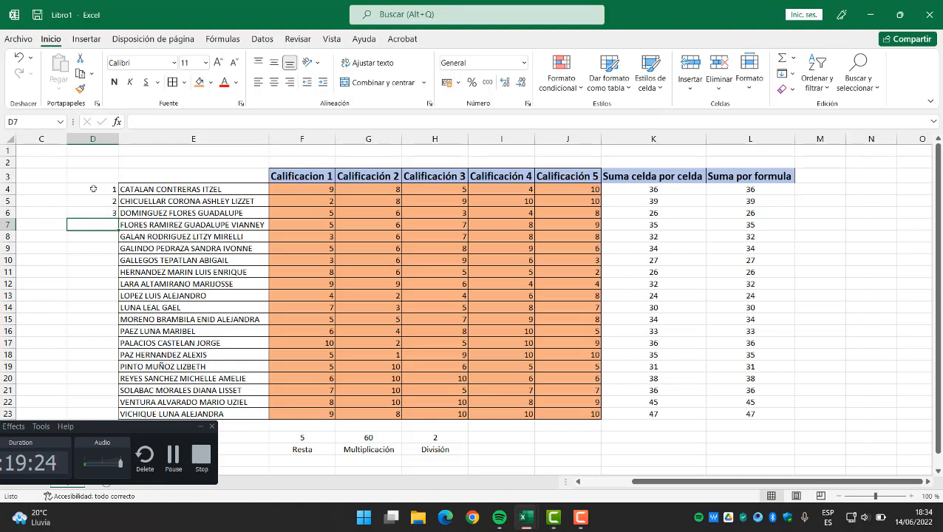
# Extend the number series from D4:D6 down to D23 so every student row is numbered.
pyautogui.press('Up')
pyautogui.press('Up')
pyautogui.press('Up')
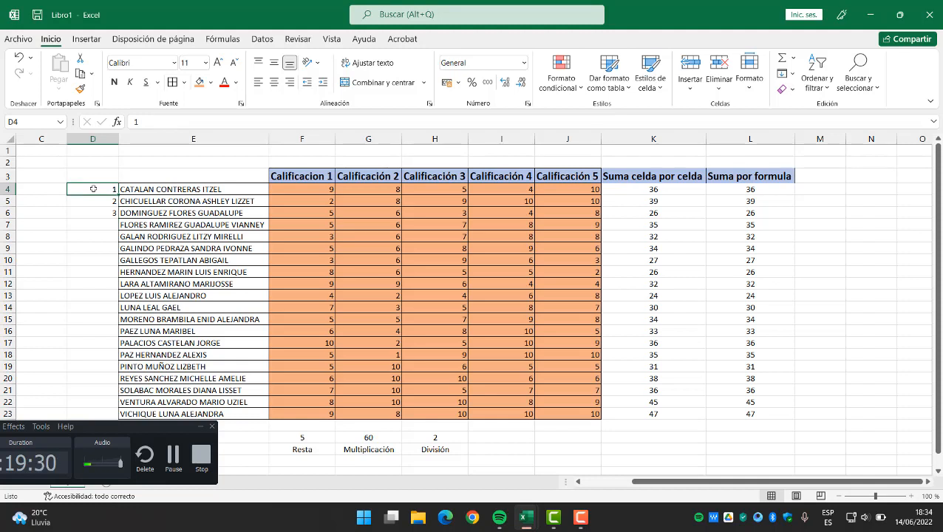
pyautogui.hotkey('shift', 'Down')
pyautogui.hotkey('shift', 'Down')
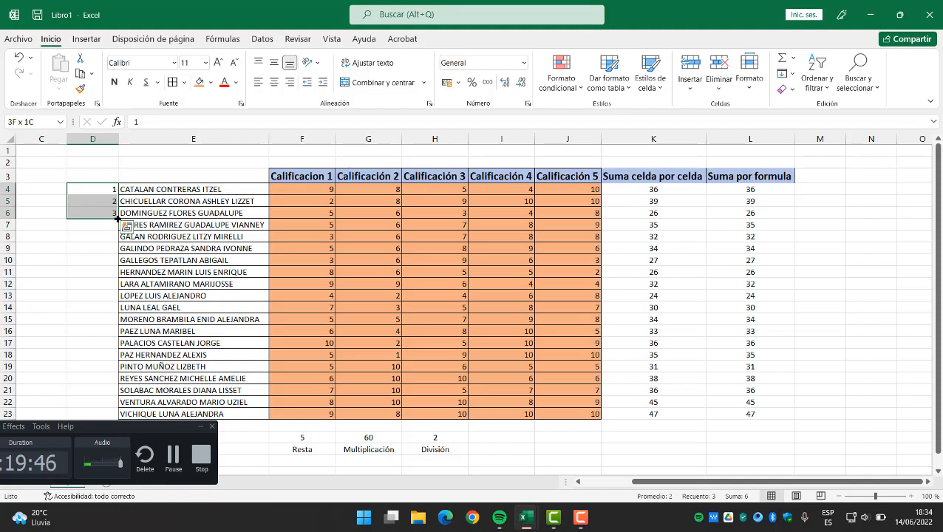
pyautogui.moveTo(117, 218); pyautogui.dragTo(117, 418)
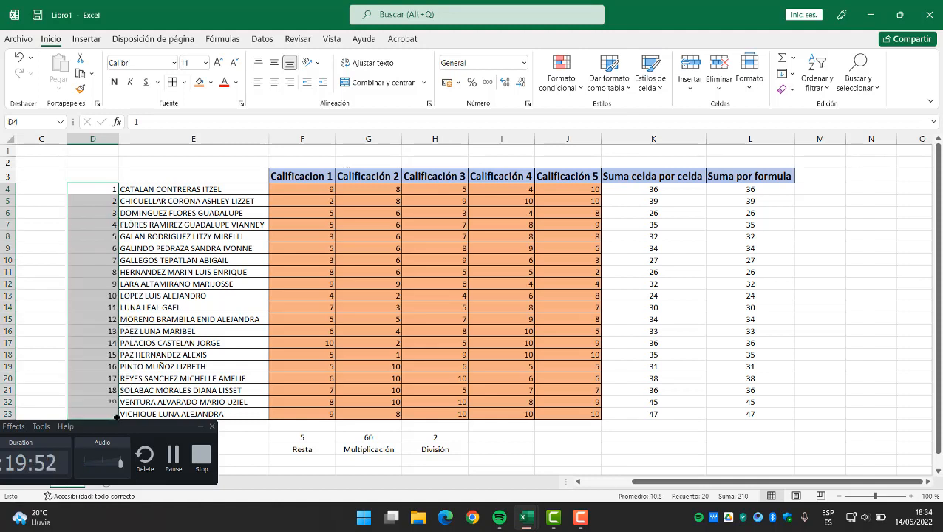
# Center the list numbers in D4:D23, fill them light blue and add all borders.
pyautogui.click(566, 446)
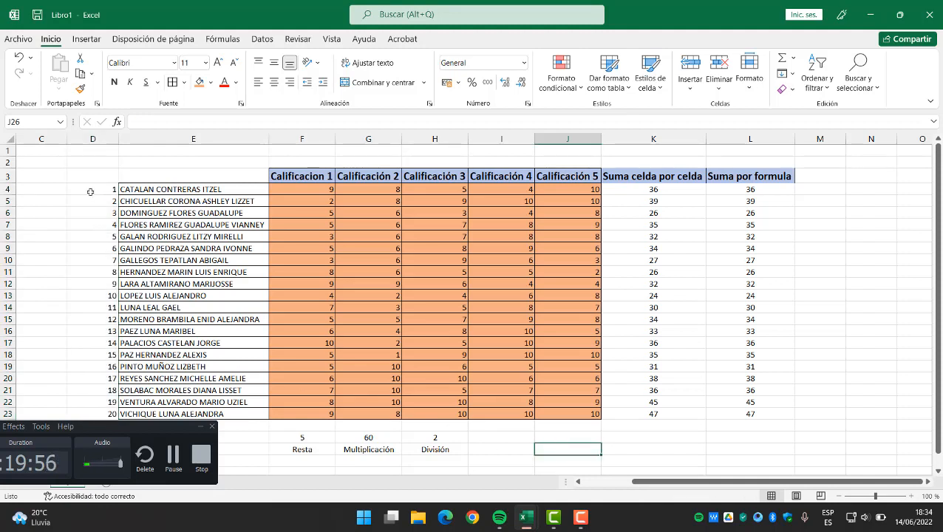
pyautogui.moveTo(90, 191); pyautogui.dragTo(104, 414)
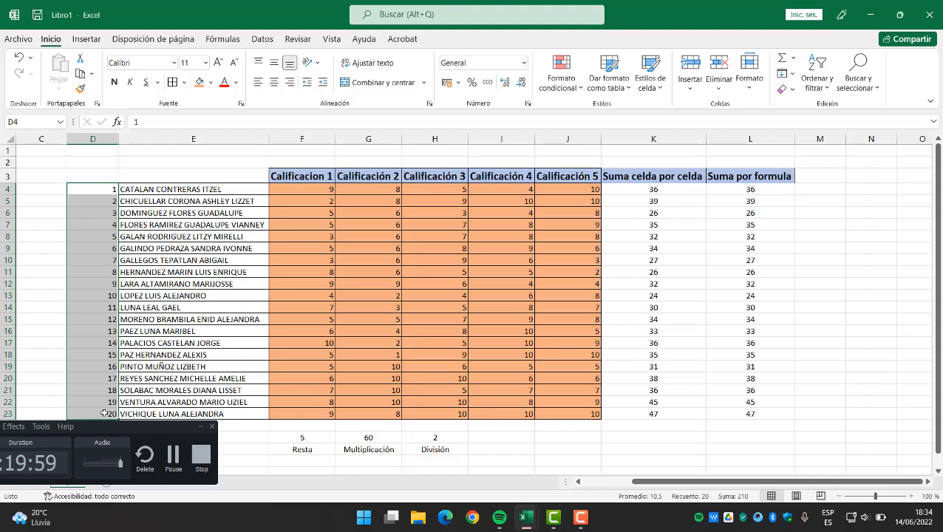
pyautogui.click(275, 82)
pyautogui.click(210, 83)
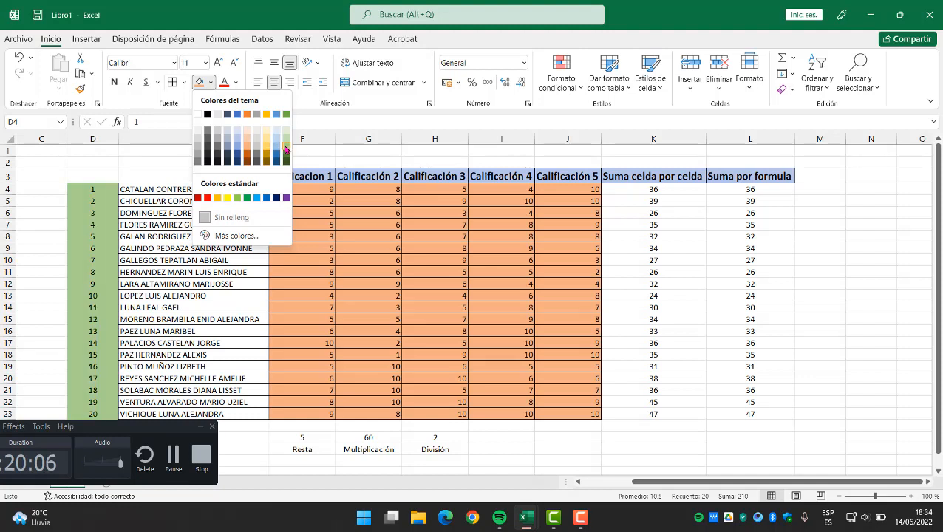
pyautogui.click(279, 151)
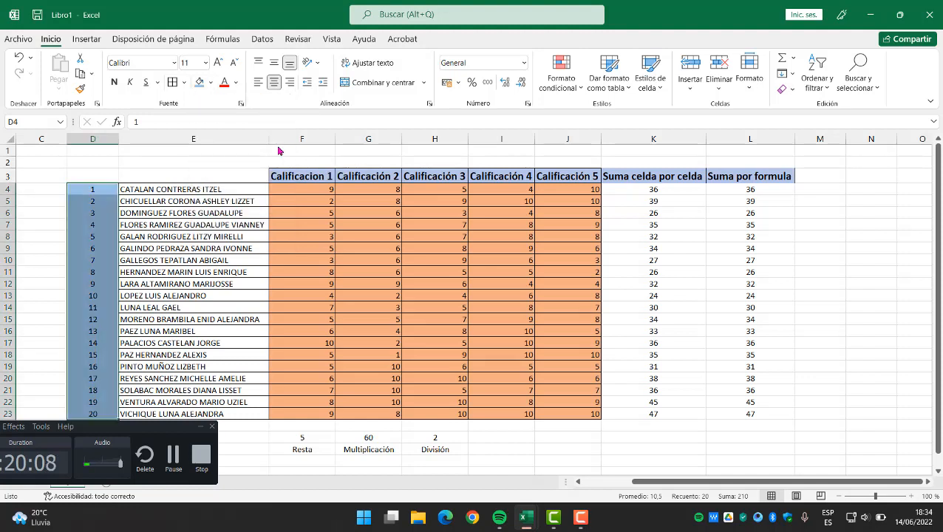
pyautogui.click(172, 83)
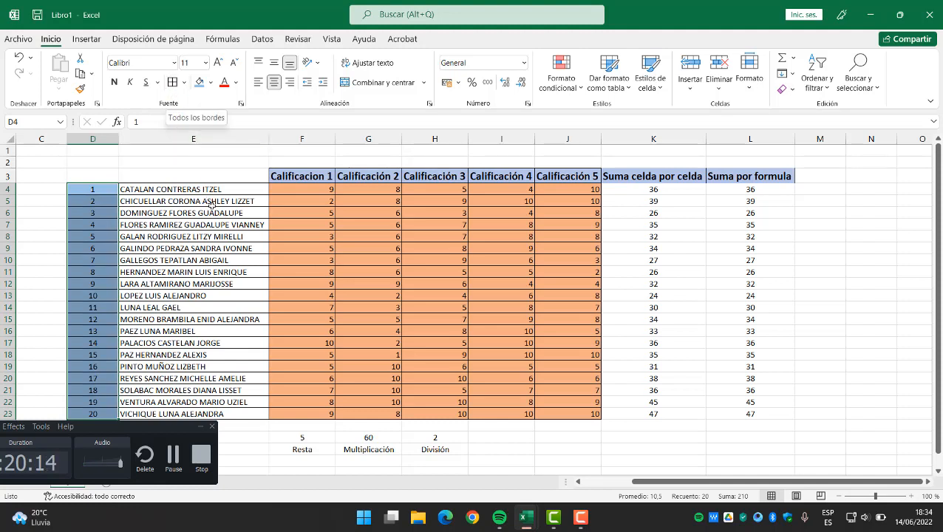
# Enter the headers "# lista" in D3 and "Nombre" in E3.
pyautogui.click(210, 174)
pyautogui.click(102, 173)
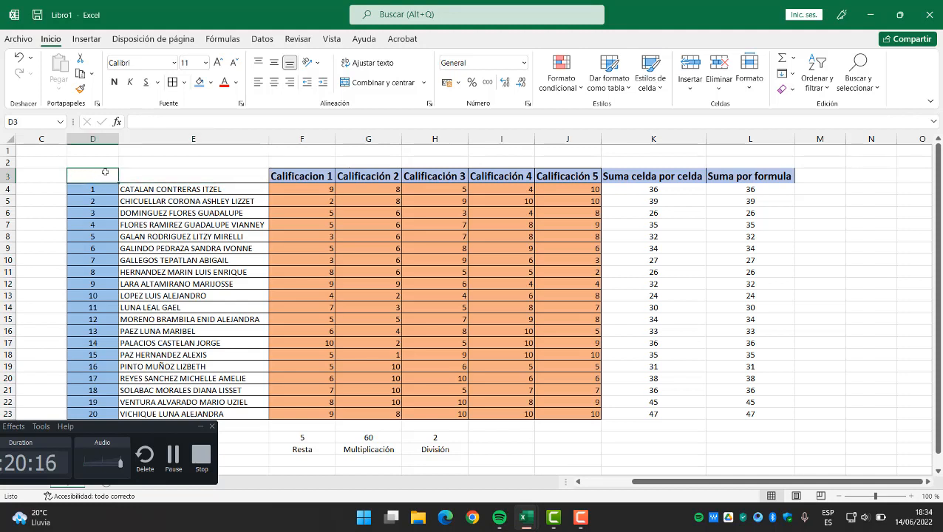
pyautogui.doubleClick(105, 172)
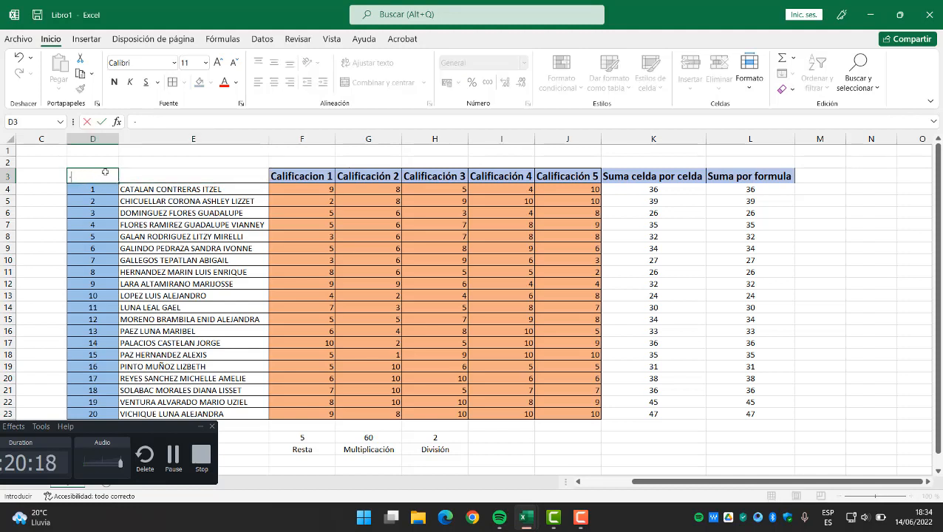
pyautogui.write('# lista')
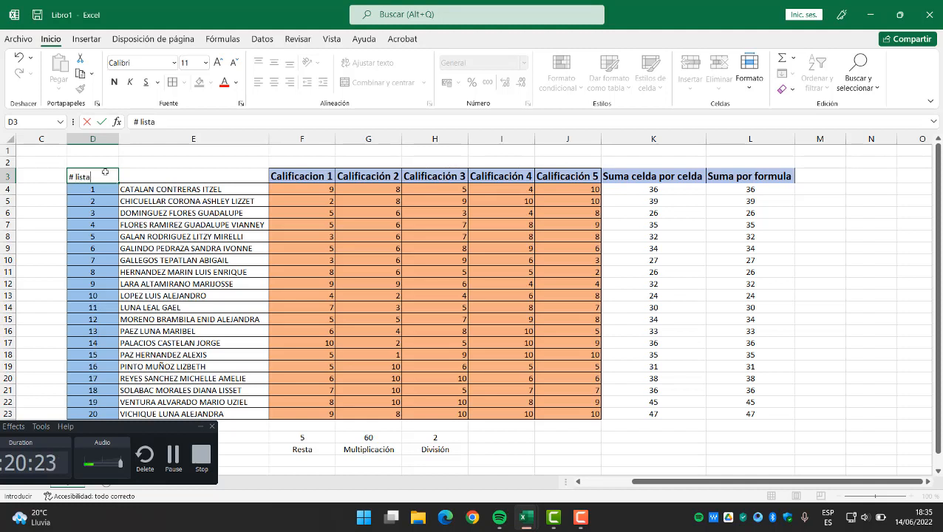
pyautogui.press('Tab')
pyautogui.write('Nombre')
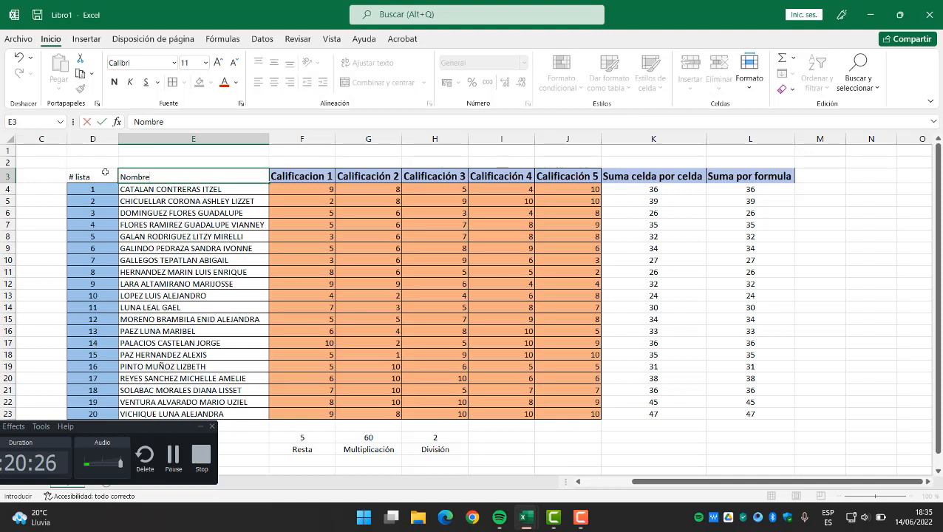
pyautogui.press('Tab')
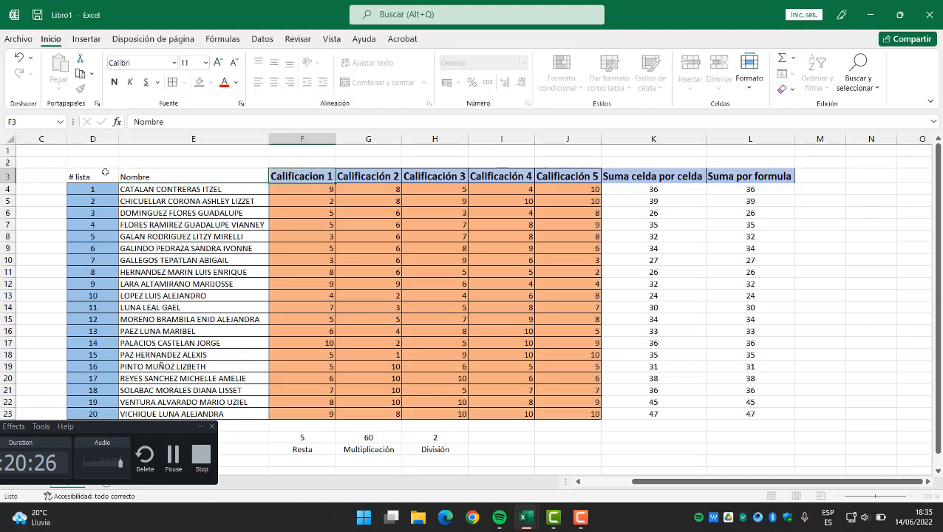
pyautogui.press('Left')
pyautogui.press('Left')
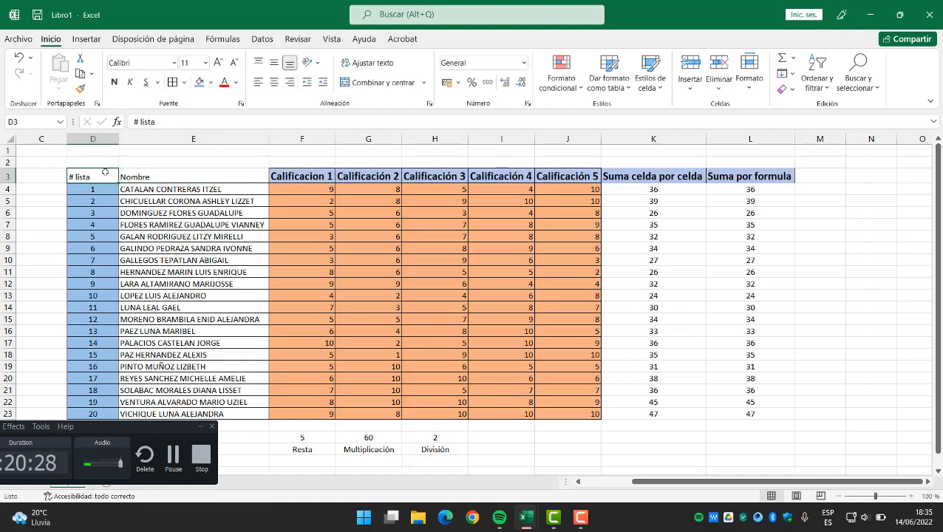
# Apply all borders to both sum columns, K3:L23, including their headers.
pyautogui.click(643, 175)
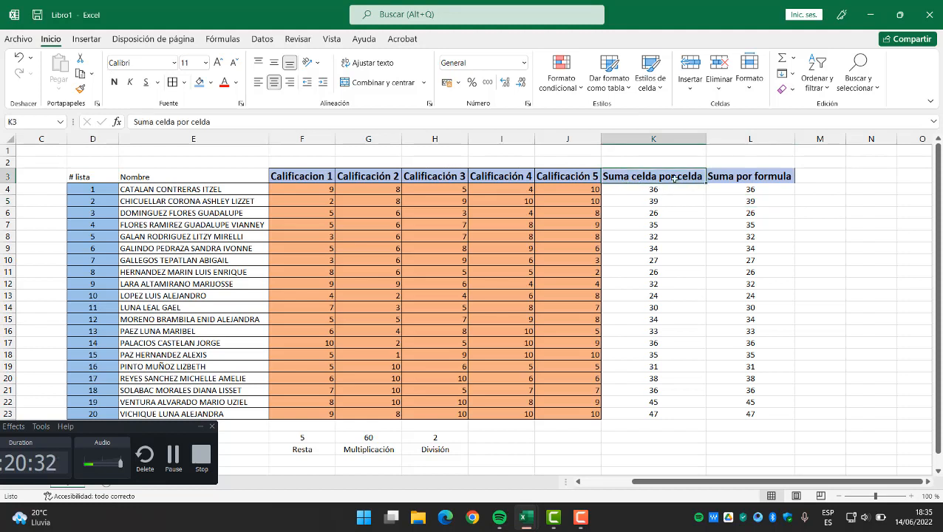
pyautogui.moveTo(674, 179)
pyautogui.mouseDown()
pyautogui.moveTo(728, 178)
pyautogui.moveTo(741, 392)
pyautogui.moveTo(739, 414)
pyautogui.moveTo(728, 417)
pyautogui.mouseUp()
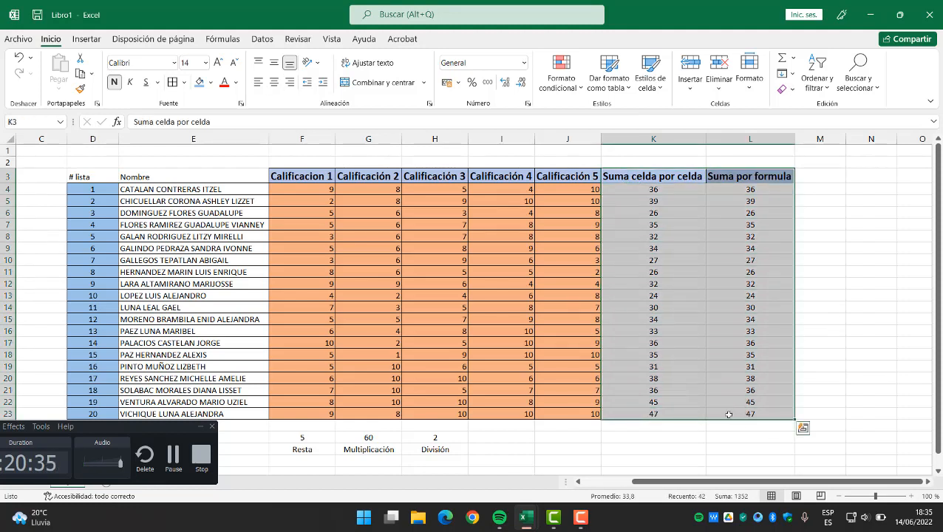
pyautogui.click(174, 82)
pyautogui.click(821, 210)
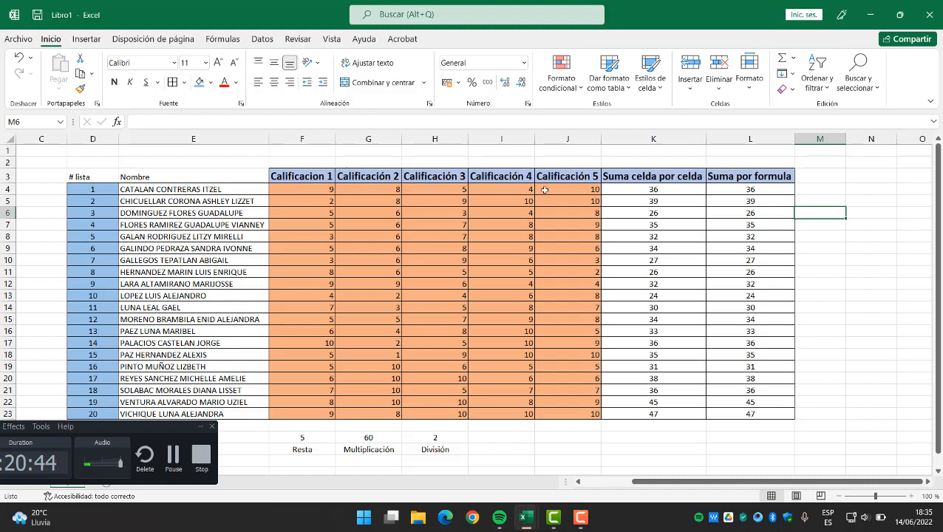
# Enter the header "Promedio numero por numero" in M3 and widen column M to fit it.
pyautogui.click(809, 171)
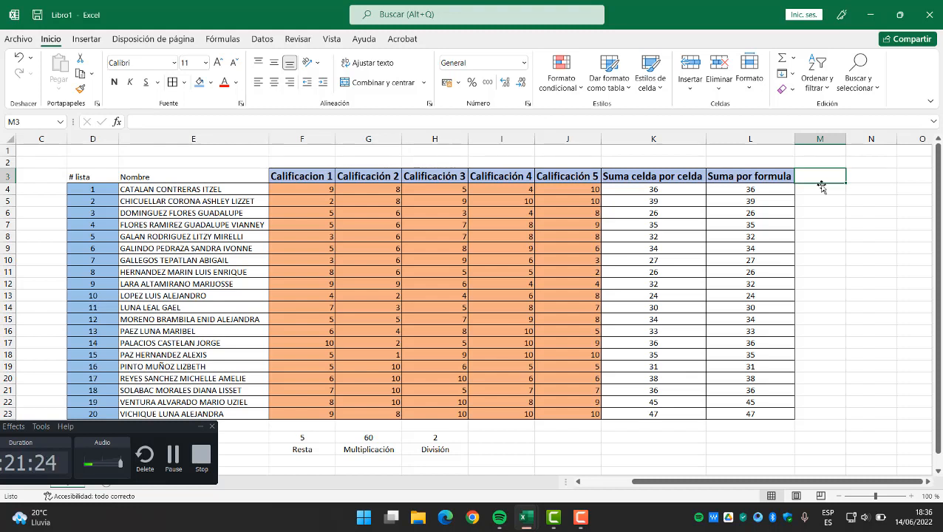
pyautogui.write('Promedio')
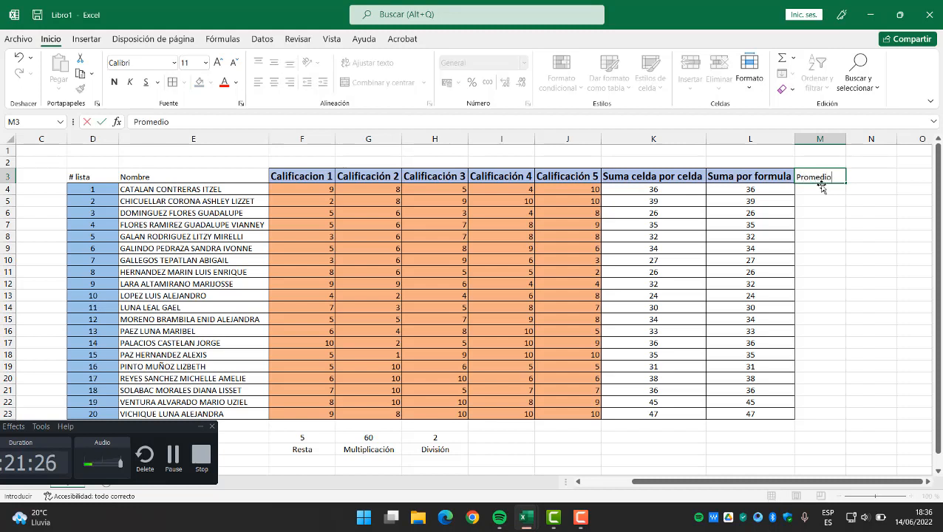
pyautogui.write(' numero por')
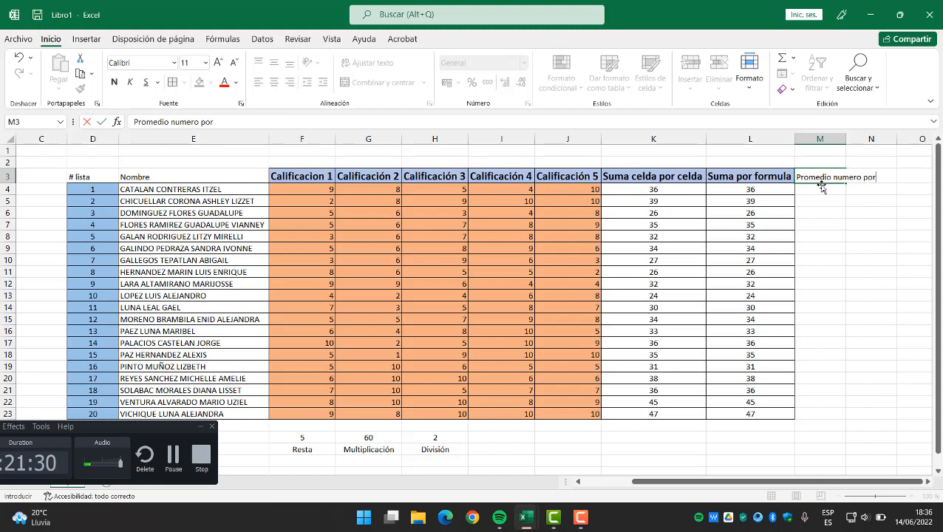
pyautogui.write(' numero')
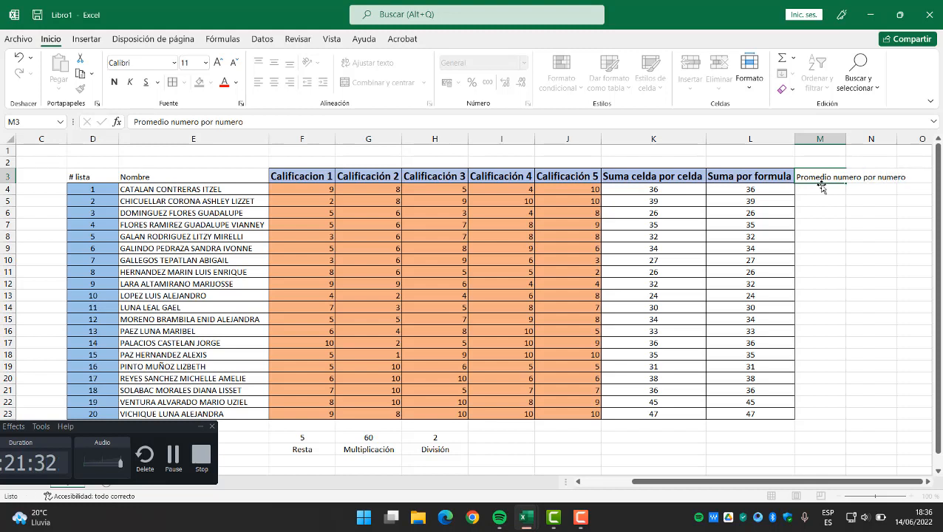
pyautogui.press('Return')
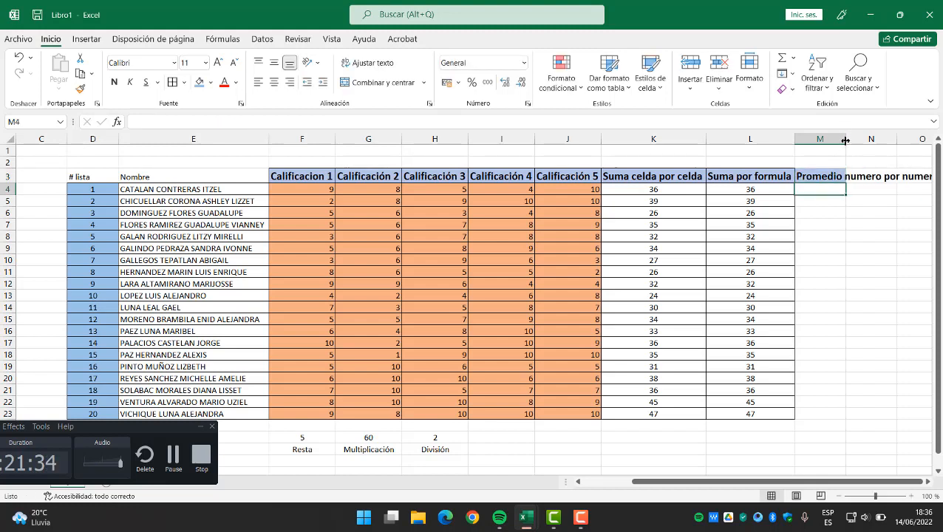
pyautogui.click(829, 177)
pyautogui.moveTo(847, 139); pyautogui.dragTo(846, 138)
pyautogui.doubleClick(846, 138)
pyautogui.click(880, 230)
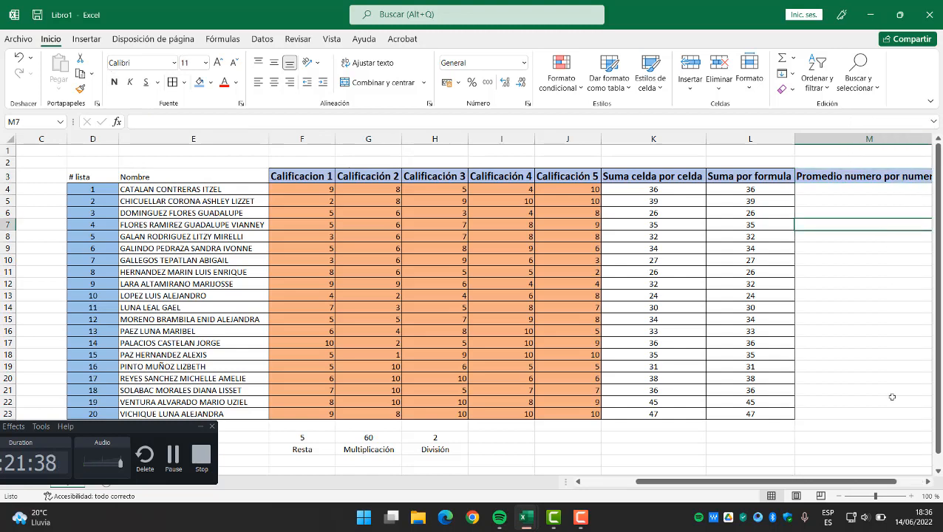
pyautogui.click(929, 482)
pyautogui.click(928, 482)
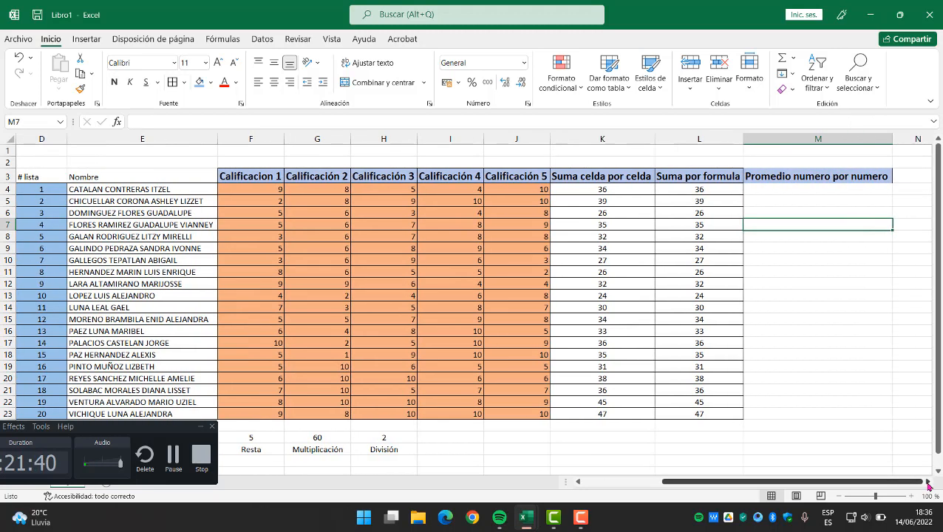
# Calculate the first student's average in M4 with the formula =(F4+G4+H4+I4+J4)/5.
pyautogui.click(777, 192)
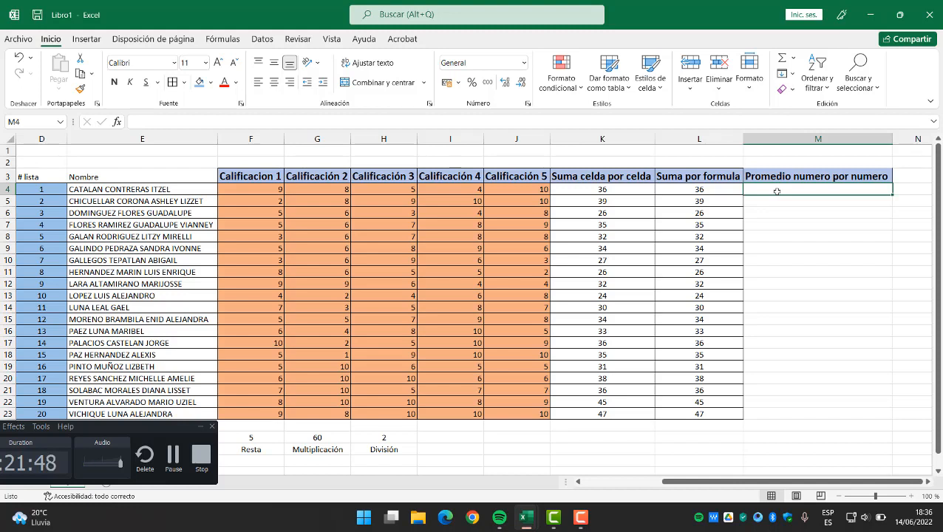
pyautogui.write('=(')
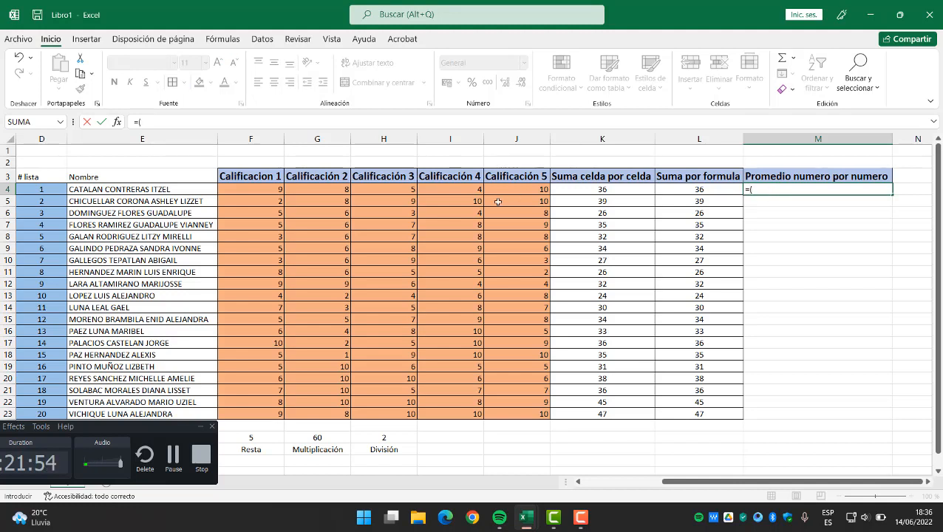
pyautogui.click(244, 191)
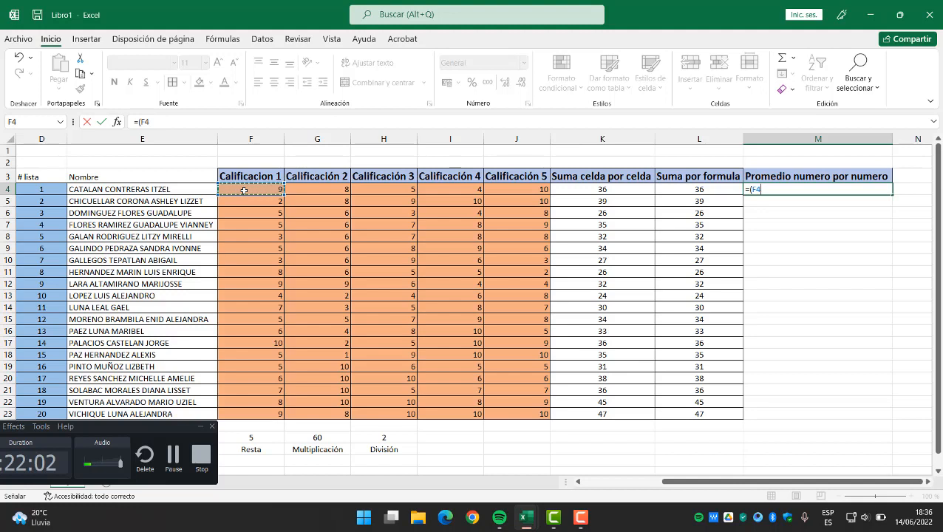
pyautogui.write('+')
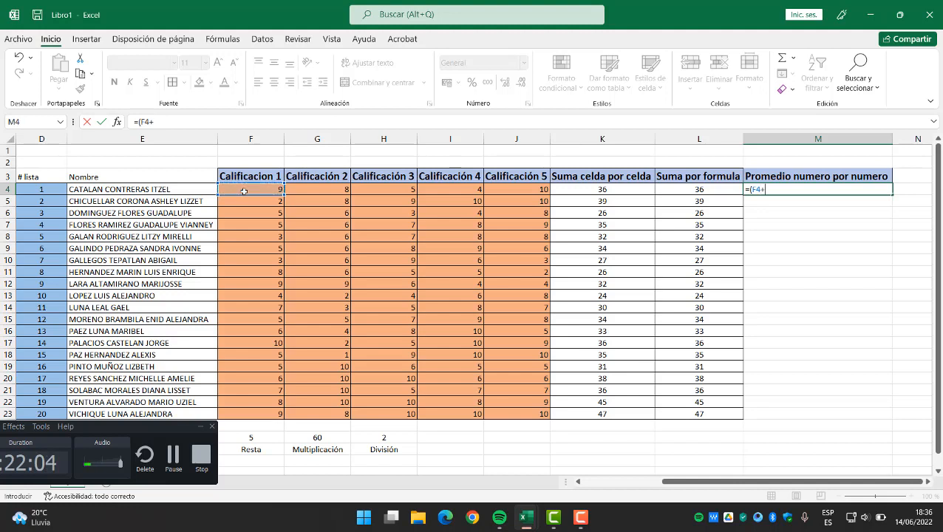
pyautogui.click(312, 193)
pyautogui.write('+')
pyautogui.click(366, 191)
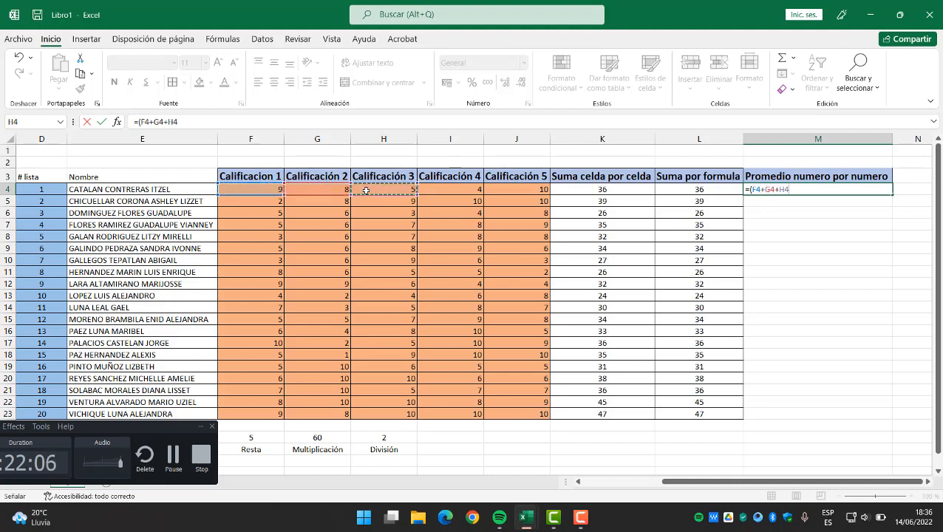
pyautogui.write('+')
pyautogui.click(444, 191)
pyautogui.write('+')
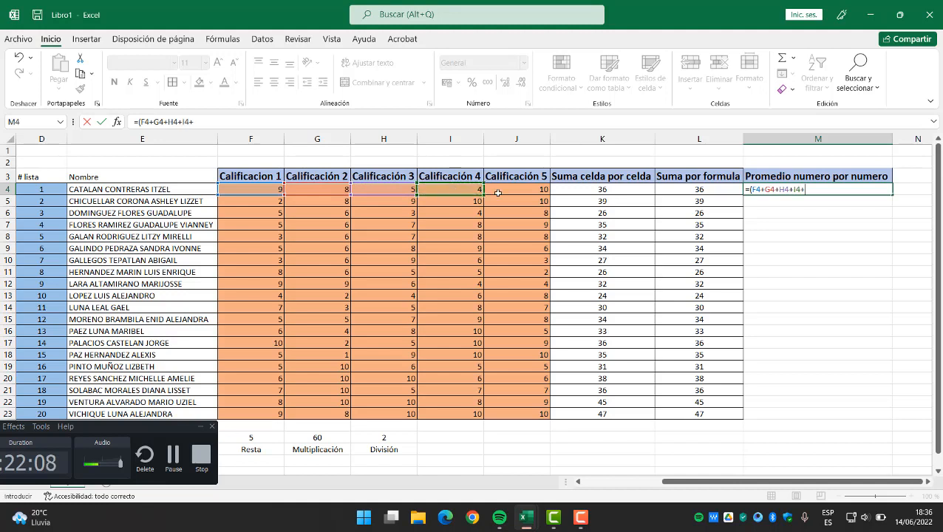
pyautogui.click(502, 191)
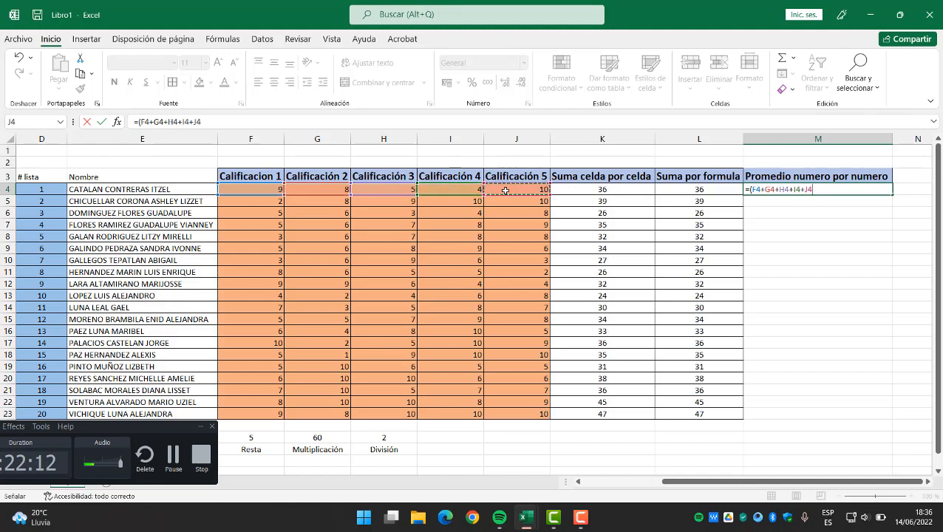
pyautogui.write(')/5')
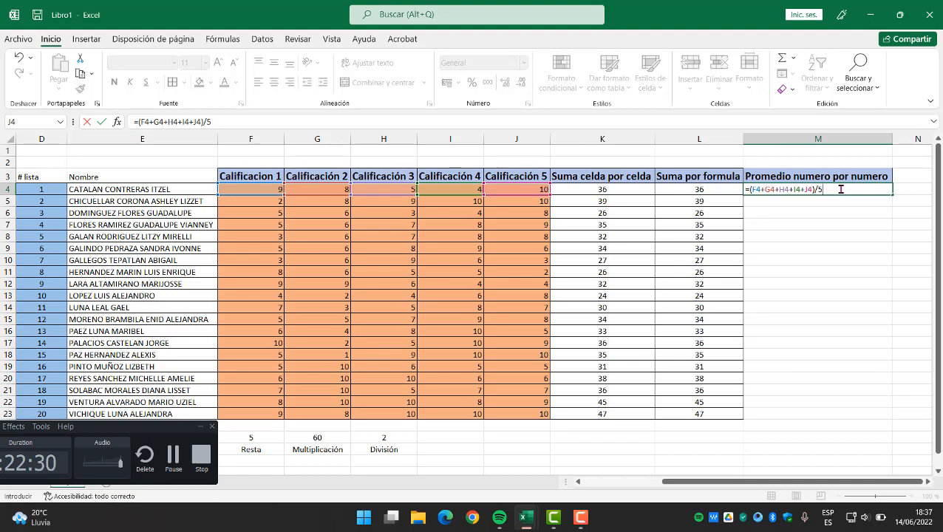
pyautogui.press('Return')
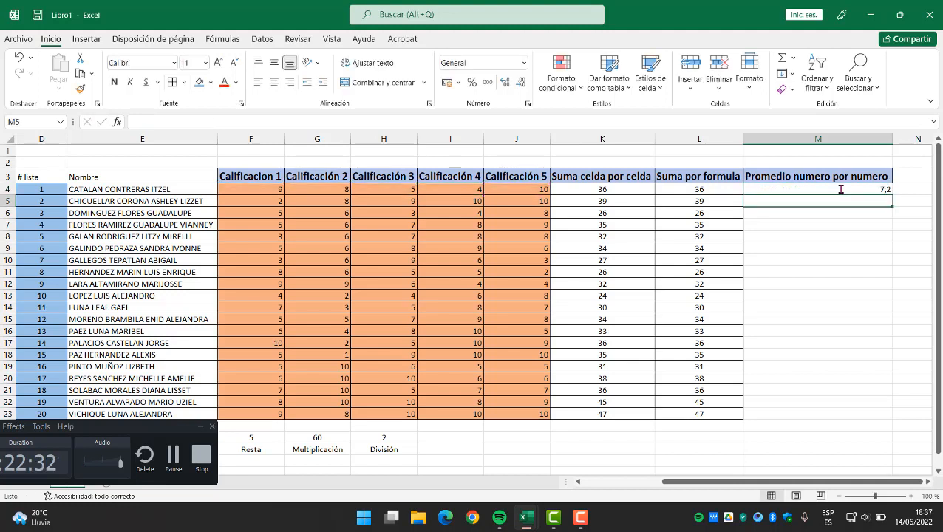
# Center the average in M4 and copy its formula down to M23 for all students.
pyautogui.click(841, 190)
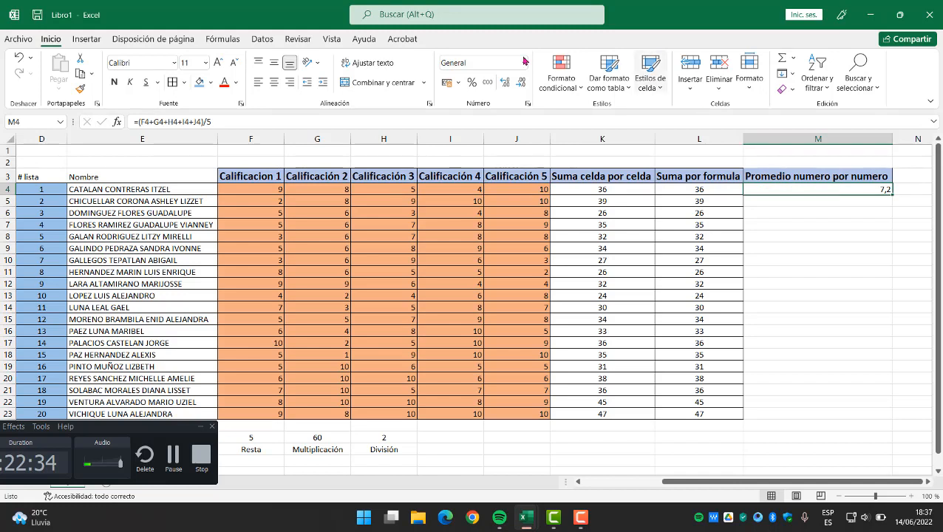
pyautogui.click(273, 82)
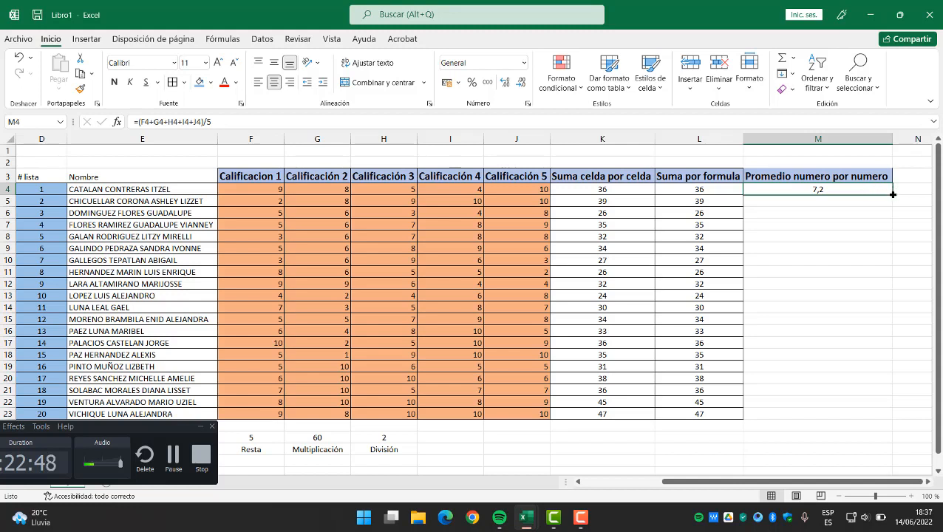
pyautogui.moveTo(893, 194); pyautogui.dragTo(882, 418)
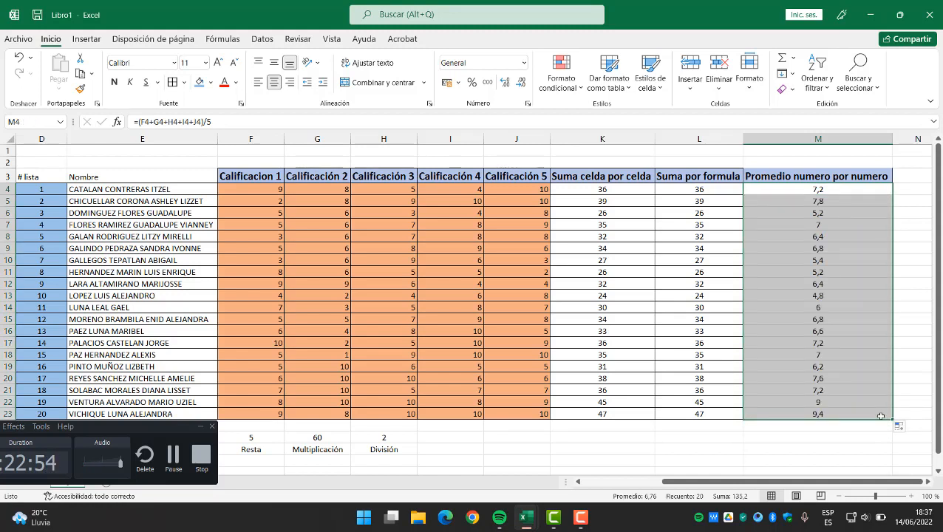
pyautogui.click(835, 449)
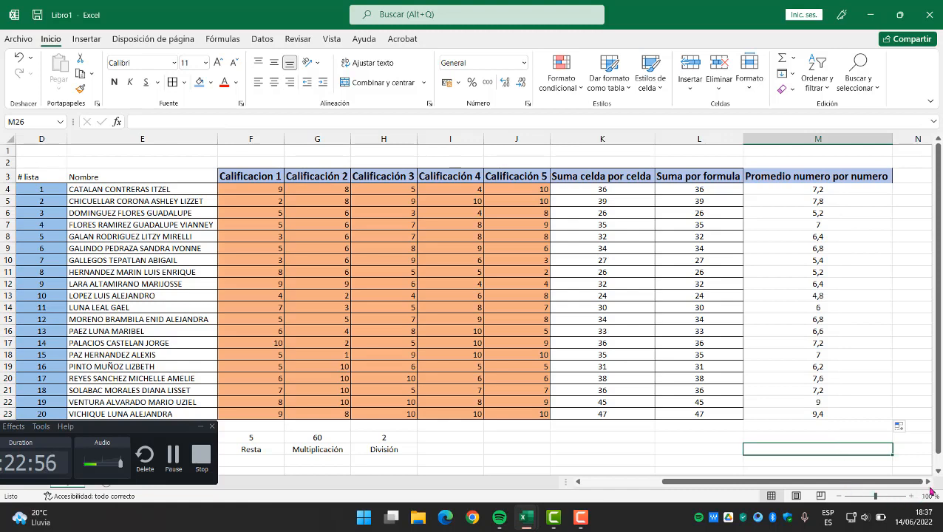
pyautogui.hscroll(3, 861, 442)
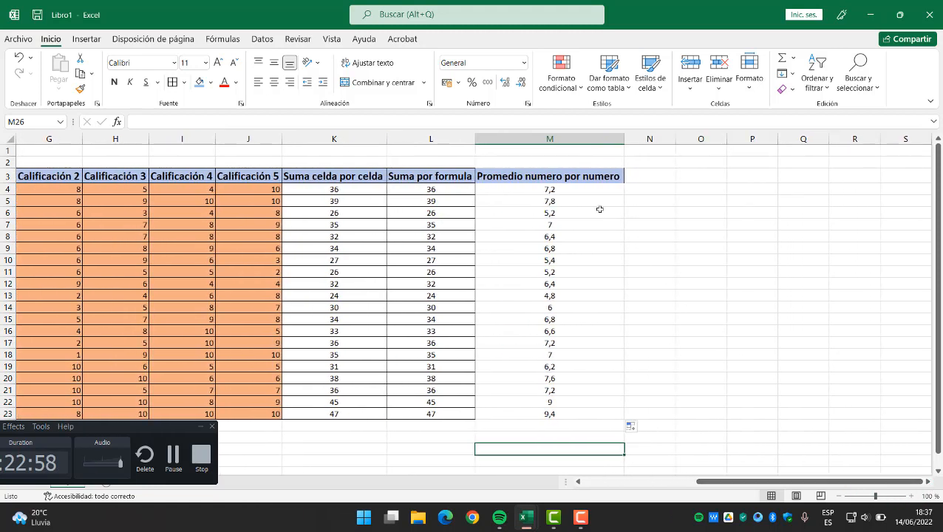
# Enter the header "Promedio por formula" in N3, beside the existing average column.
pyautogui.click(577, 481)
pyautogui.click(578, 482)
pyautogui.click(578, 481)
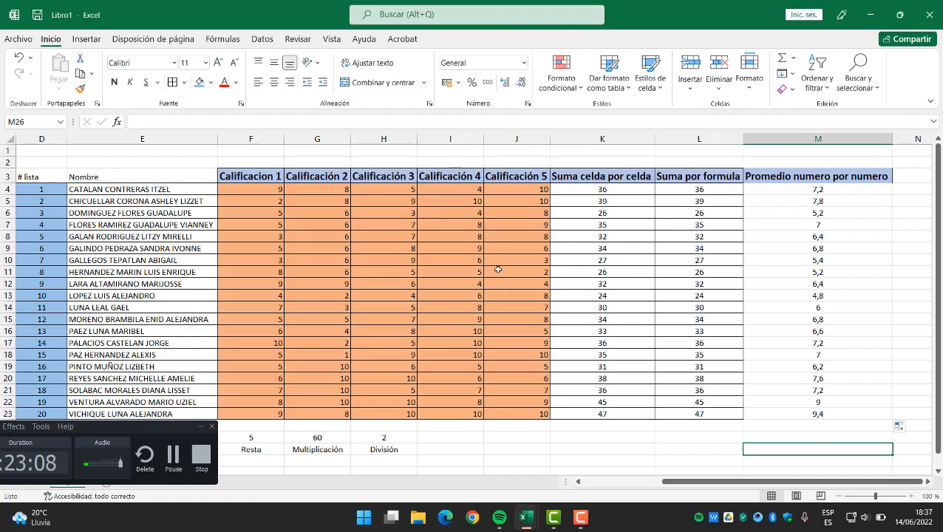
pyautogui.scroll(-1, 498, 270)
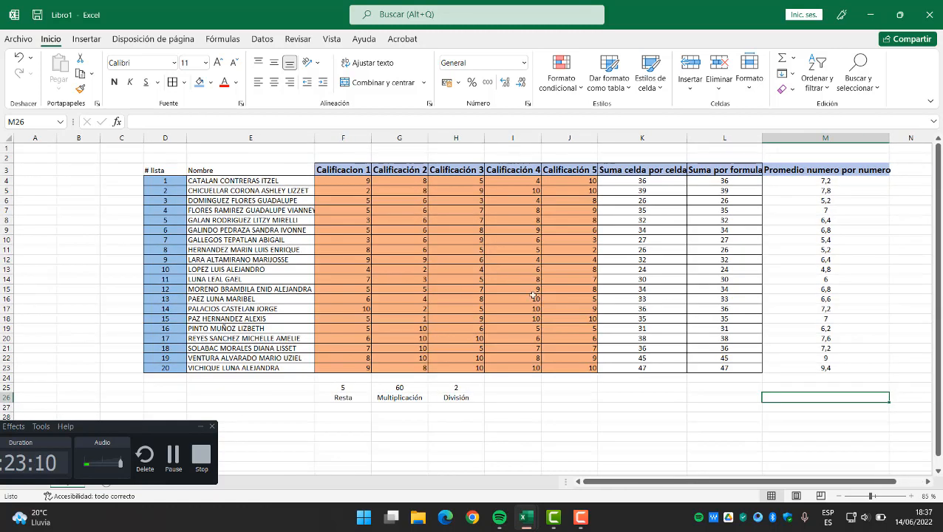
pyautogui.click(928, 482)
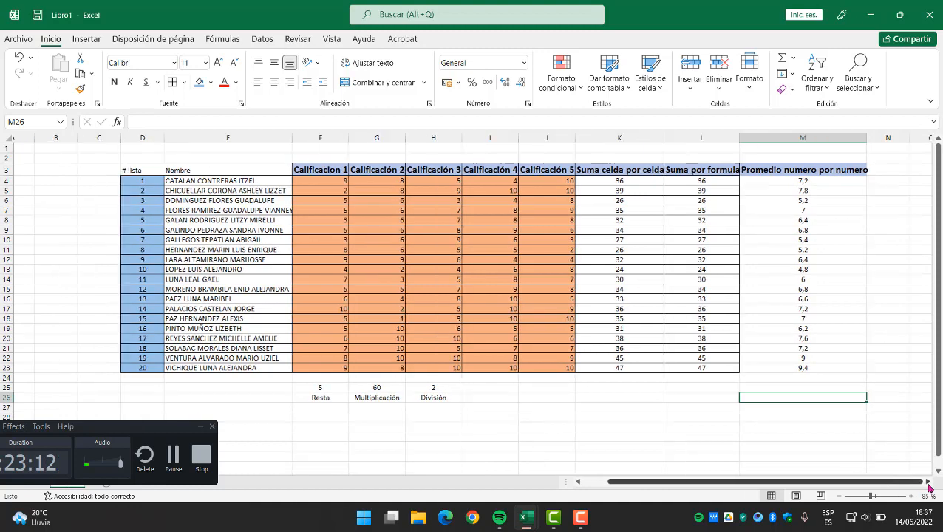
pyautogui.click(927, 482)
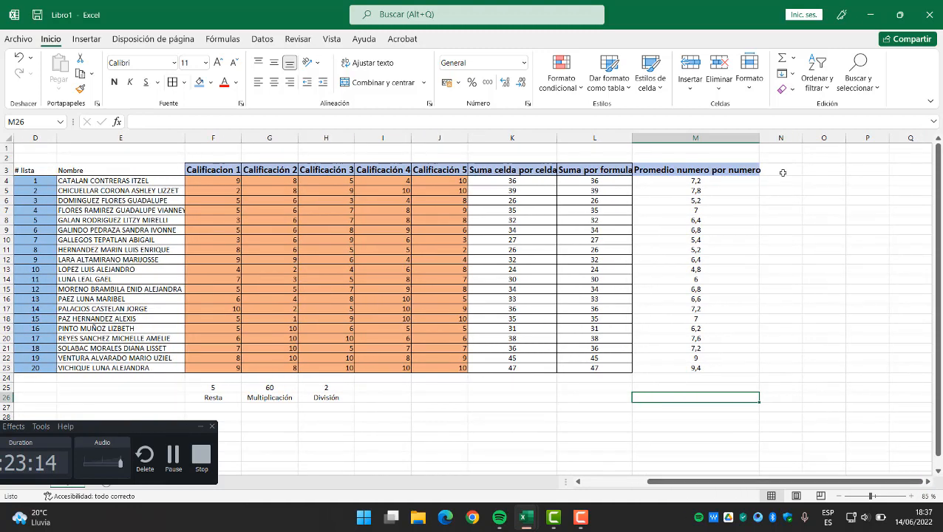
pyautogui.click(783, 172)
pyautogui.write('Pr')
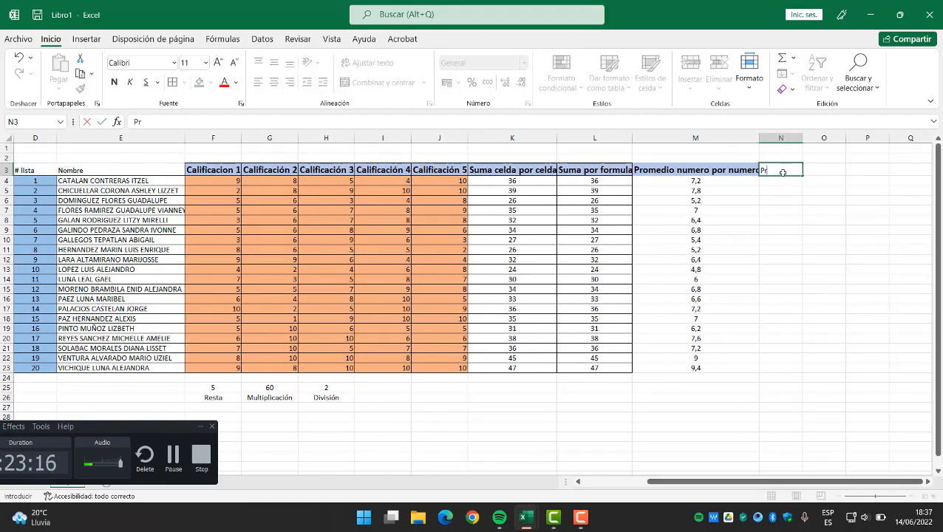
pyautogui.write('omedio por')
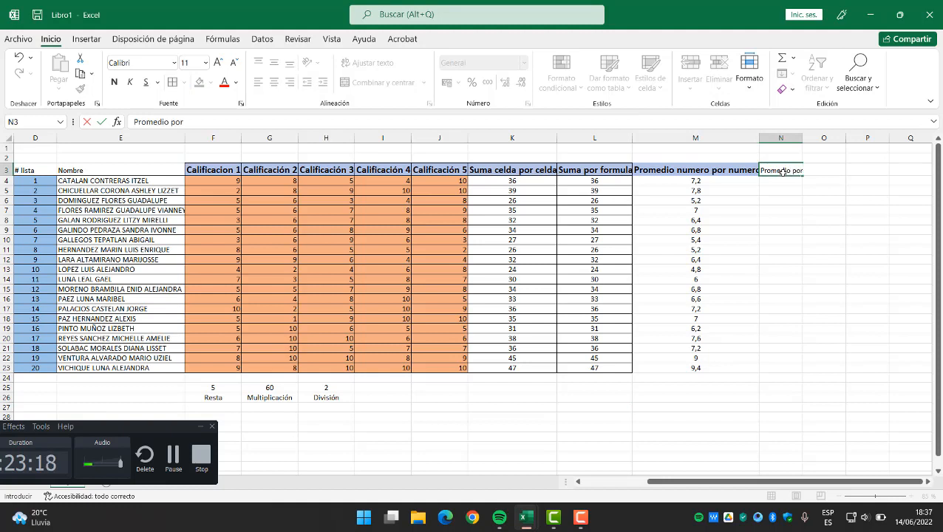
pyautogui.write(' formula')
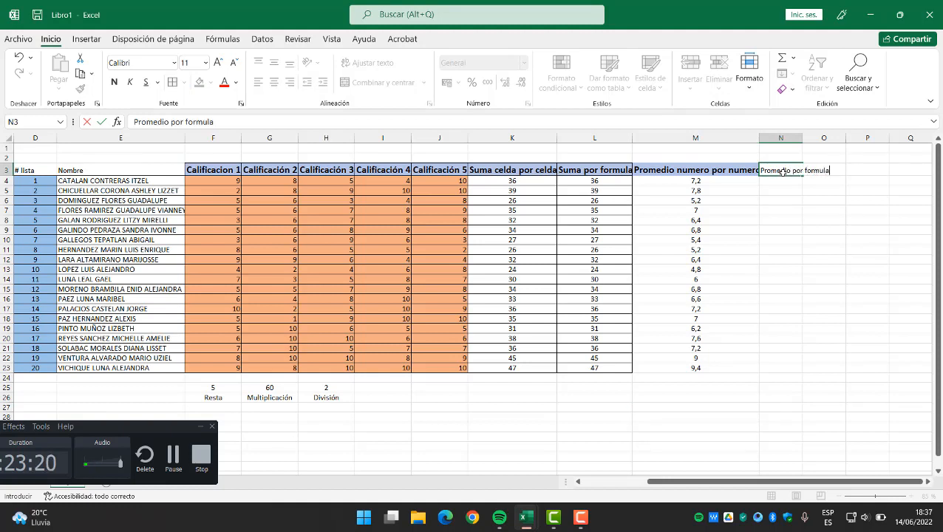
# Widen columns M and N so that both average headers fit.
pyautogui.click(757, 139)
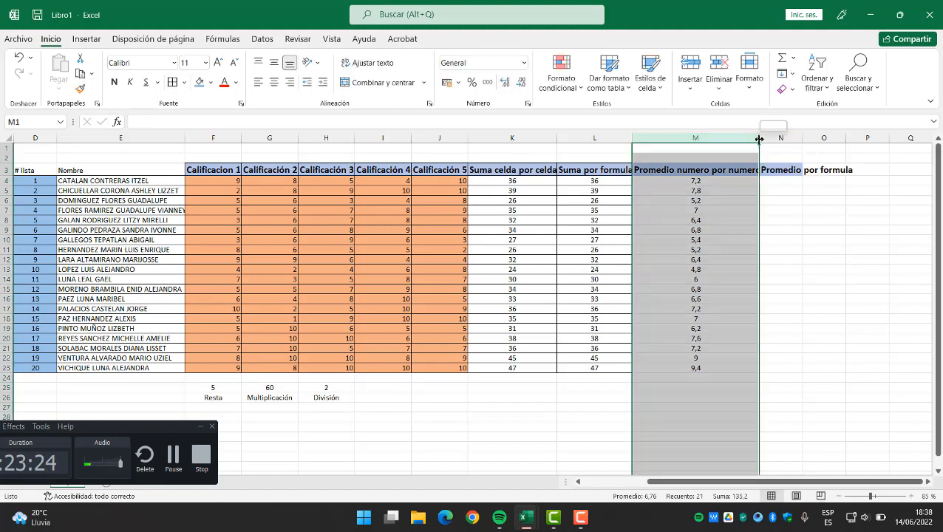
pyautogui.moveTo(759, 139); pyautogui.dragTo(766, 139)
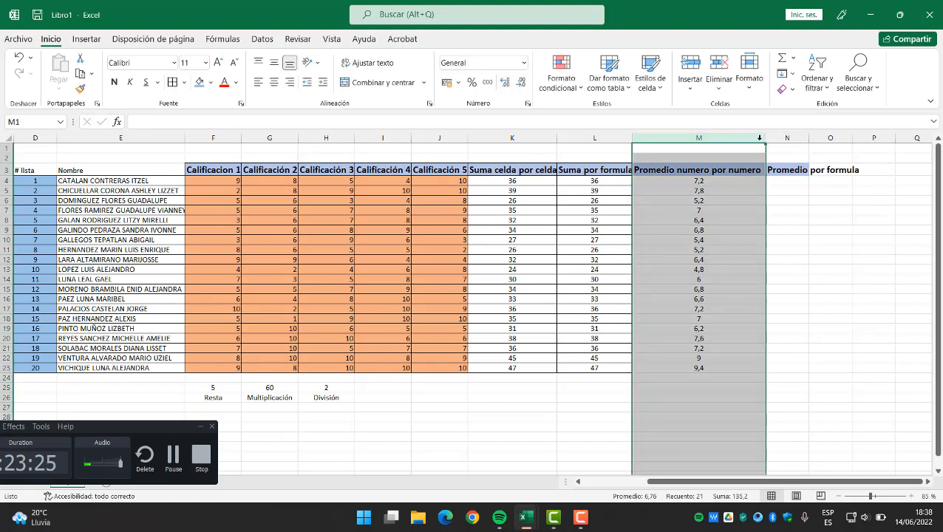
pyautogui.doubleClick(809, 139)
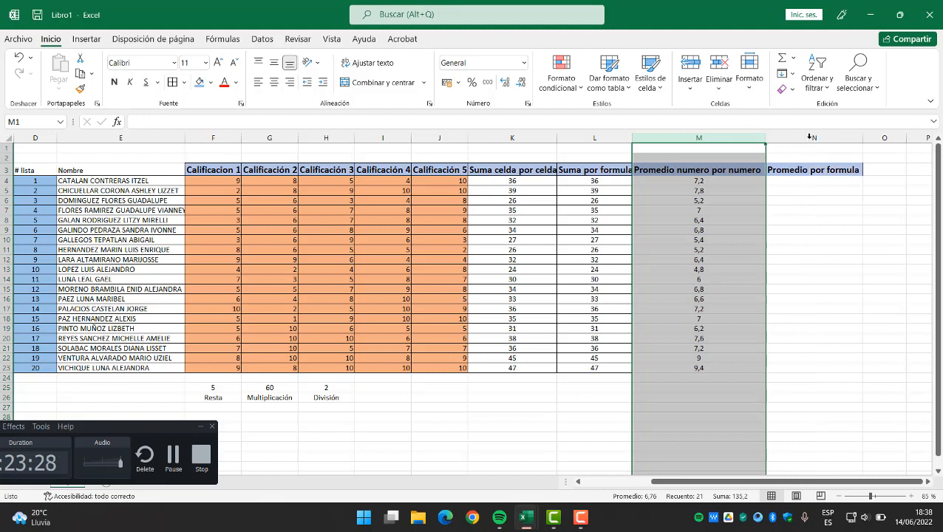
# Calculate the first student's average in N4 with the formula =PROMEDIO(F4:J4).
pyautogui.click(824, 182)
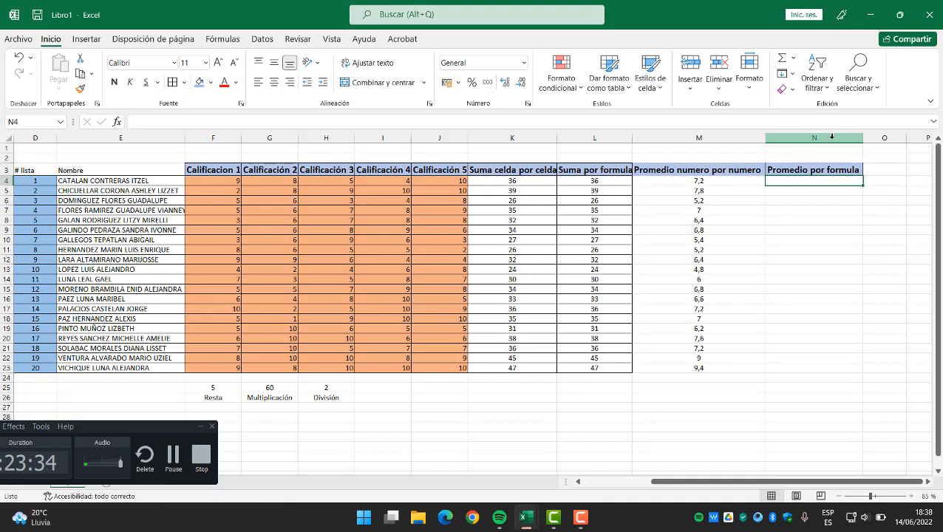
pyautogui.write('=p')
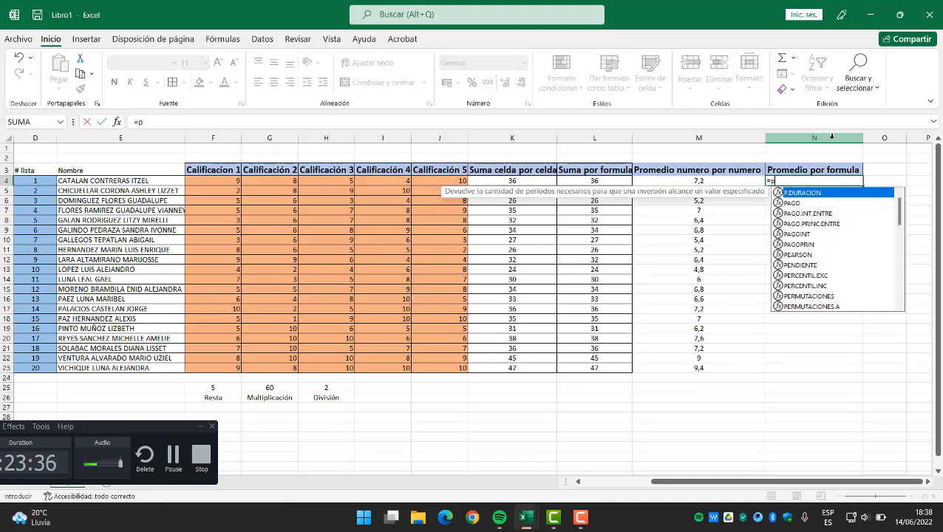
pyautogui.write('rome')
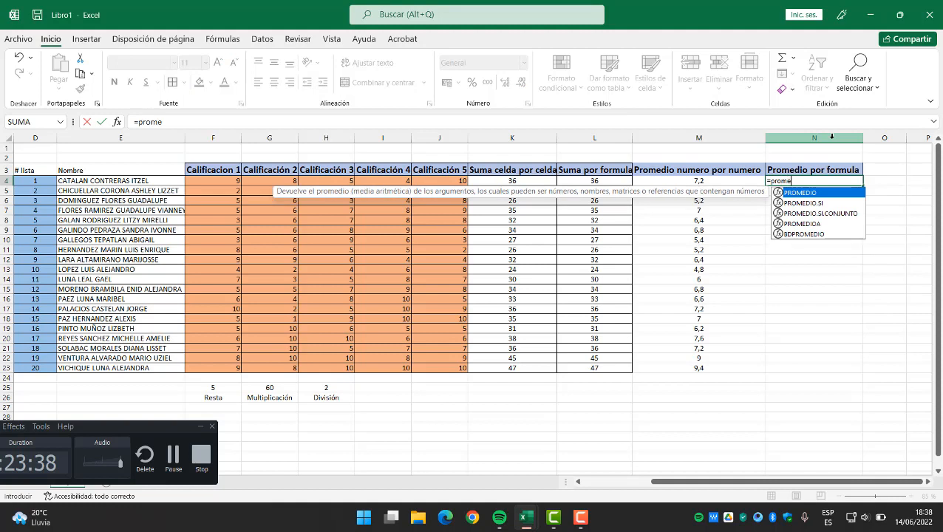
pyautogui.write('dio')
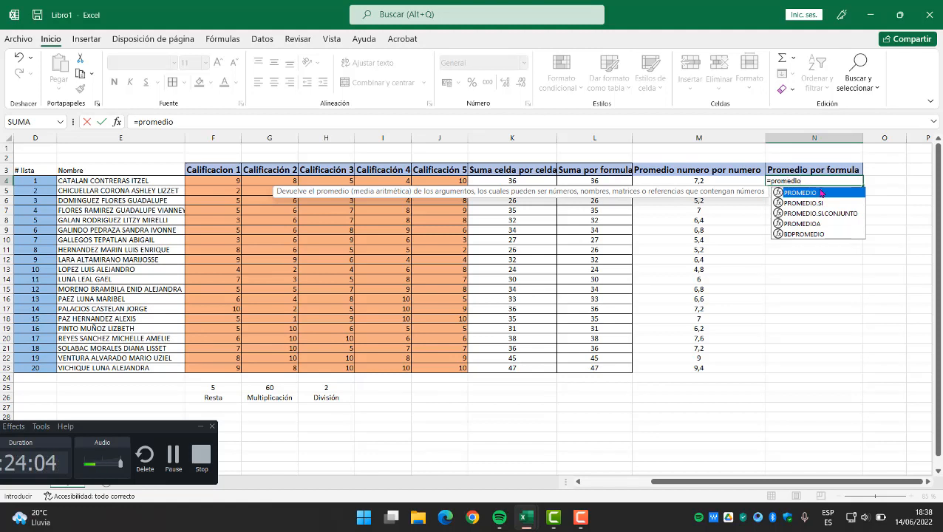
pyautogui.write('(')
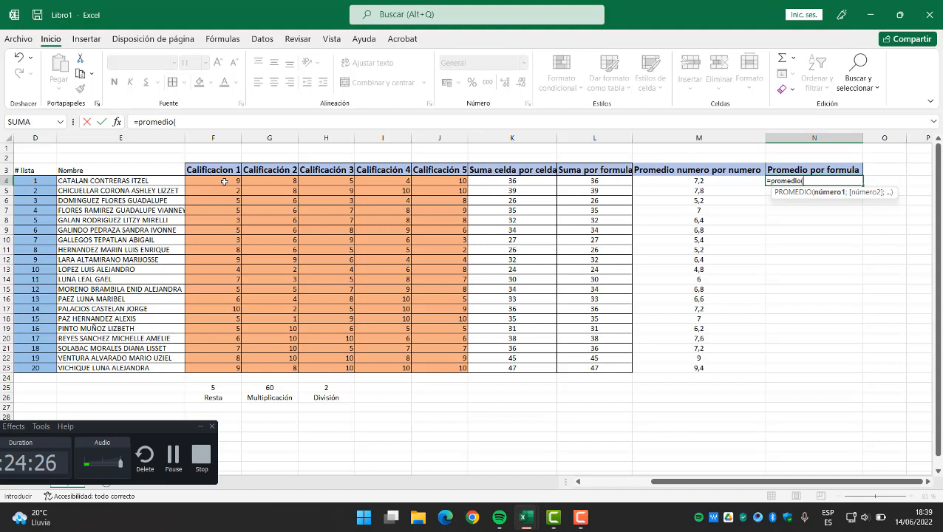
pyautogui.moveTo(224, 181); pyautogui.dragTo(441, 181)
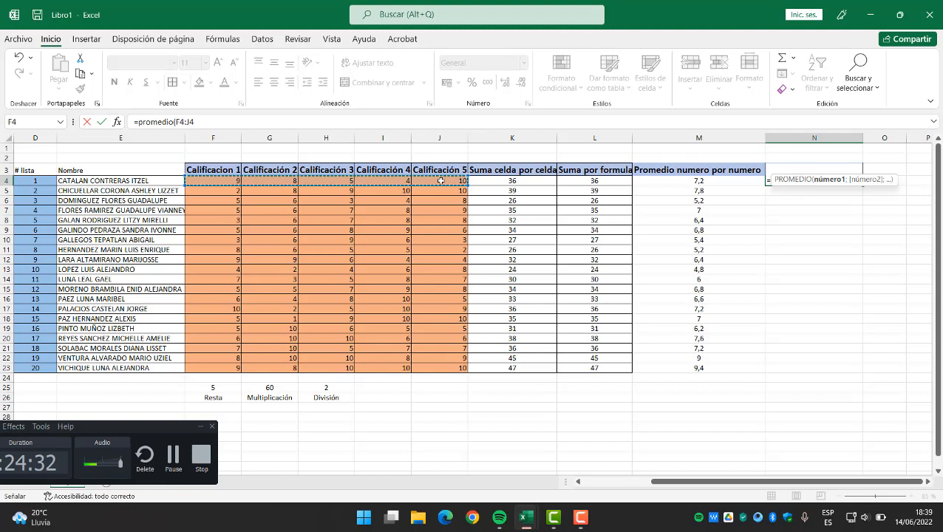
pyautogui.write(')')
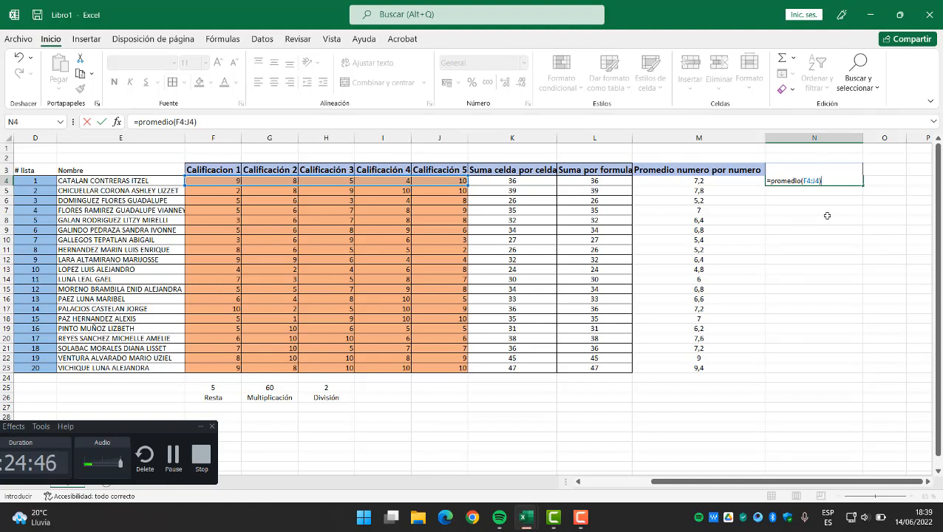
pyautogui.press('Return')
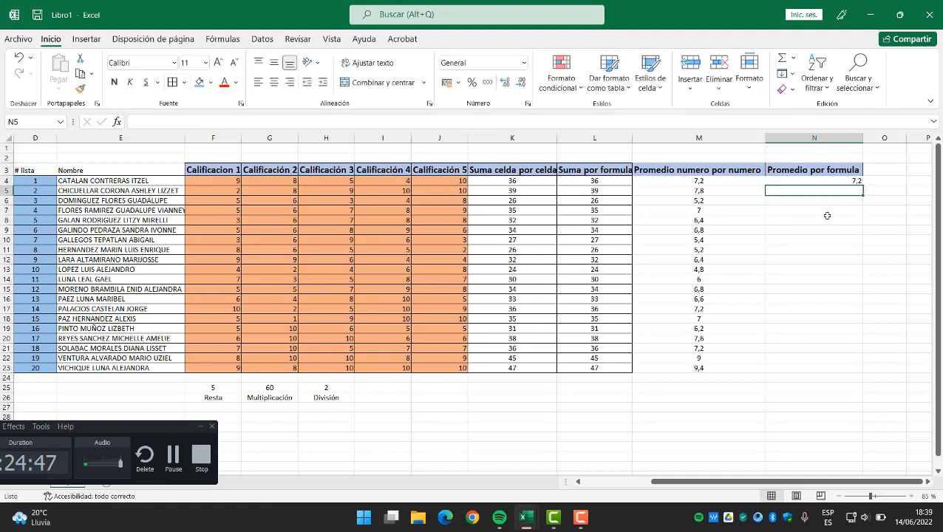
# Center the average in N4 and copy its PROMEDIO formula down to N23 for all students.
pyautogui.click(814, 180)
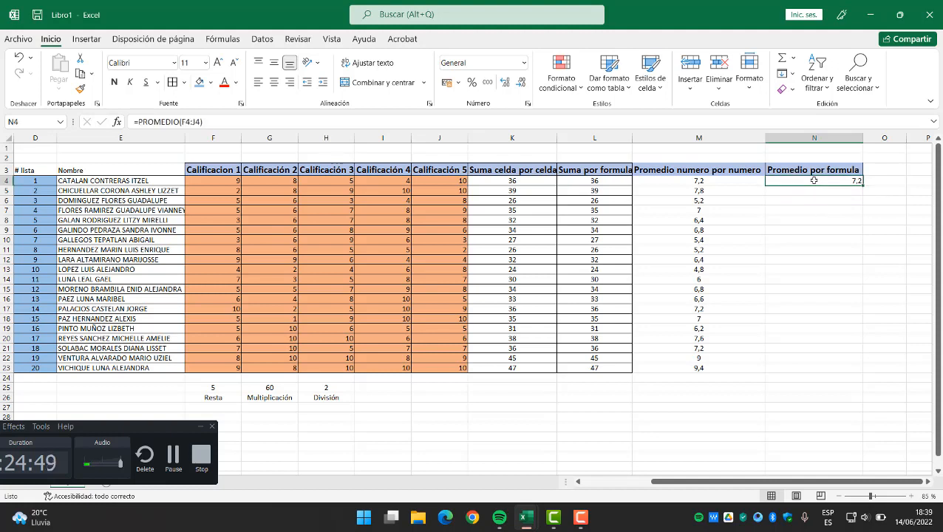
pyautogui.click(274, 82)
pyautogui.click(644, 180)
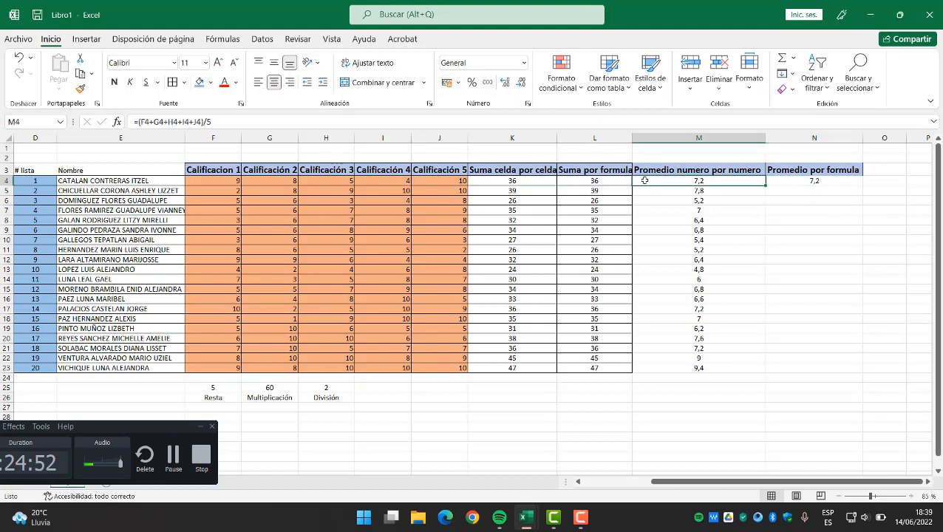
pyautogui.click(794, 190)
pyautogui.click(792, 180)
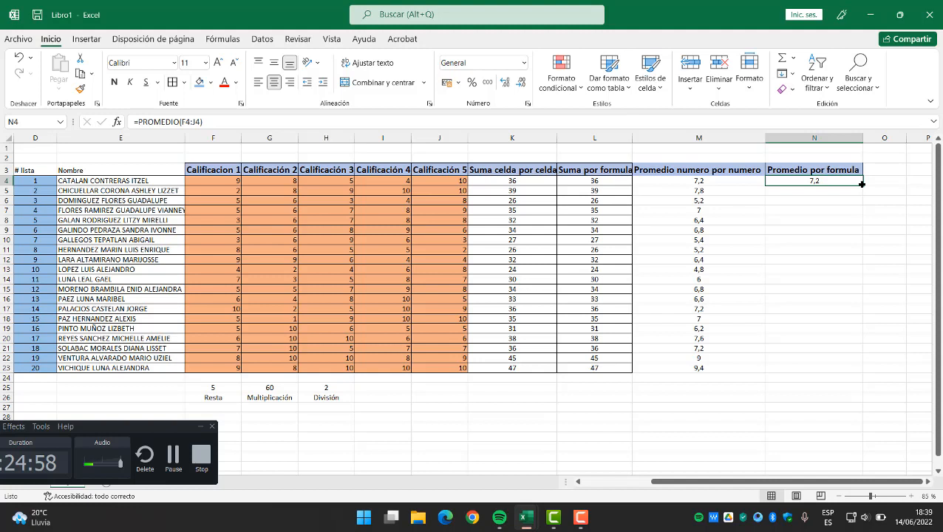
pyautogui.click(831, 201)
pyautogui.click(826, 183)
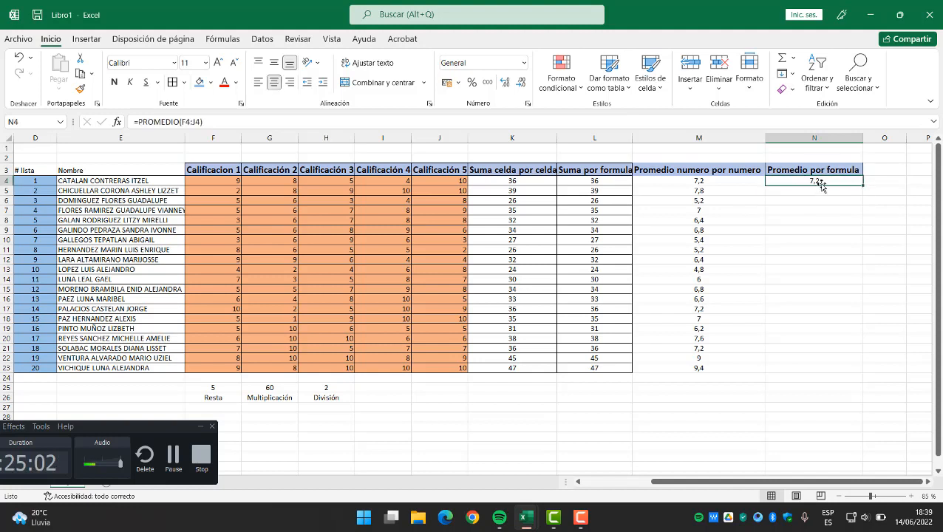
pyautogui.click(843, 196)
pyautogui.click(813, 182)
pyautogui.moveTo(862, 185); pyautogui.dragTo(867, 373)
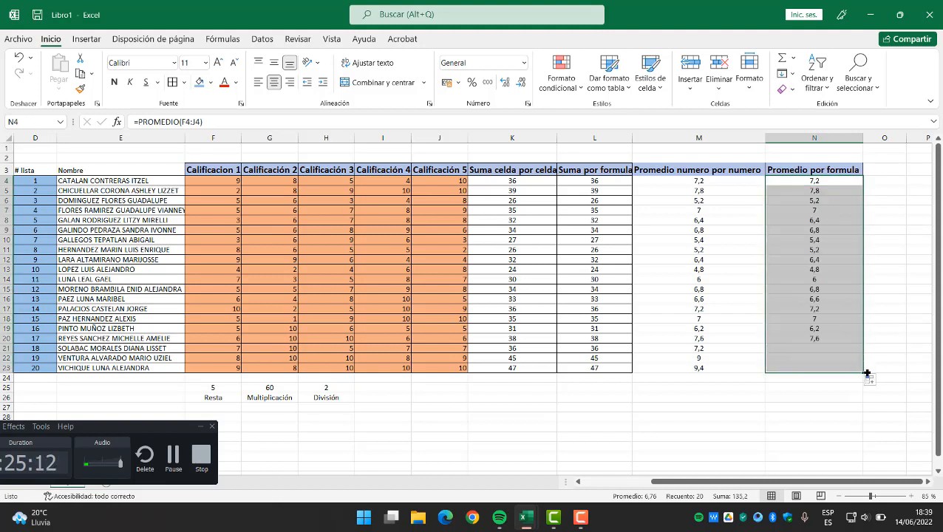
pyautogui.click(801, 270)
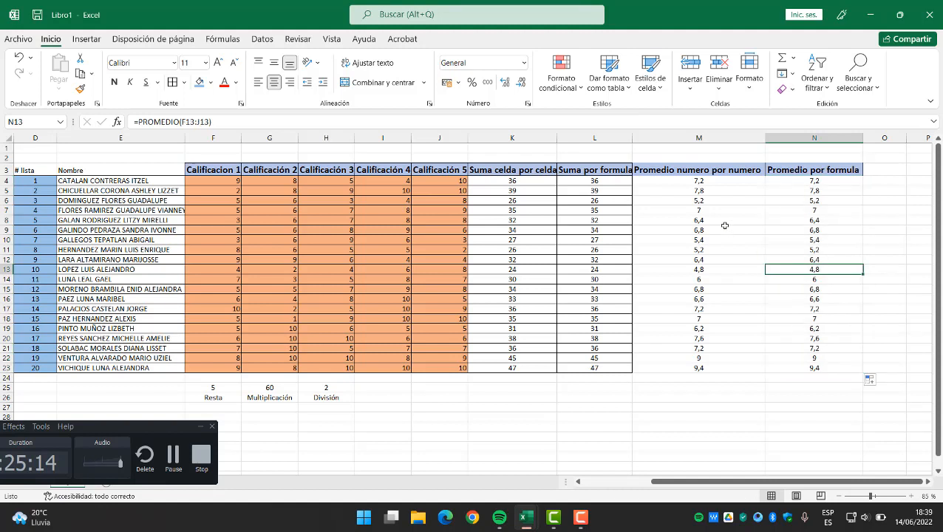
# Apply all borders to the values in both average columns, M4:N23.
pyautogui.moveTo(697, 181); pyautogui.dragTo(801, 367)
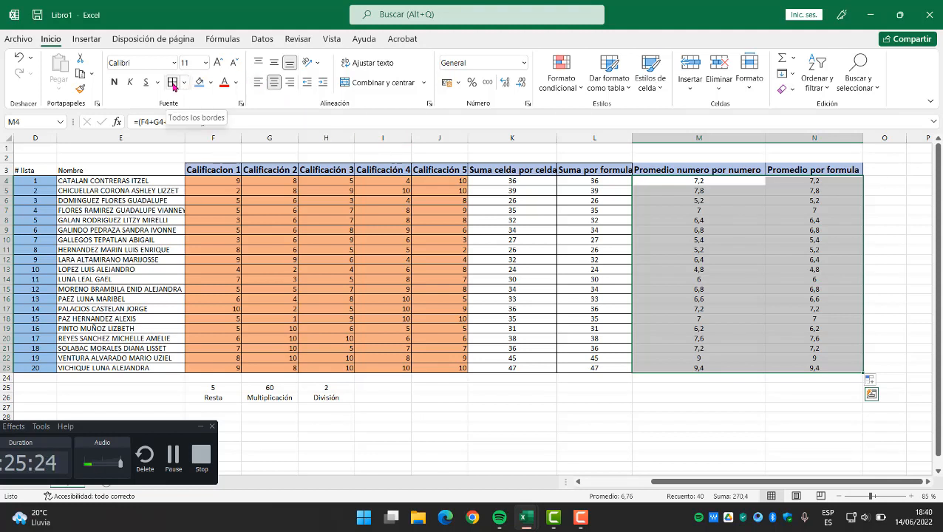
pyautogui.click(173, 87)
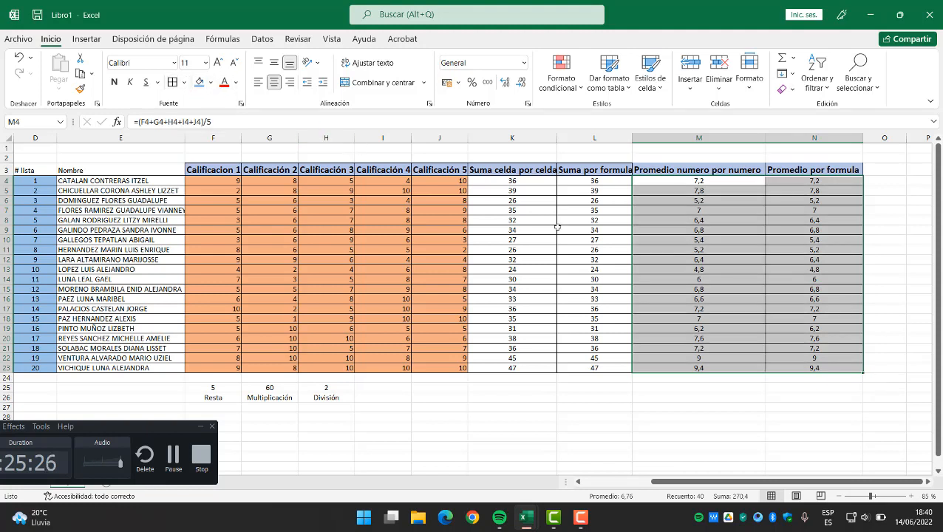
pyautogui.click(654, 230)
# Fill the "Promedio numero por numero" values in M4:M23 with a light green theme color.
pyautogui.moveTo(661, 182); pyautogui.dragTo(676, 364)
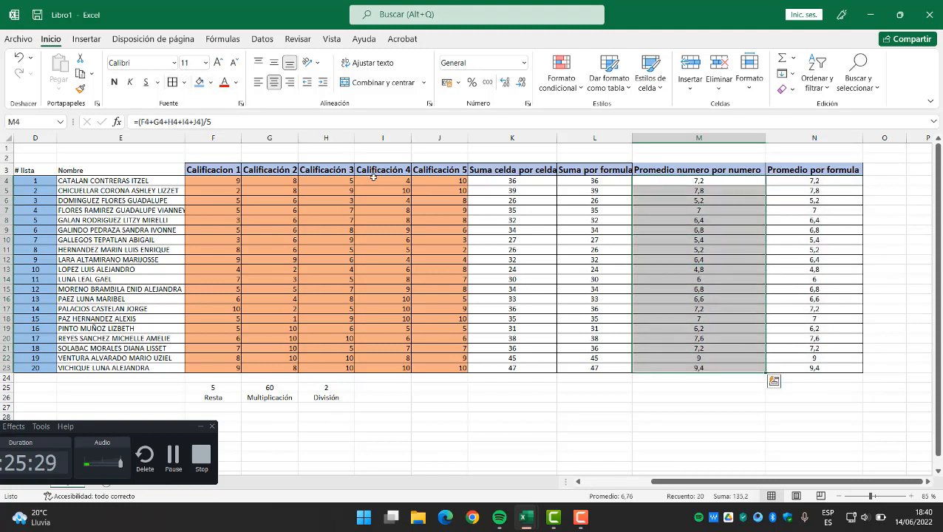
pyautogui.click(211, 84)
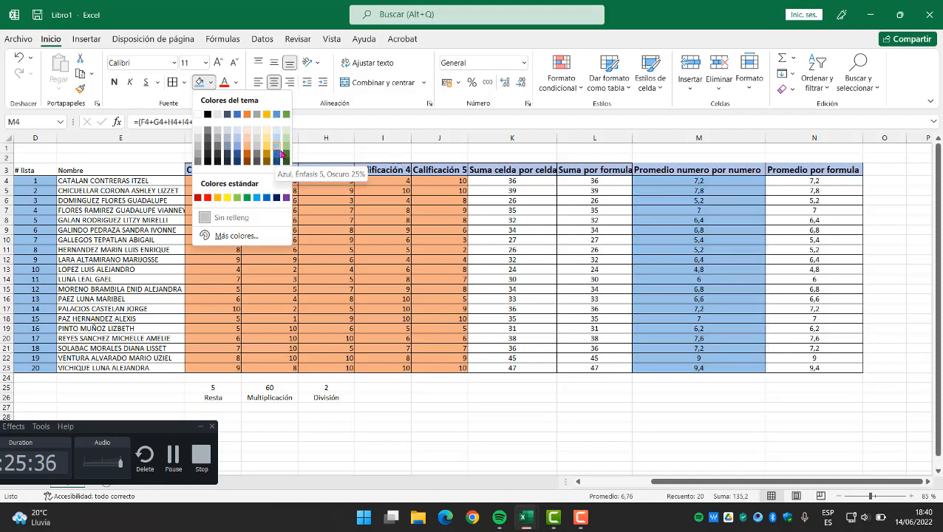
pyautogui.click(287, 152)
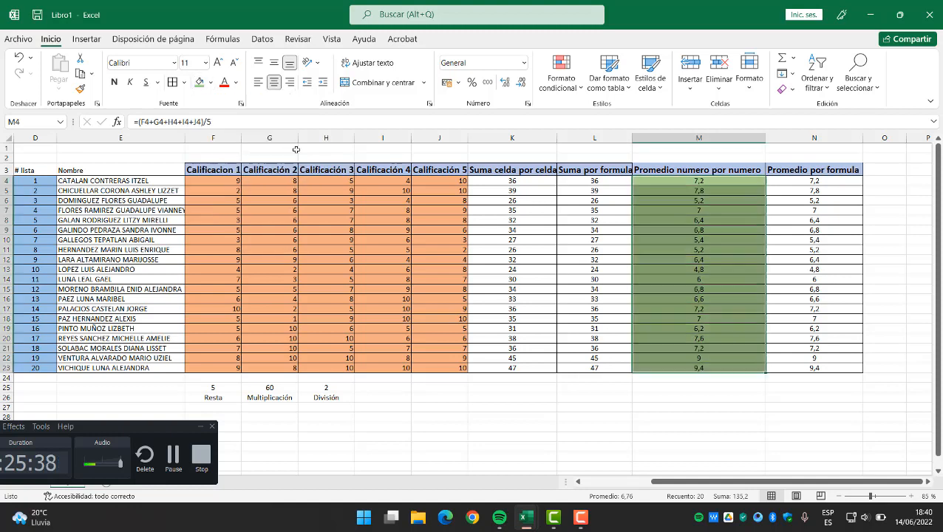
pyautogui.moveTo(822, 183); pyautogui.dragTo(820, 368)
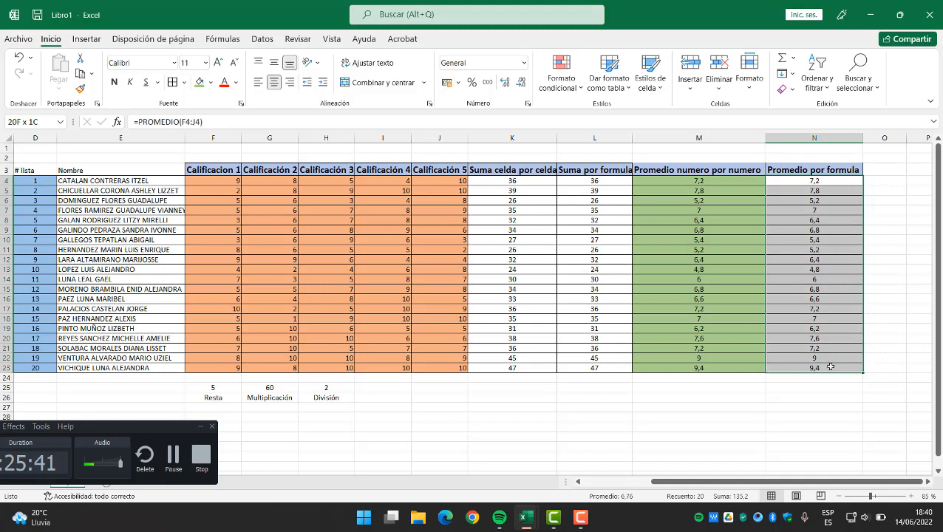
pyautogui.click(211, 83)
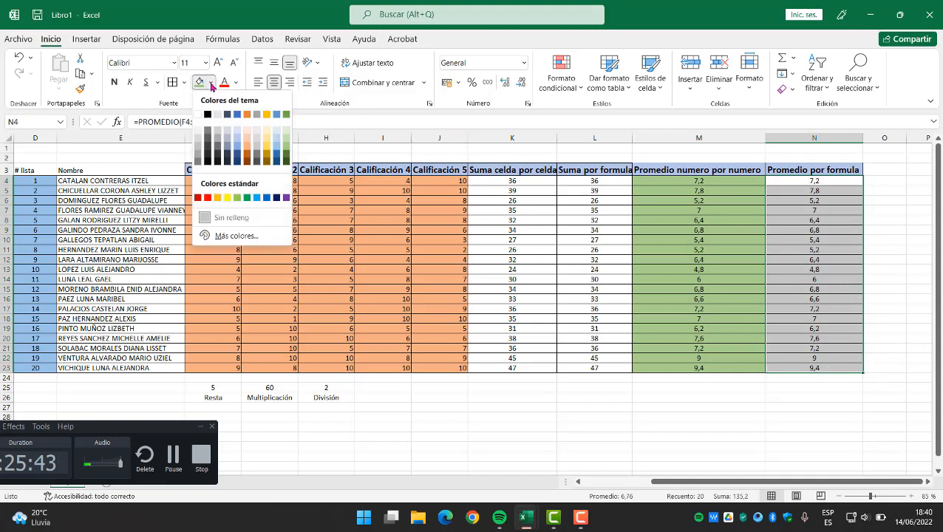
pyautogui.click(237, 237)
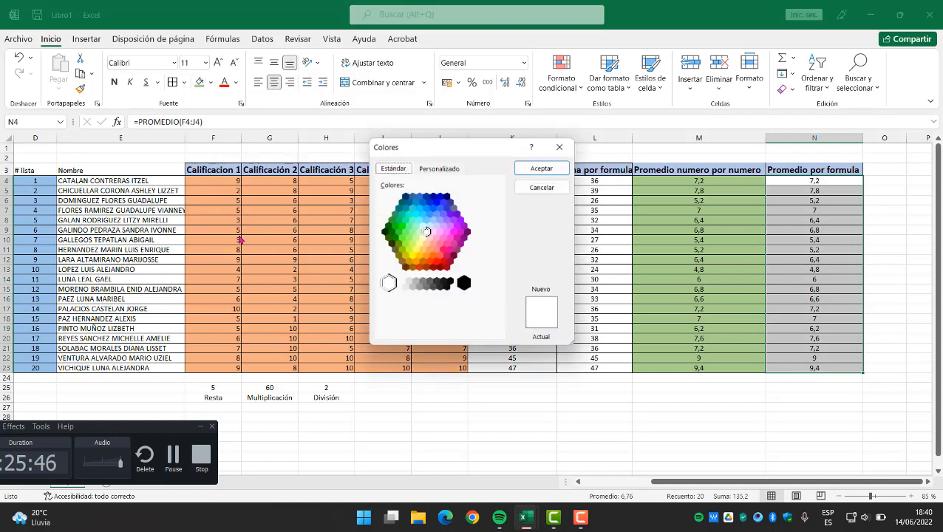
pyautogui.click(560, 147)
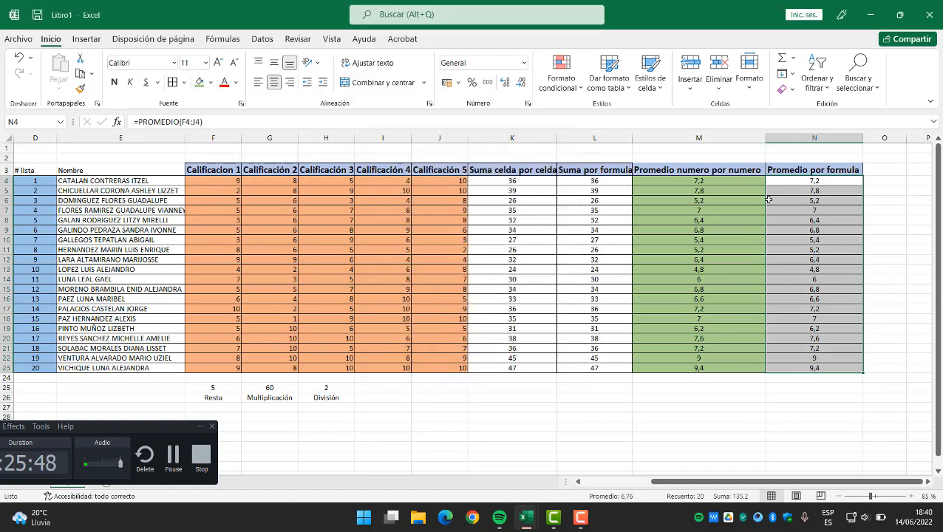
# Fill the "Promedio por formula" values in N4:N23 with a pink shade from the standard color palette.
pyautogui.click(836, 187)
pyautogui.moveTo(834, 181); pyautogui.dragTo(828, 367)
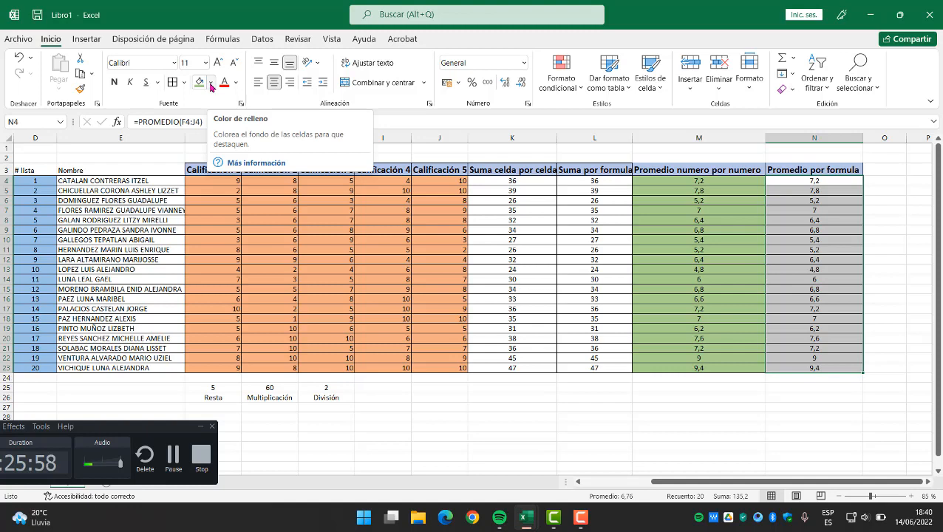
pyautogui.click(211, 86)
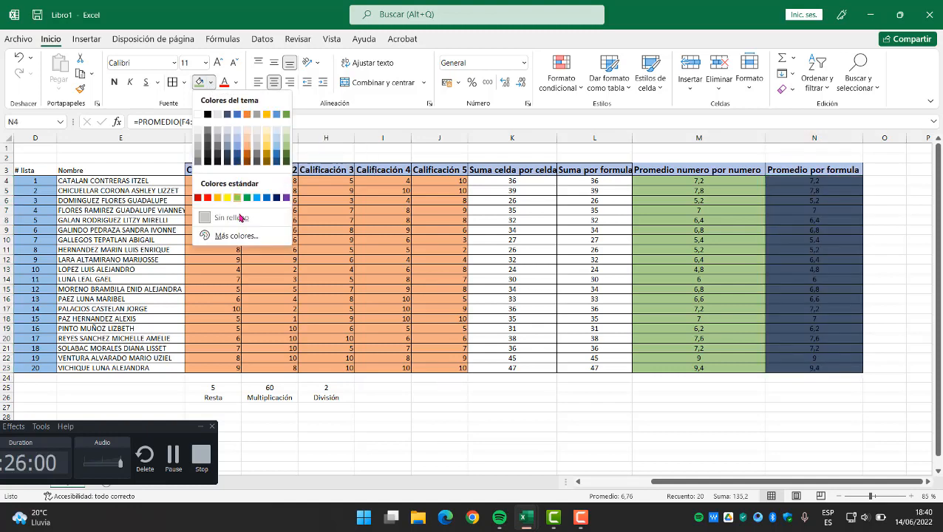
pyautogui.click(242, 236)
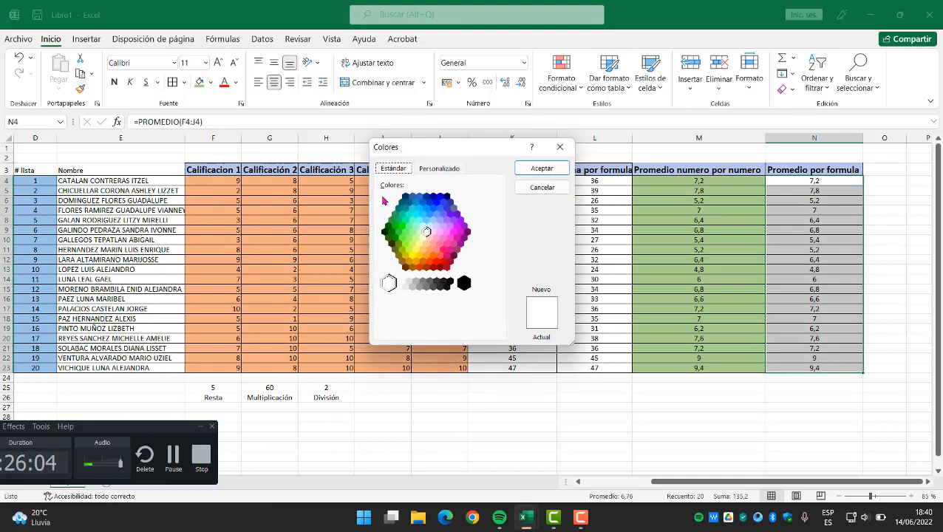
pyautogui.click(440, 244)
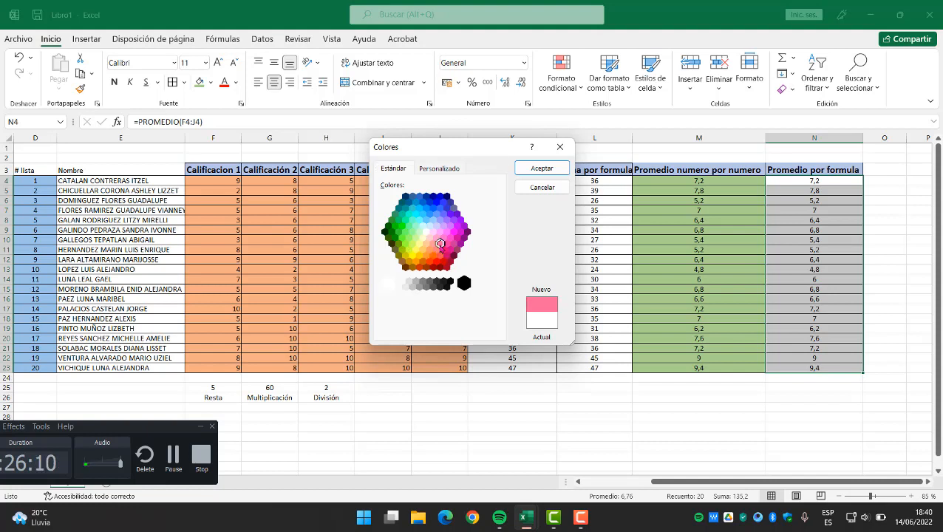
pyautogui.click(538, 169)
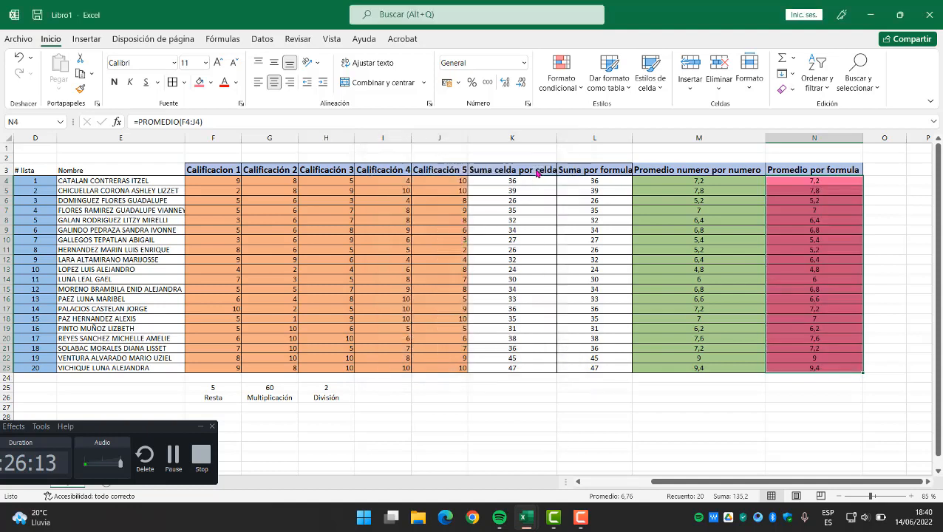
pyautogui.click(833, 423)
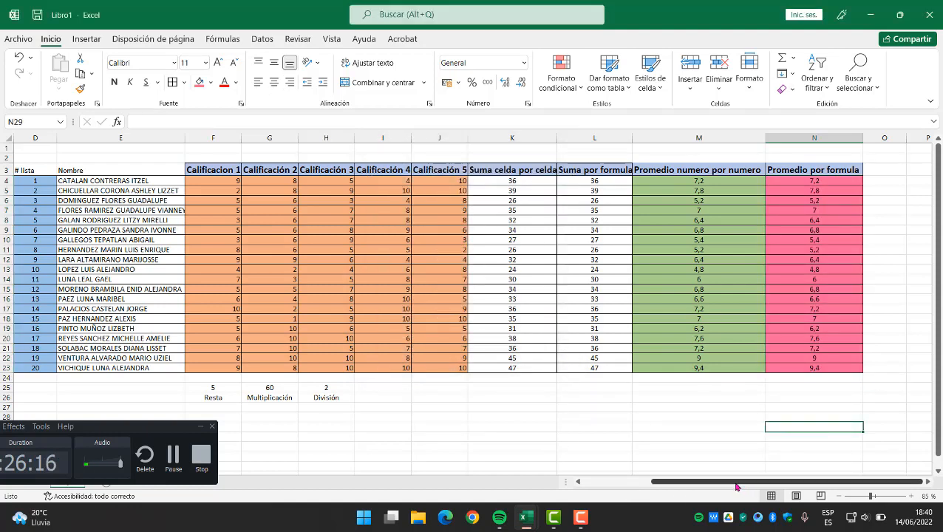
# Center all the grades in the five Calificación columns, F4:J23.
pyautogui.moveTo(736, 487); pyautogui.dragTo(794, 484)
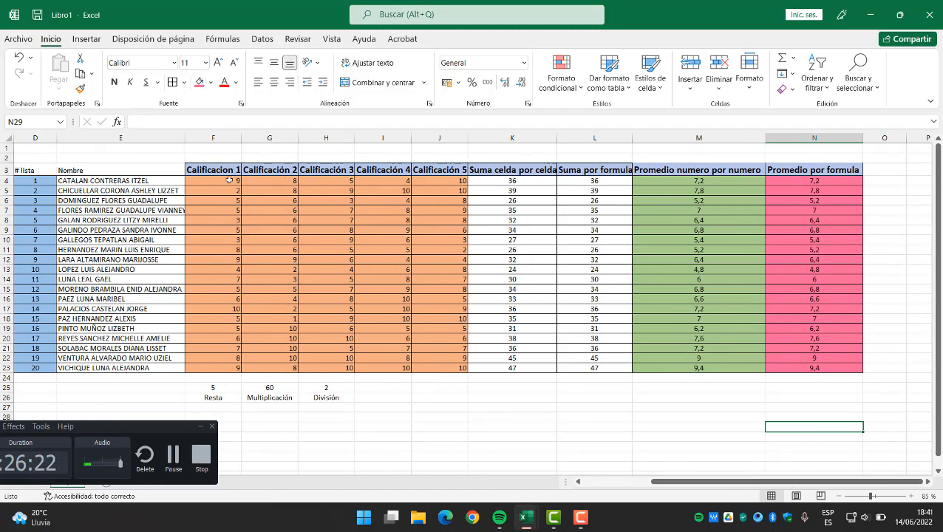
pyautogui.moveTo(230, 180); pyautogui.dragTo(444, 368)
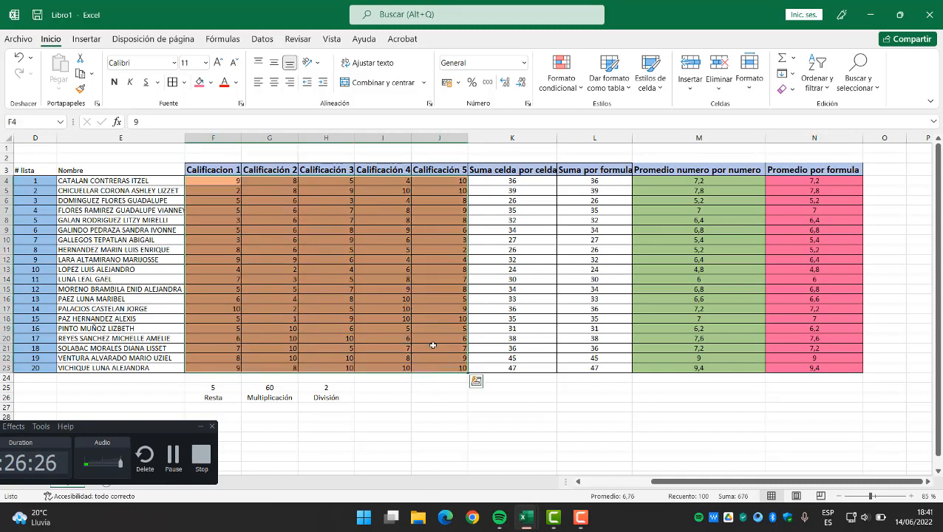
pyautogui.click(273, 82)
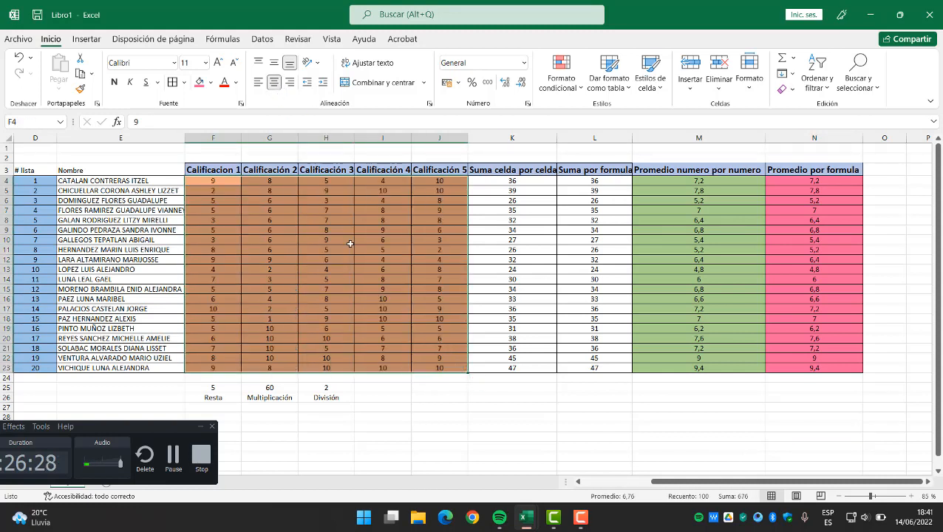
pyautogui.click(545, 425)
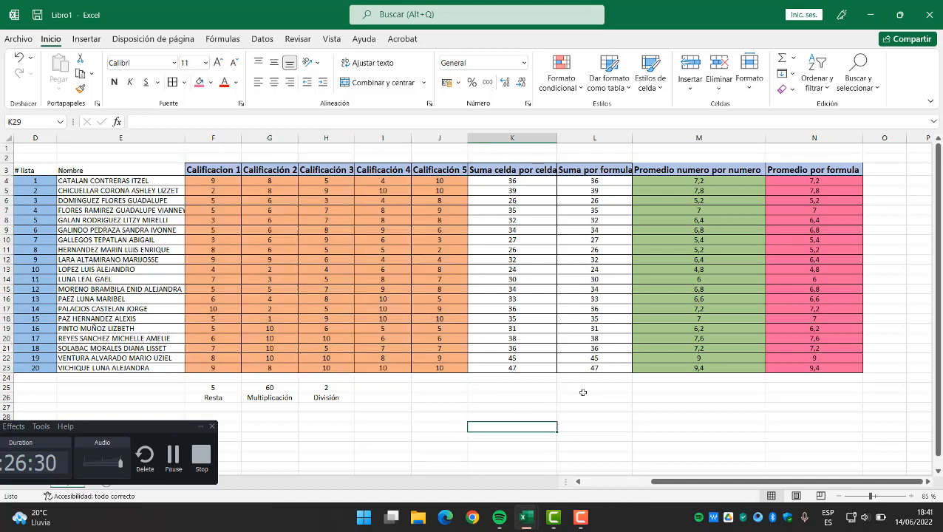
# Fill the "Suma celda por celda" values in K4:K23 with a bright cyan from the standard color palette.
pyautogui.moveTo(509, 182); pyautogui.dragTo(526, 365)
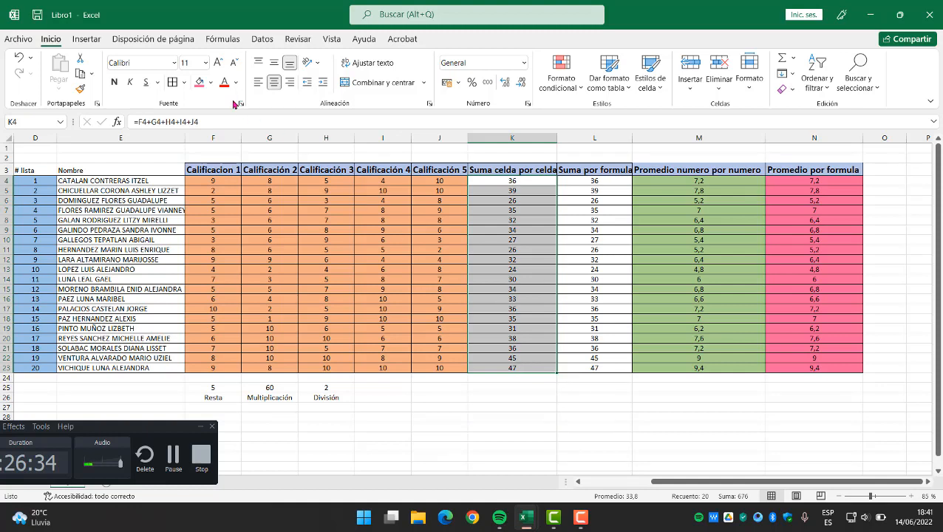
pyautogui.click(213, 83)
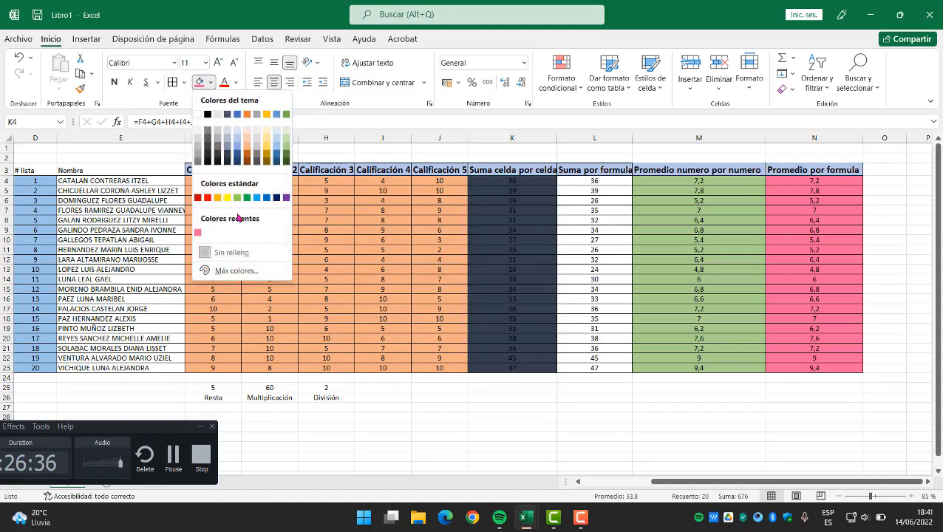
pyautogui.click(238, 271)
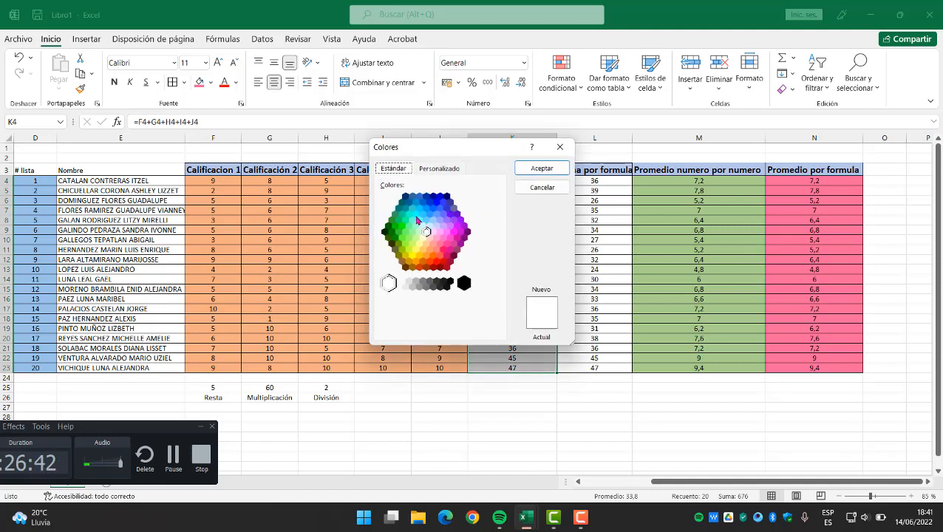
pyautogui.click(417, 214)
pyautogui.click(549, 169)
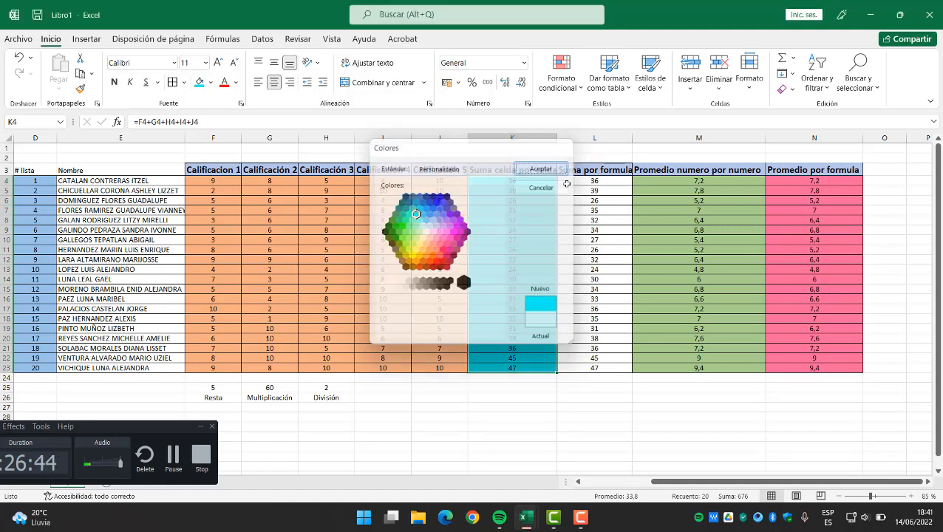
# Fill the "Suma por formula" values in L4:L23 with a bright purple-magenta from the standard color palette.
pyautogui.moveTo(576, 189); pyautogui.dragTo(578, 270)
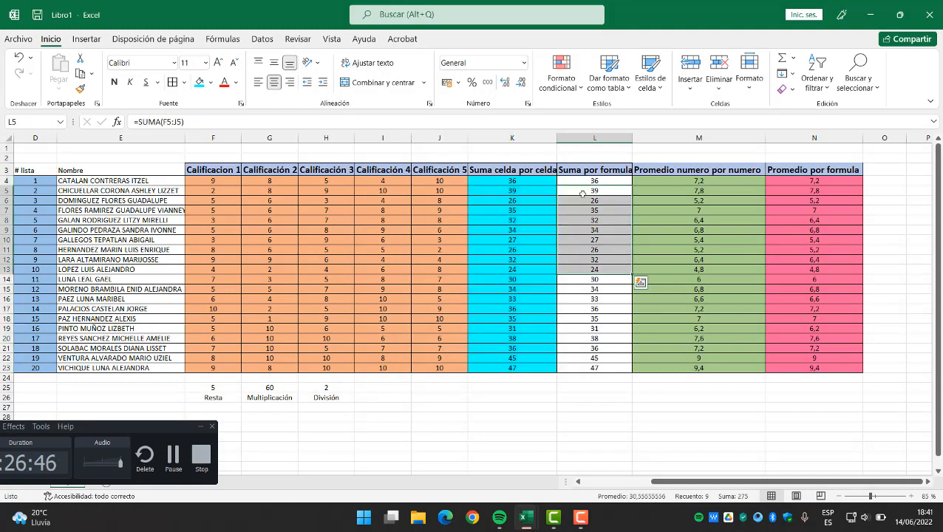
pyautogui.doubleClick(583, 181)
pyautogui.click(581, 258)
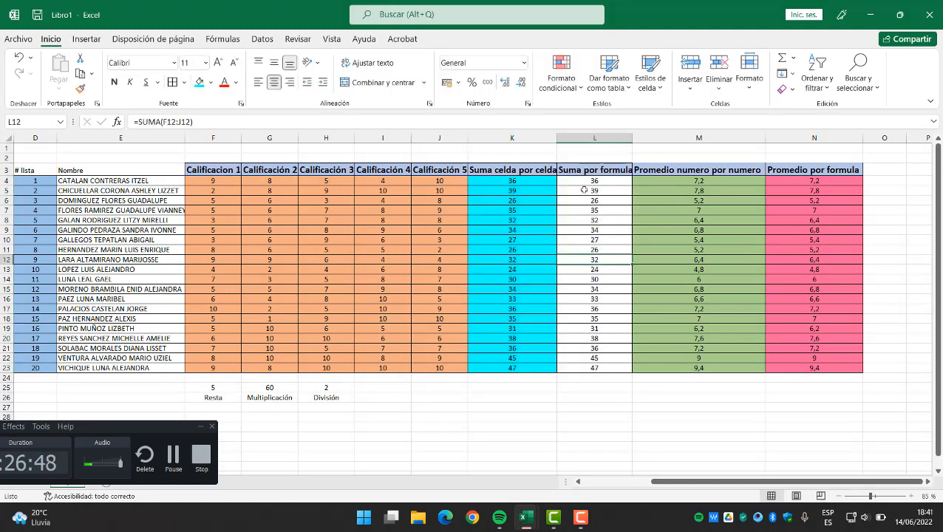
pyautogui.moveTo(580, 181); pyautogui.dragTo(586, 328)
pyautogui.moveTo(587, 362); pyautogui.dragTo(587, 367)
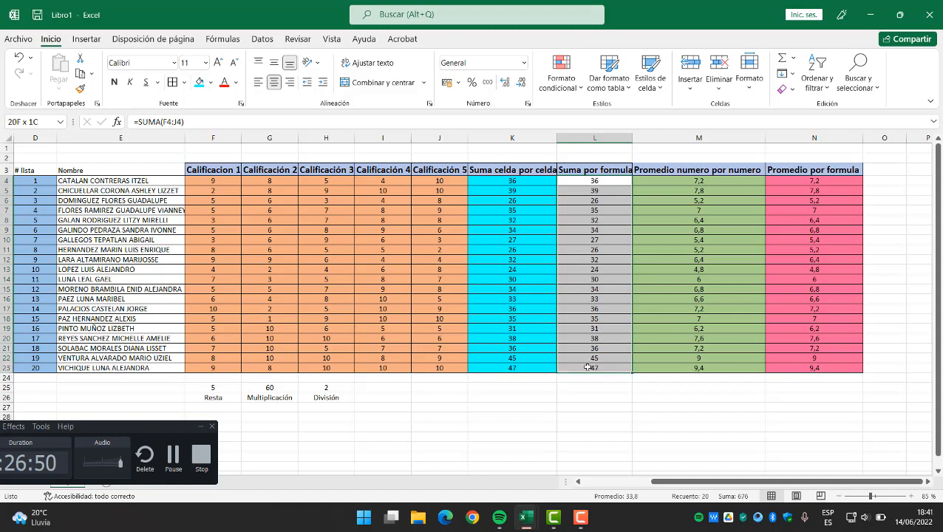
pyautogui.click(212, 87)
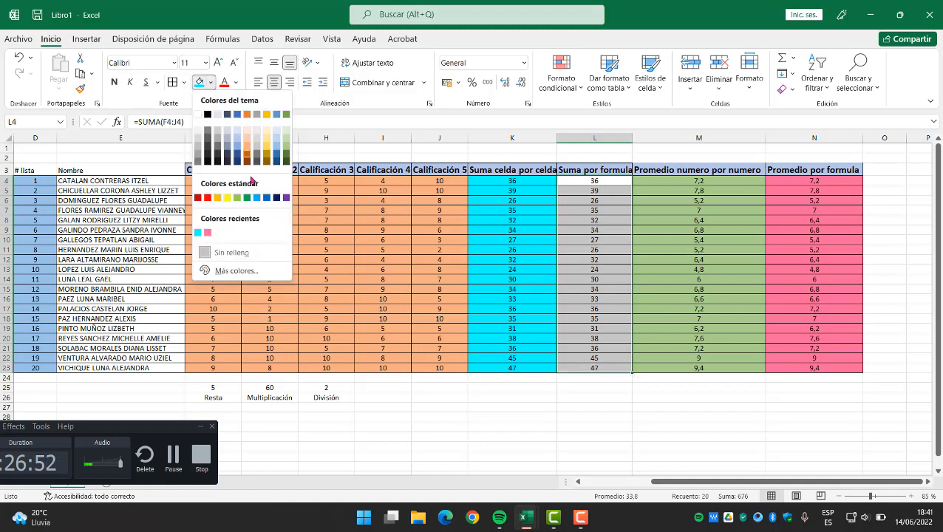
pyautogui.click(237, 272)
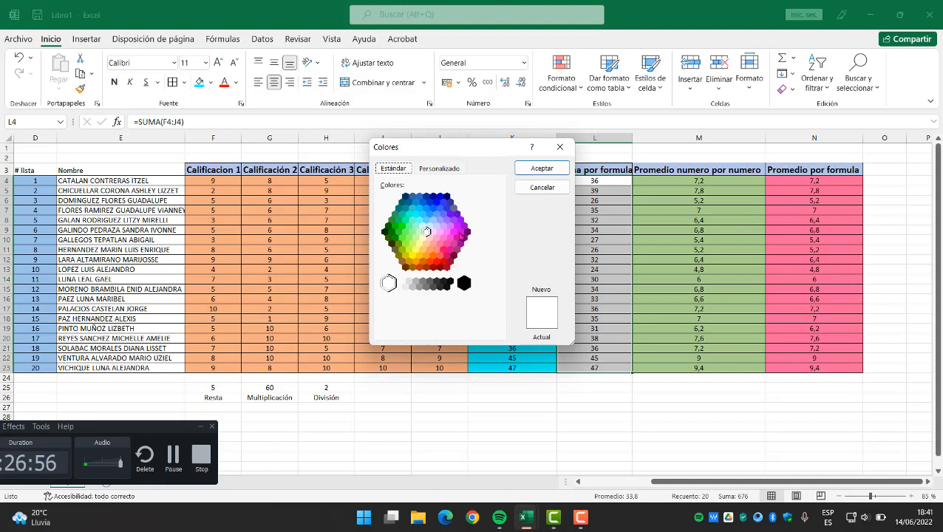
pyautogui.click(460, 232)
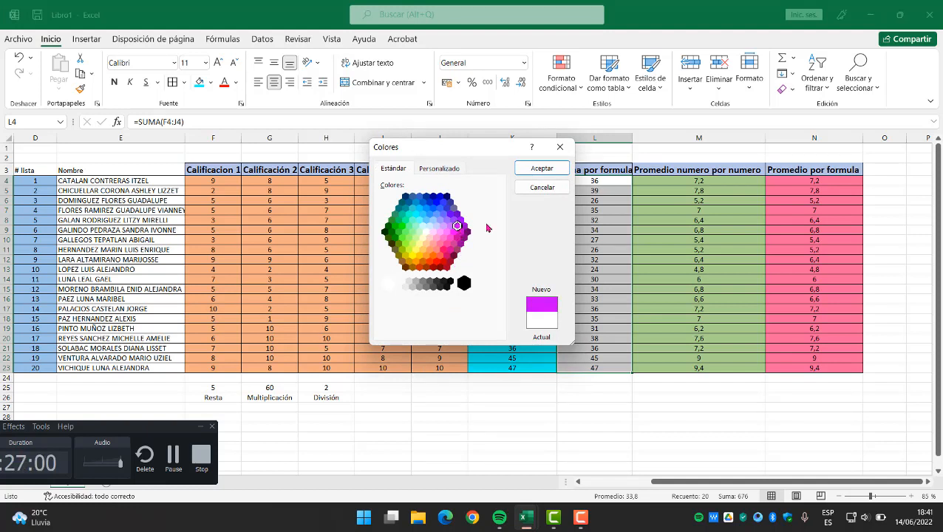
pyautogui.click(541, 168)
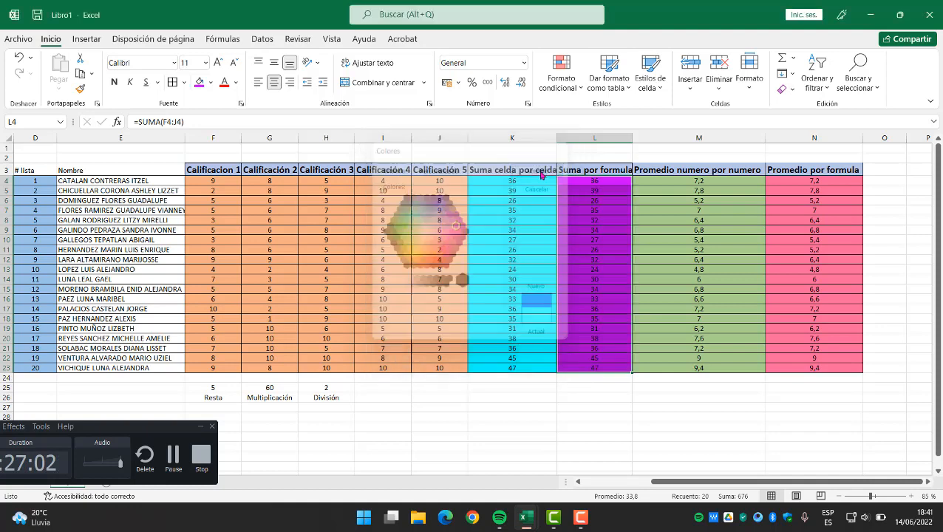
pyautogui.click(667, 399)
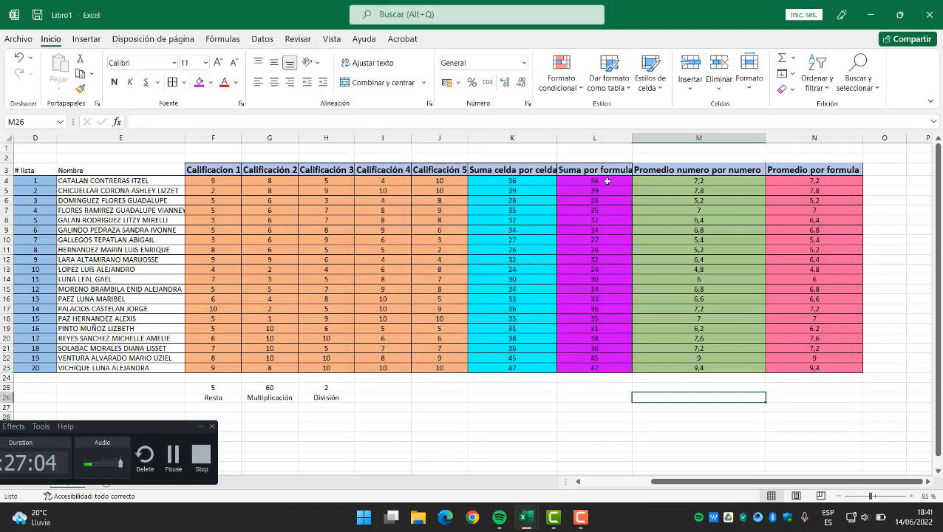
# Change the font color of the "Suma por formula" values in L4:L23 to white.
pyautogui.moveTo(600, 180); pyautogui.dragTo(627, 369)
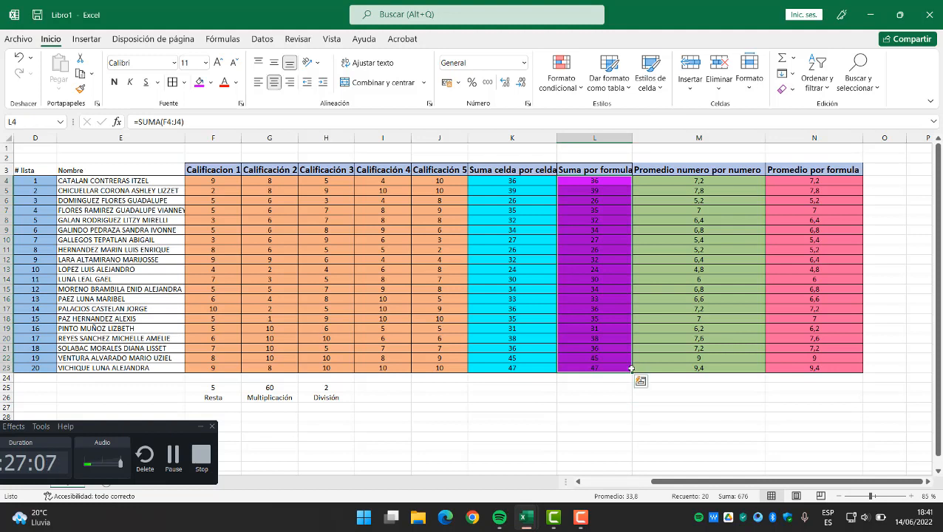
pyautogui.click(237, 83)
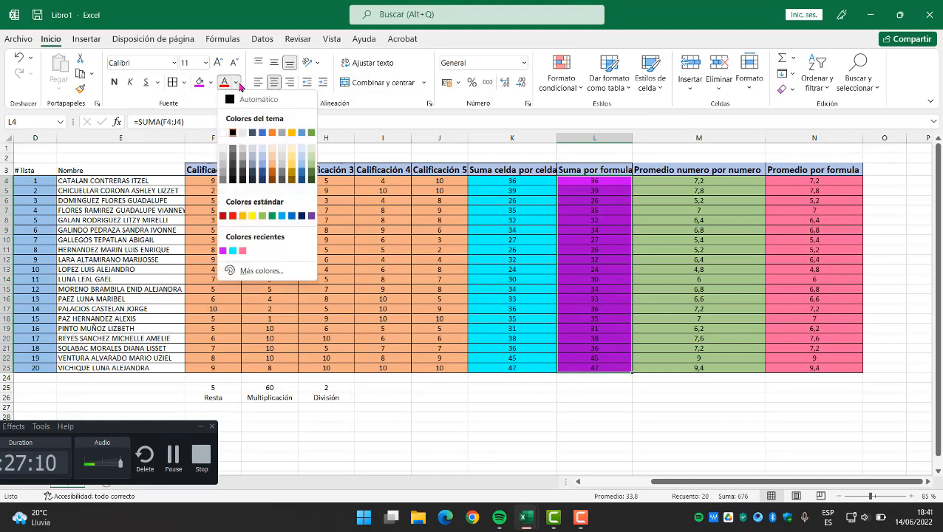
pyautogui.click(224, 134)
pyautogui.click(644, 399)
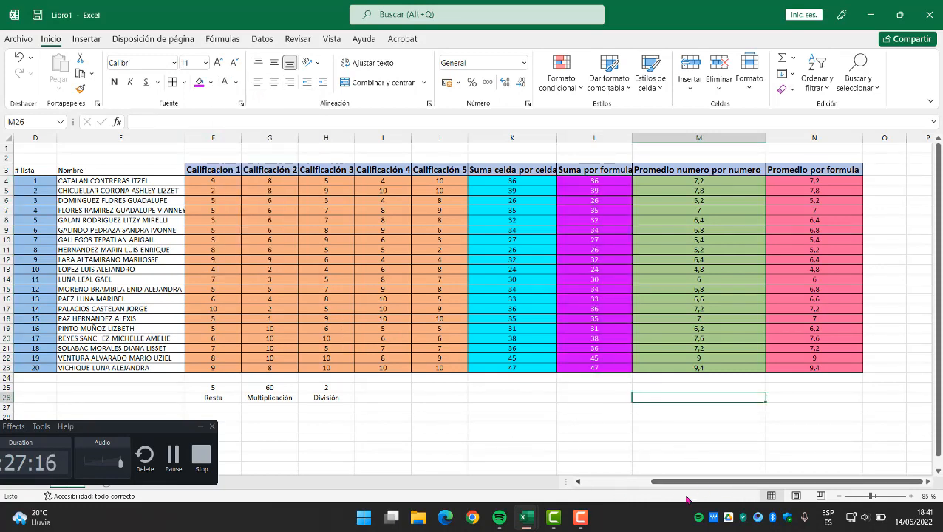
# Widen columns E and L slightly so the longest student name and the "Suma por formula" header fit.
pyautogui.moveTo(683, 481); pyautogui.dragTo(617, 481)
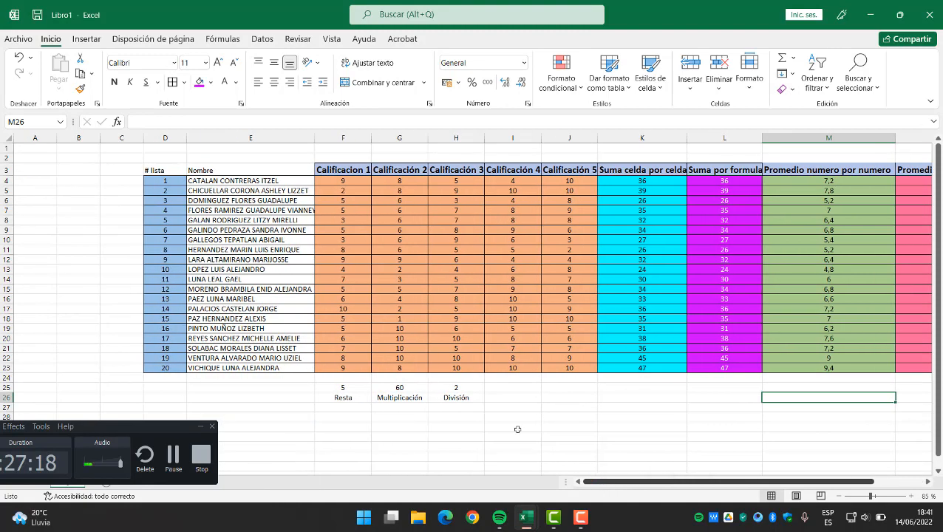
pyautogui.moveTo(314, 140); pyautogui.dragTo(321, 139)
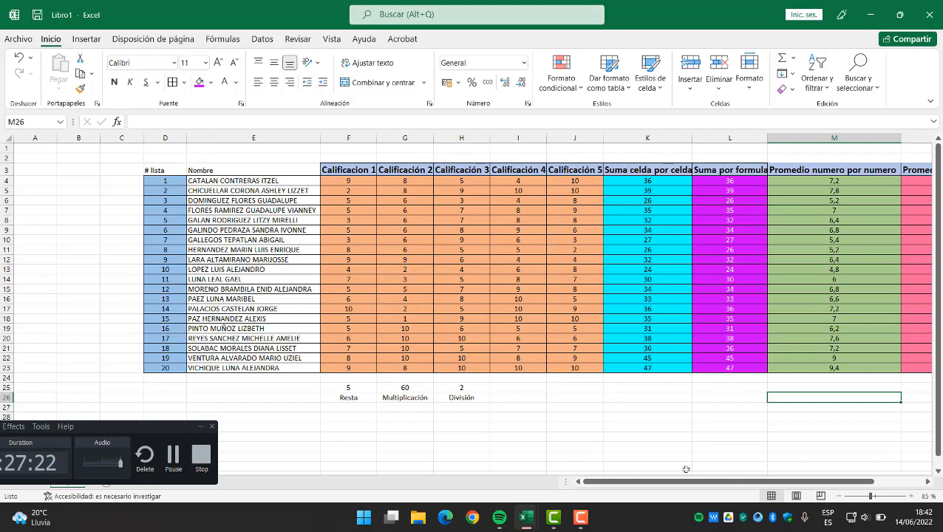
pyautogui.moveTo(688, 481); pyautogui.dragTo(771, 487)
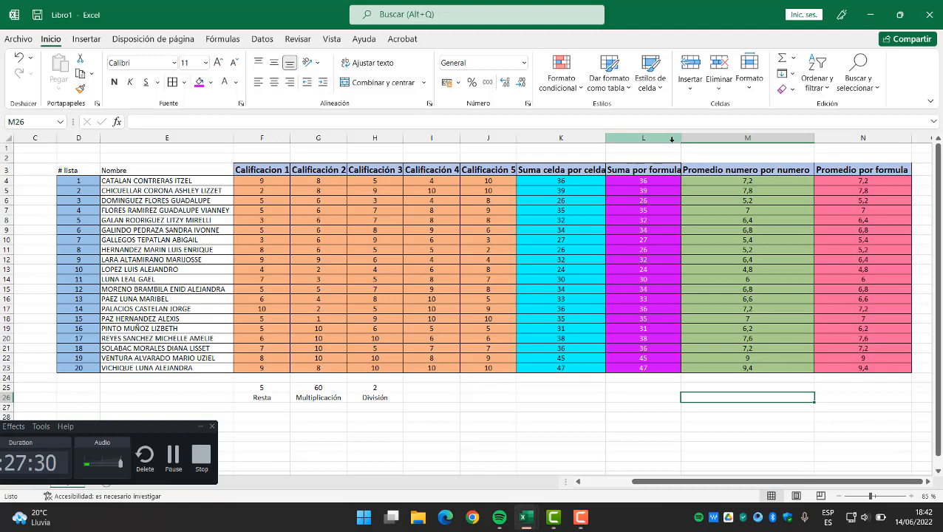
pyautogui.moveTo(681, 139); pyautogui.dragTo(684, 139)
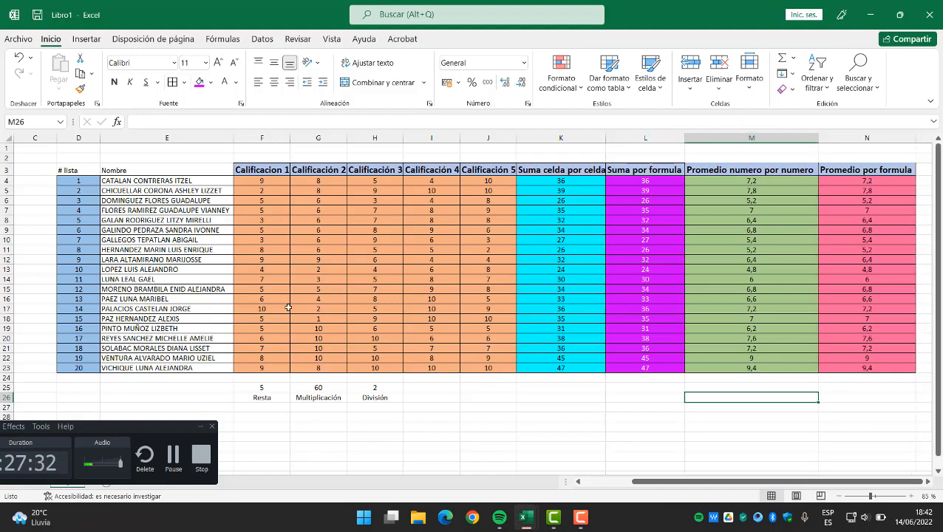